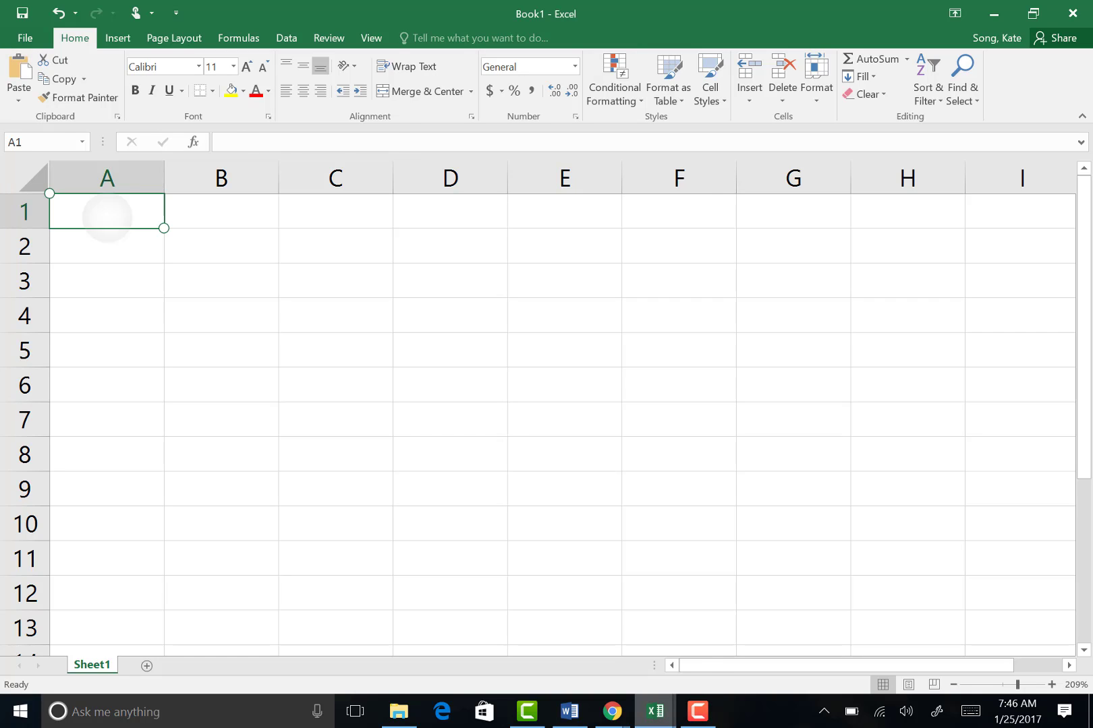
- Enter 'Generation 1' in A1 with 'p = frequency of A =' and 'q = frequency of B =' below it
{"action": "right_click", "coordinate": [105, 214]}
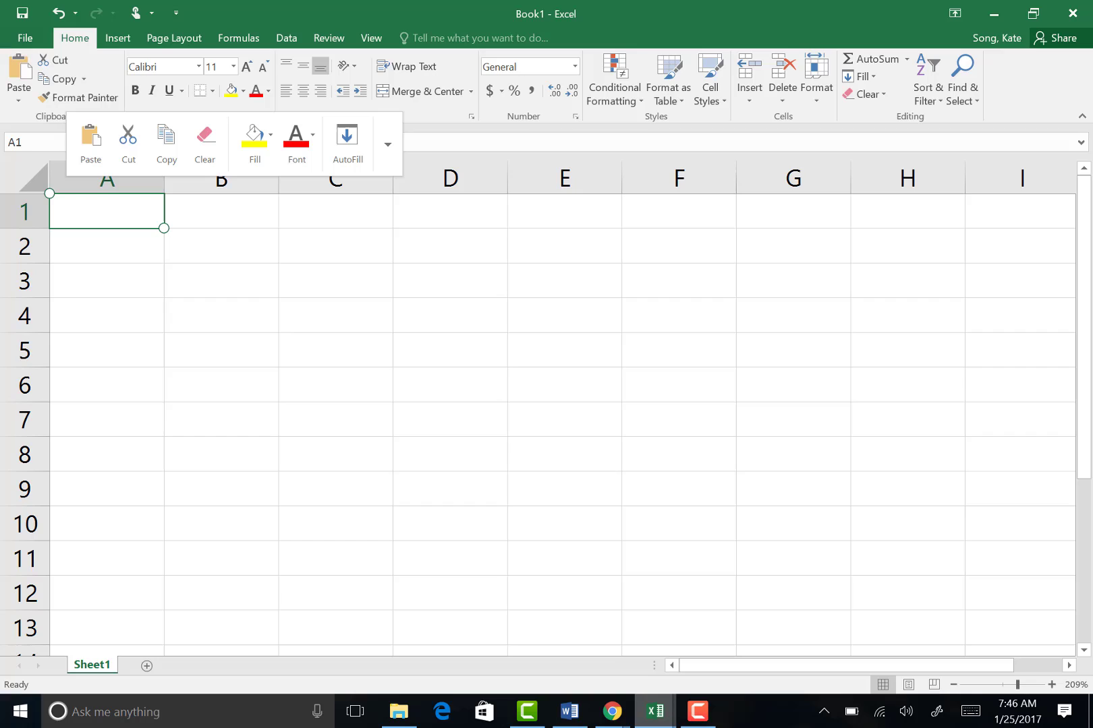
{"action": "type", "text": "G"}
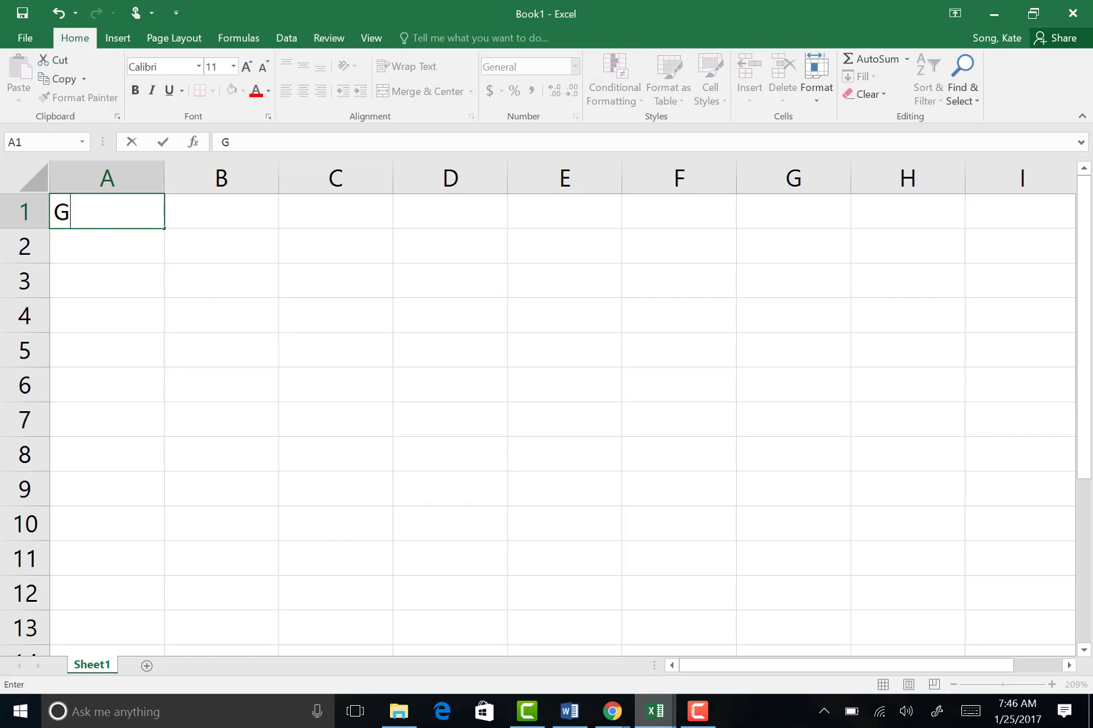
{"action": "type", "text": "eneration 1"}
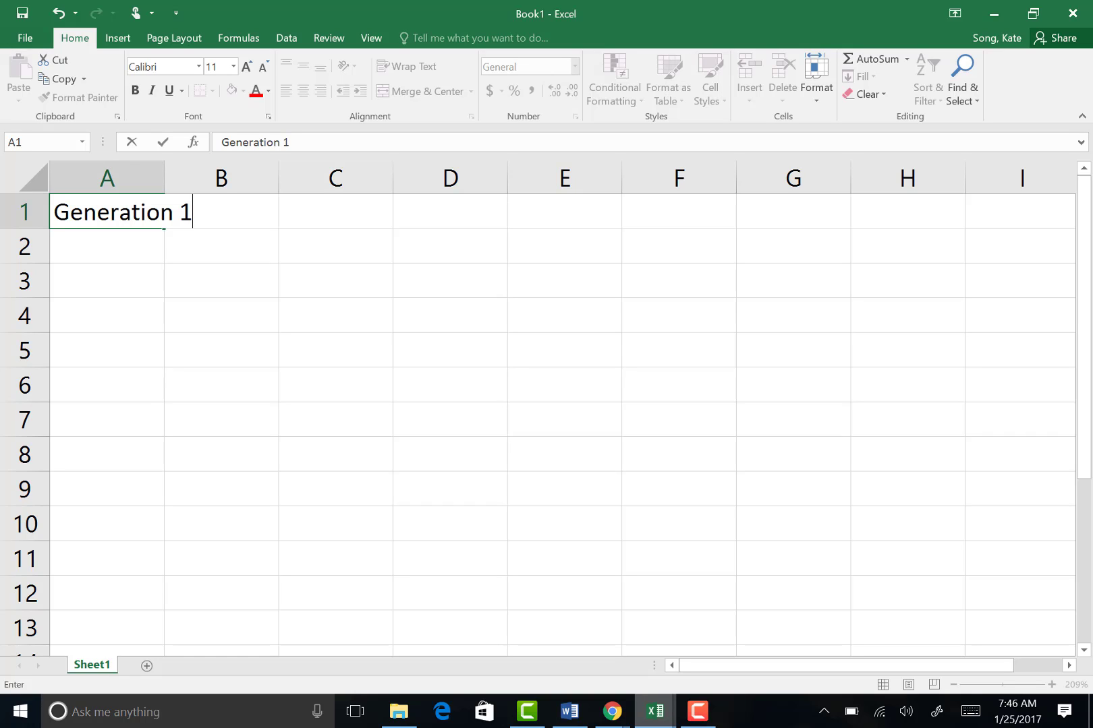
{"action": "left_click", "coordinate": [106, 250]}
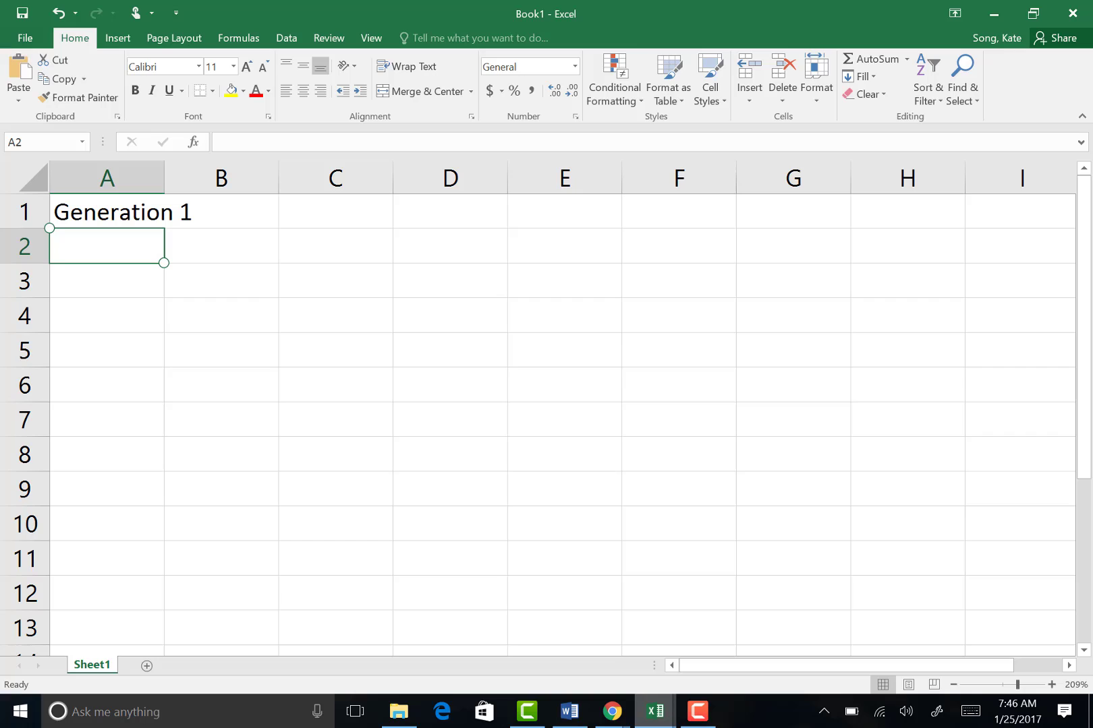
{"action": "type", "text": "p"}
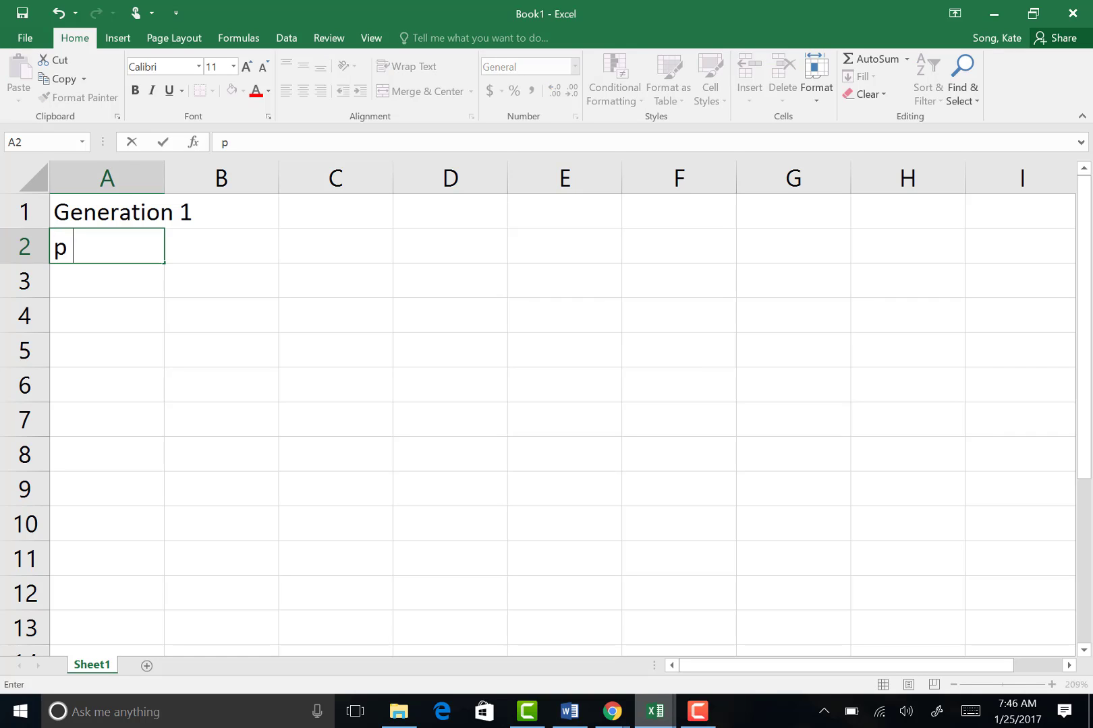
{"action": "type", "text": " = frequency"}
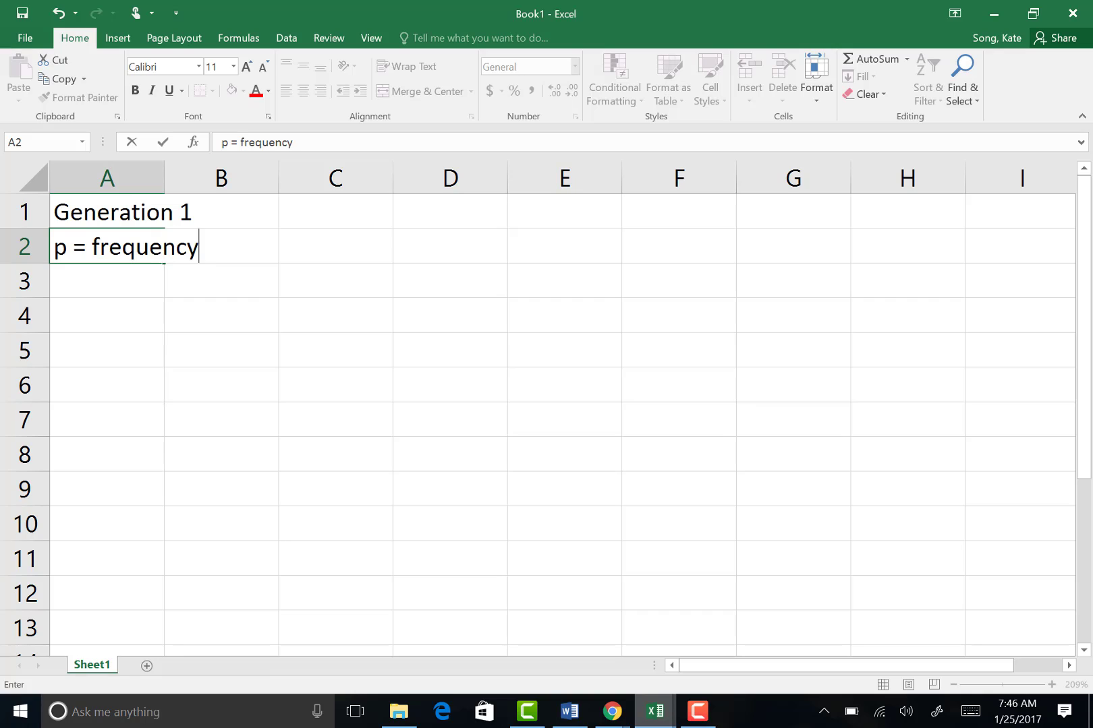
{"action": "type", "text": " of A ="}
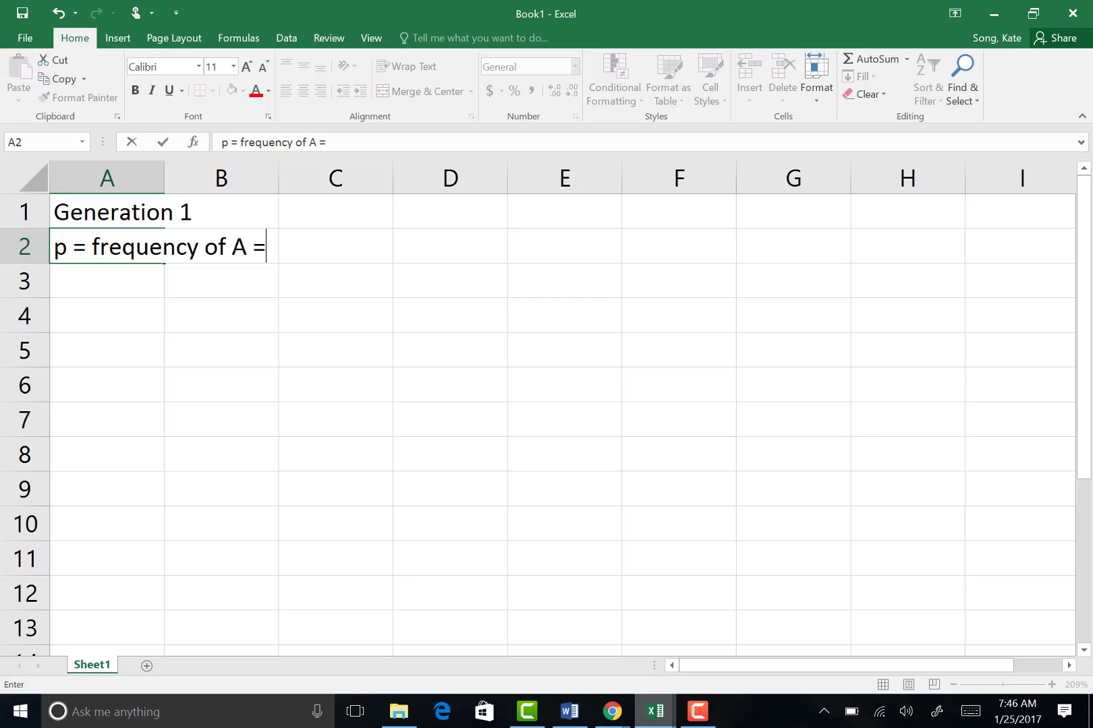
{"action": "key", "text": "Return"}
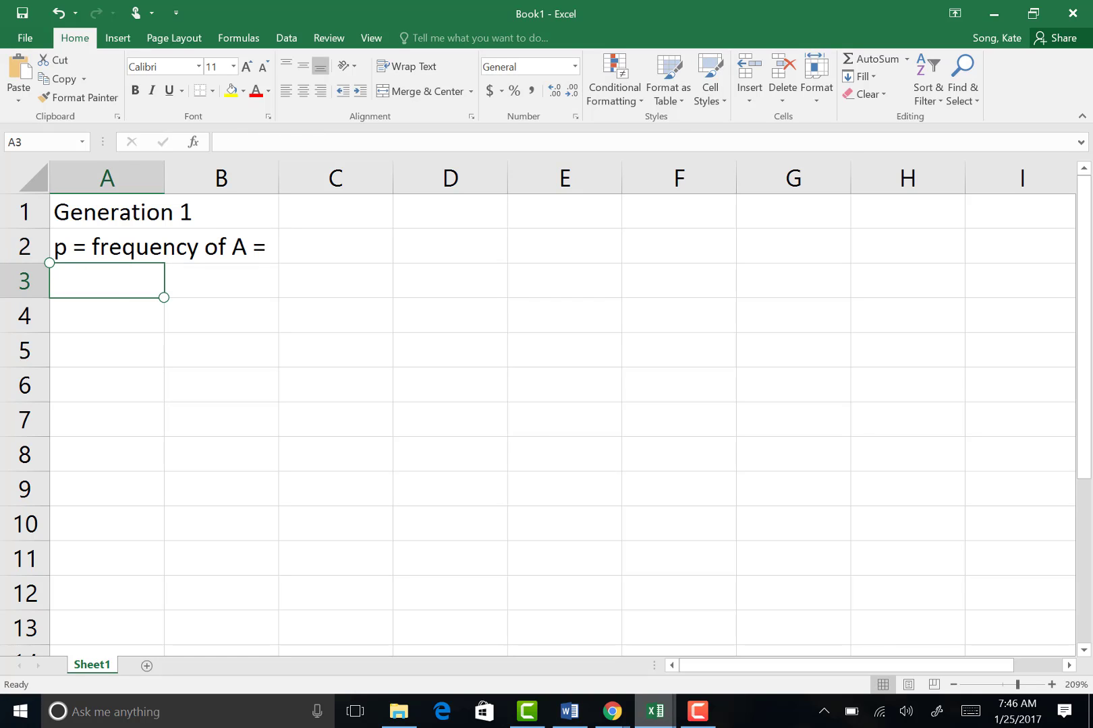
{"action": "type", "text": "q"}
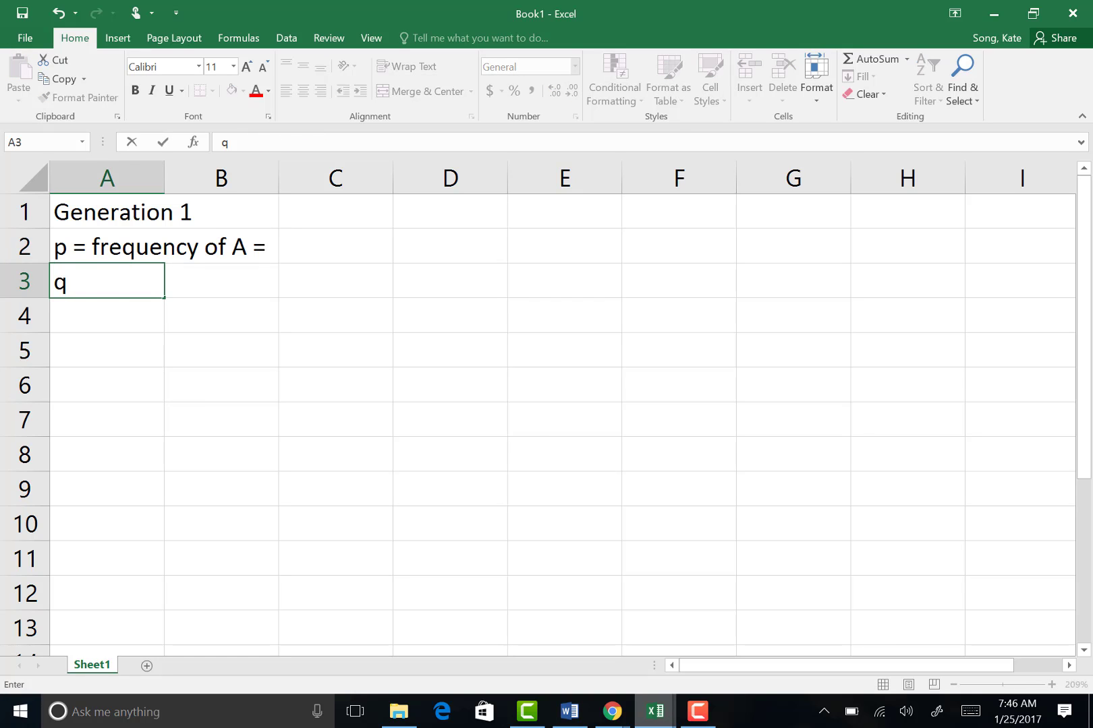
{"action": "type", "text": " = frequ"}
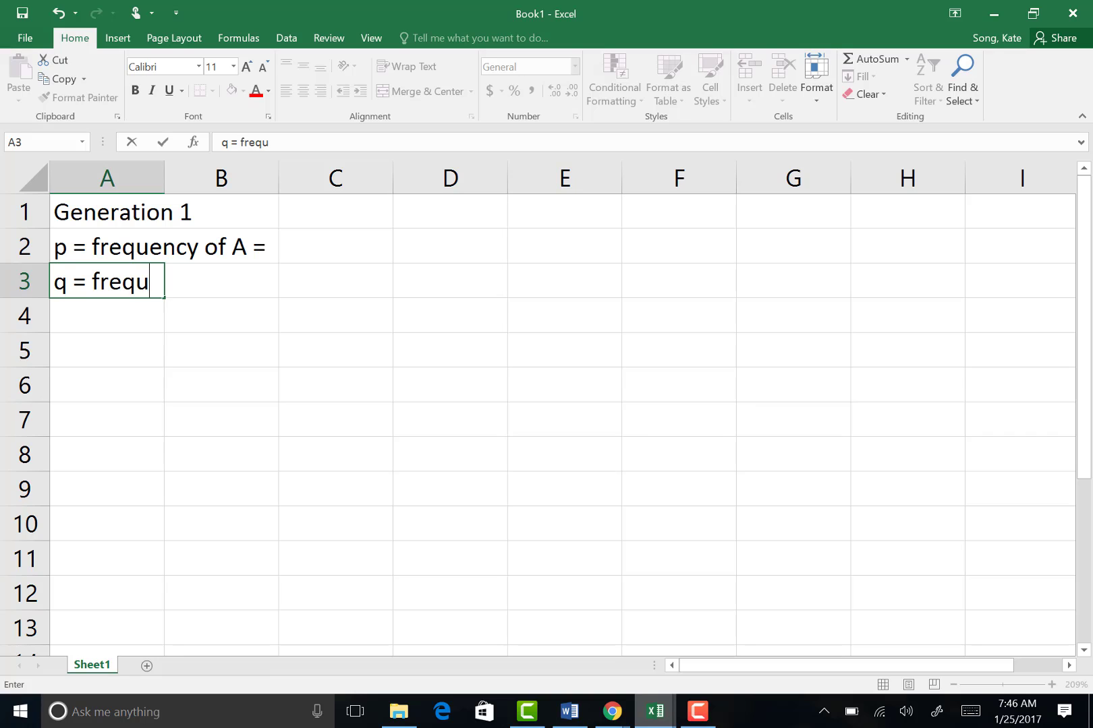
{"action": "type", "text": "ency of B"}
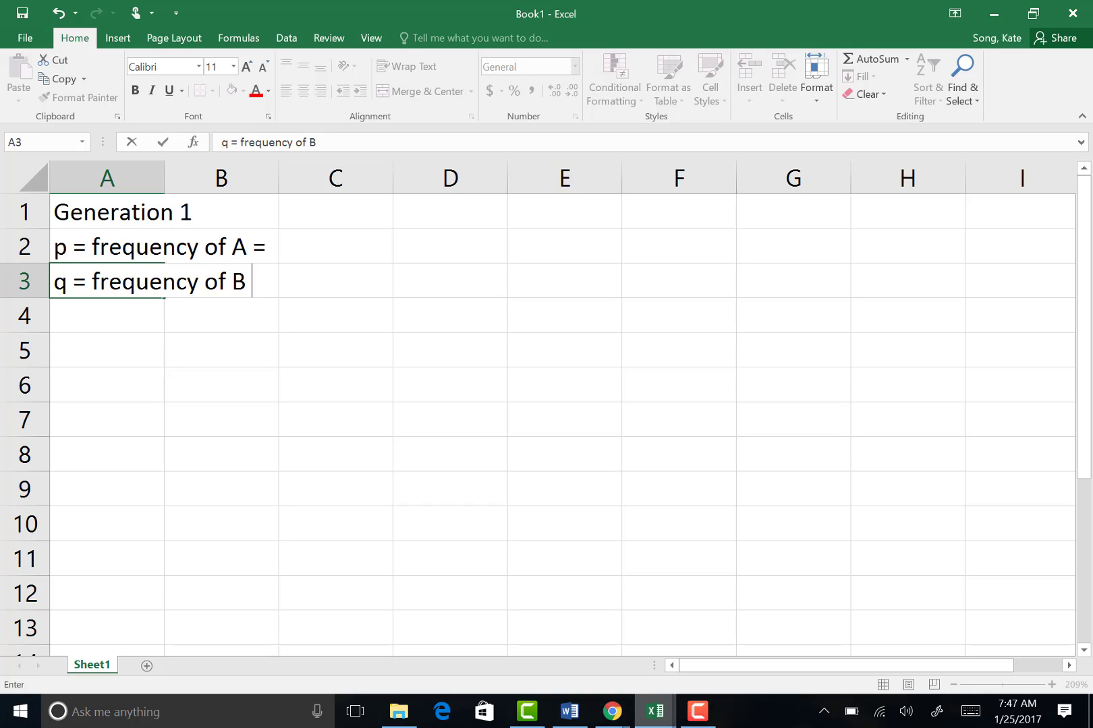
{"action": "type", "text": " ="}
- Put p = 0.4 in D2 and the formula =1-D2 in D3 so q shows 0.6
{"action": "left_click", "coordinate": [450, 245]}
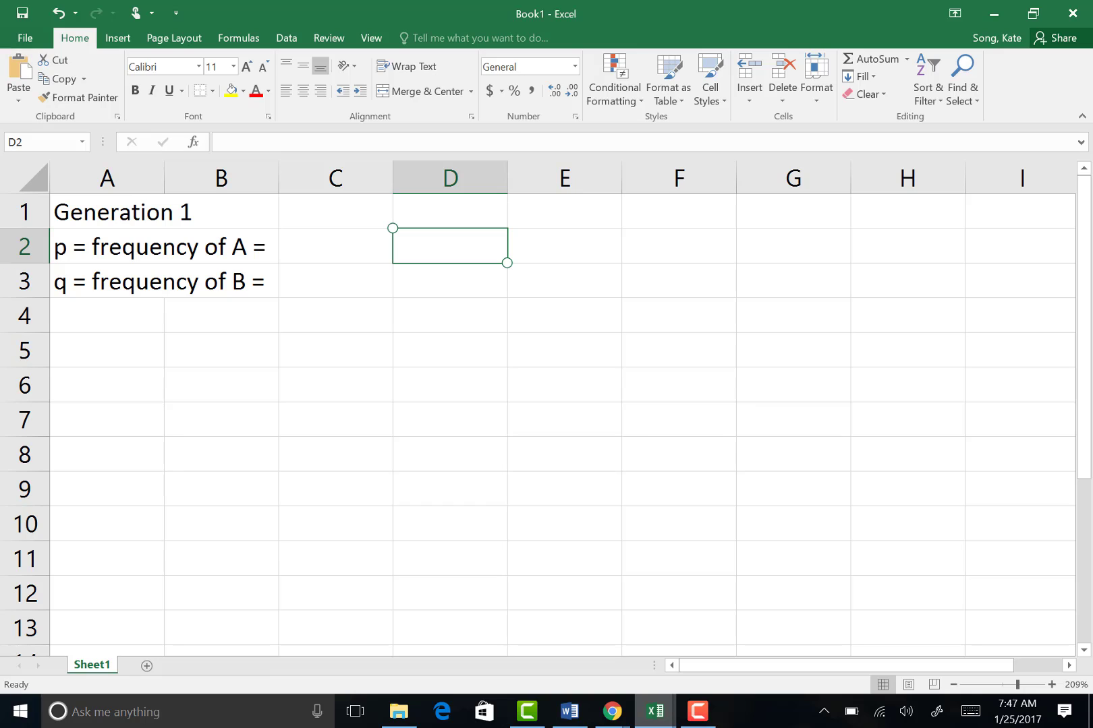
{"action": "type", "text": "0."}
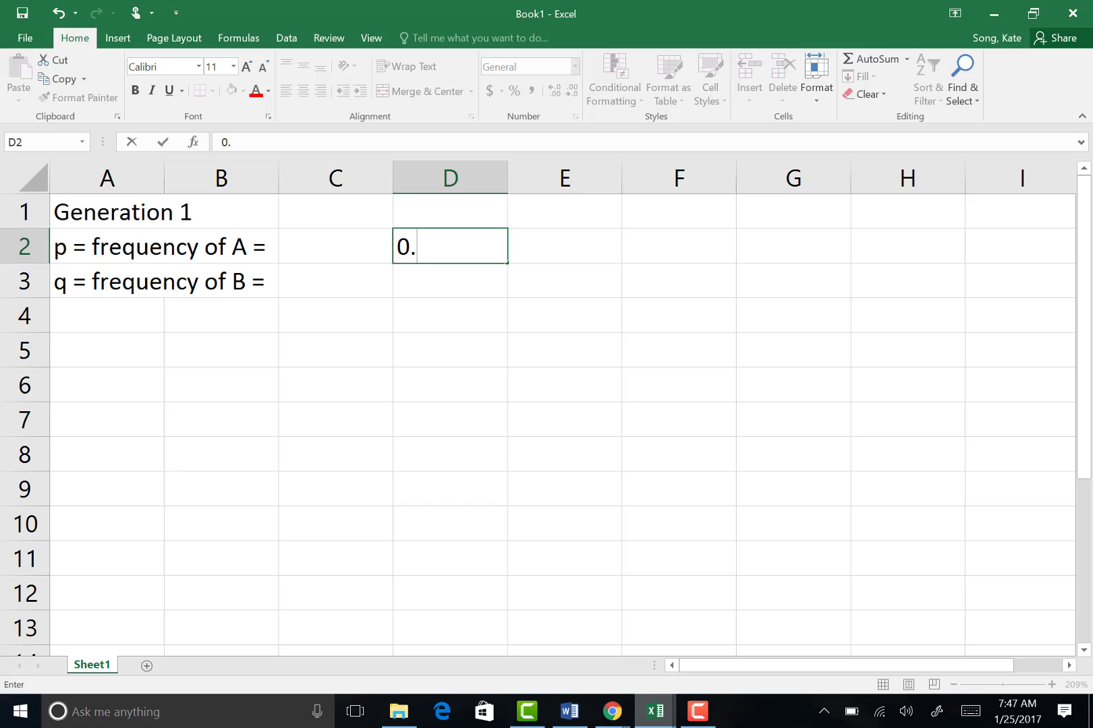
{"action": "type", "text": "4"}
{"action": "key", "text": "Return"}
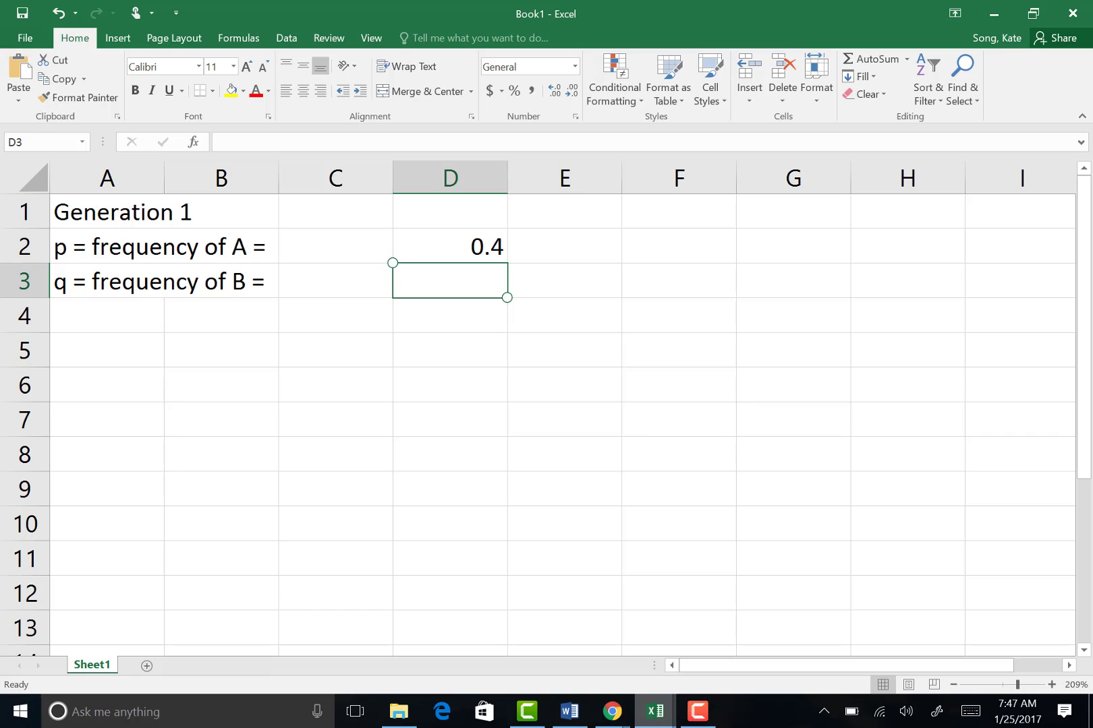
{"action": "type", "text": "="}
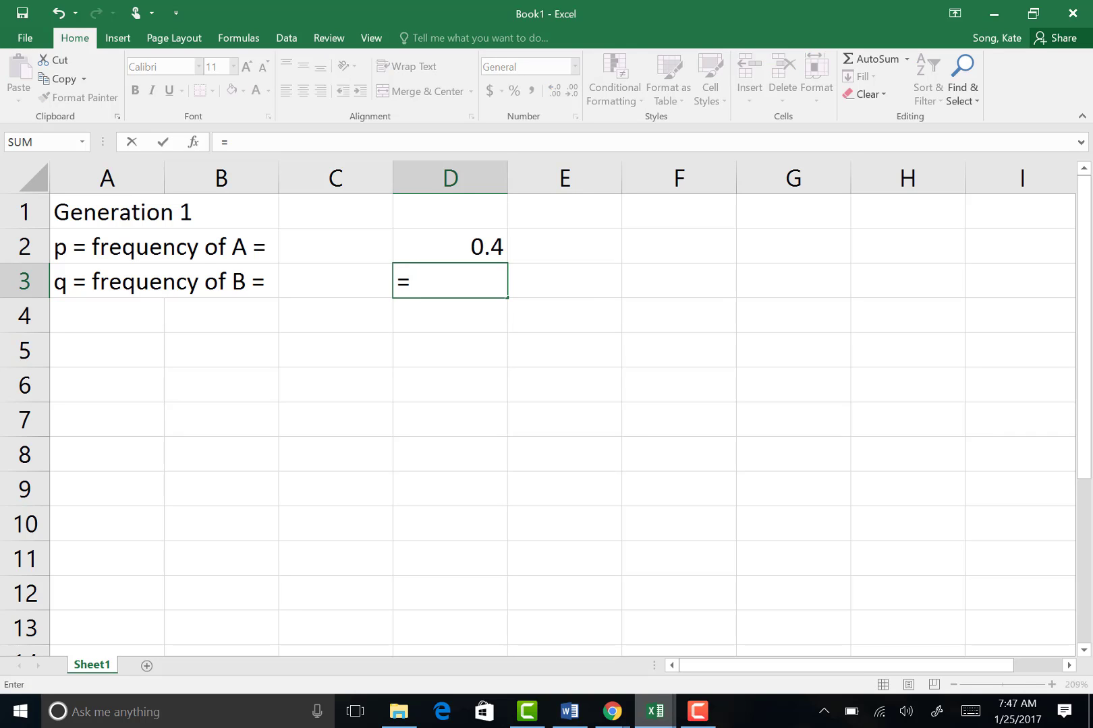
{"action": "type", "text": "1-D2"}
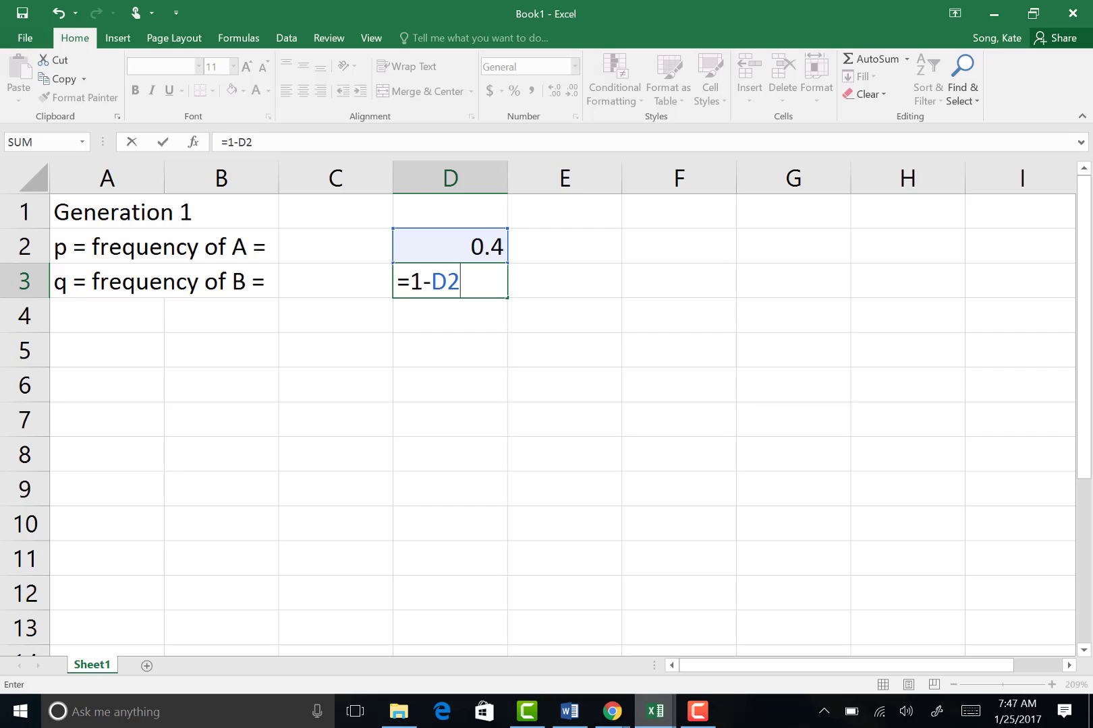
{"action": "key", "text": "Return"}
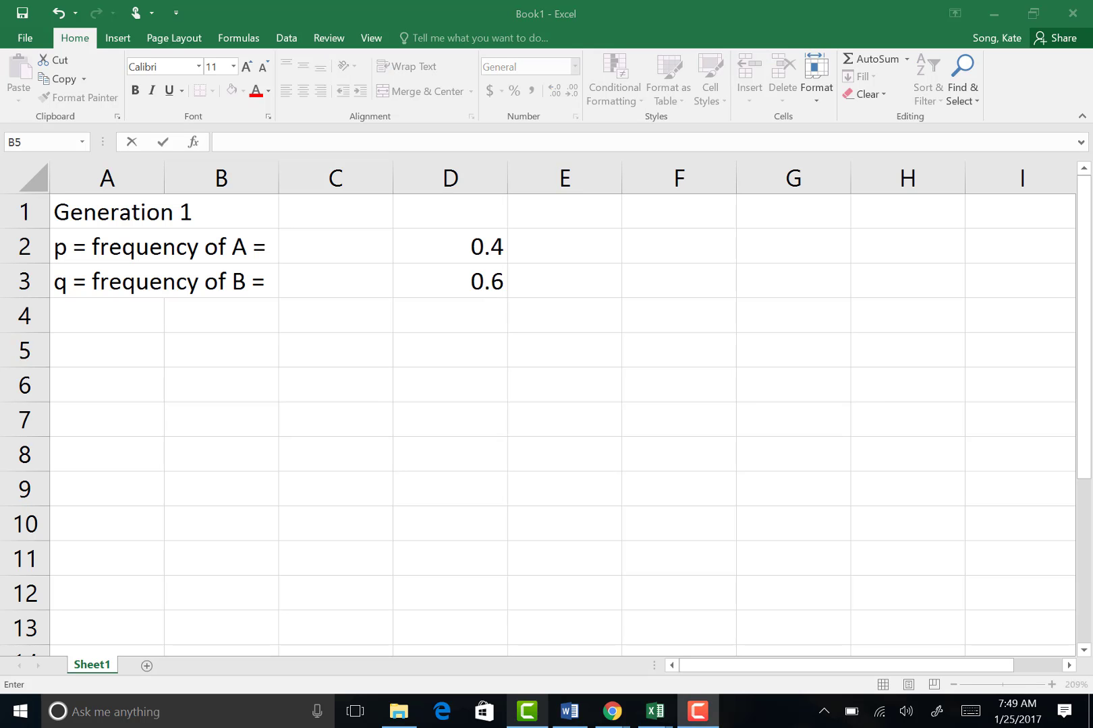
- Try a =RAND() formula in cell B5
{"action": "left_click", "coordinate": [200, 352]}
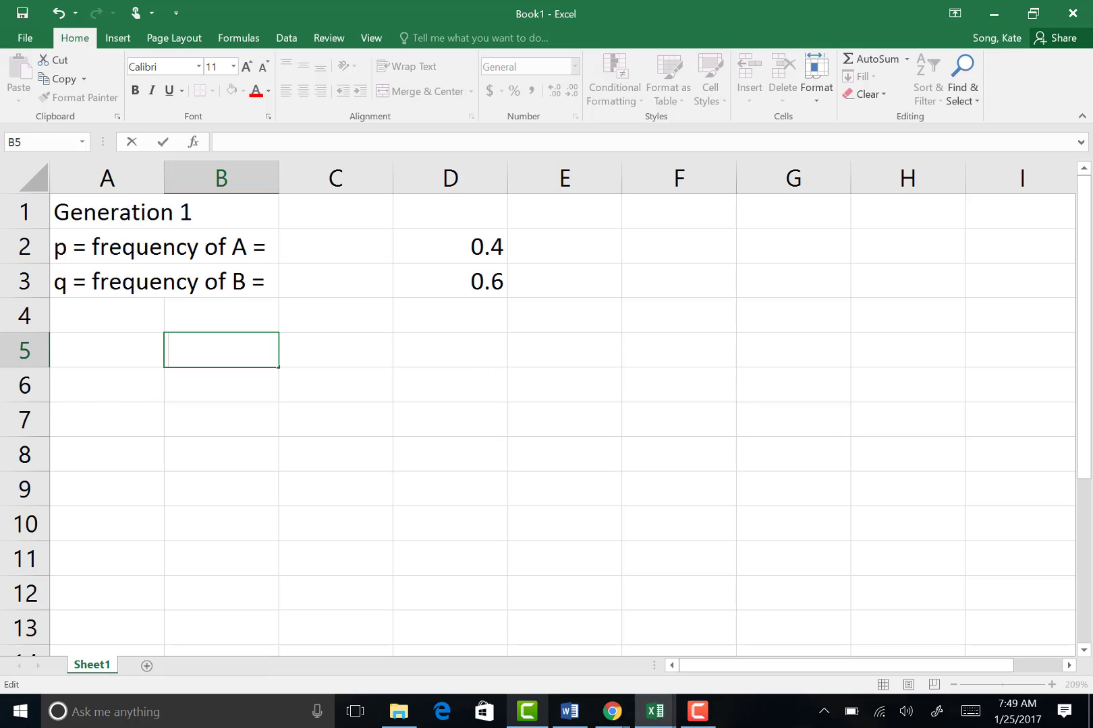
{"action": "type", "text": "="}
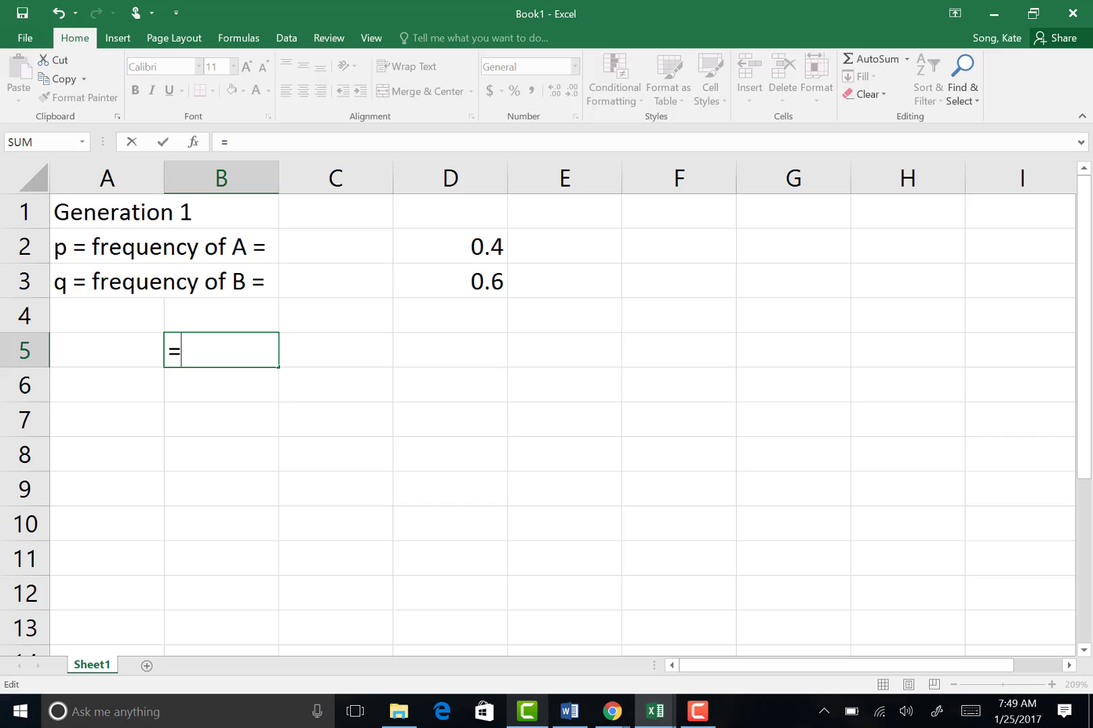
{"action": "type", "text": "Rand"}
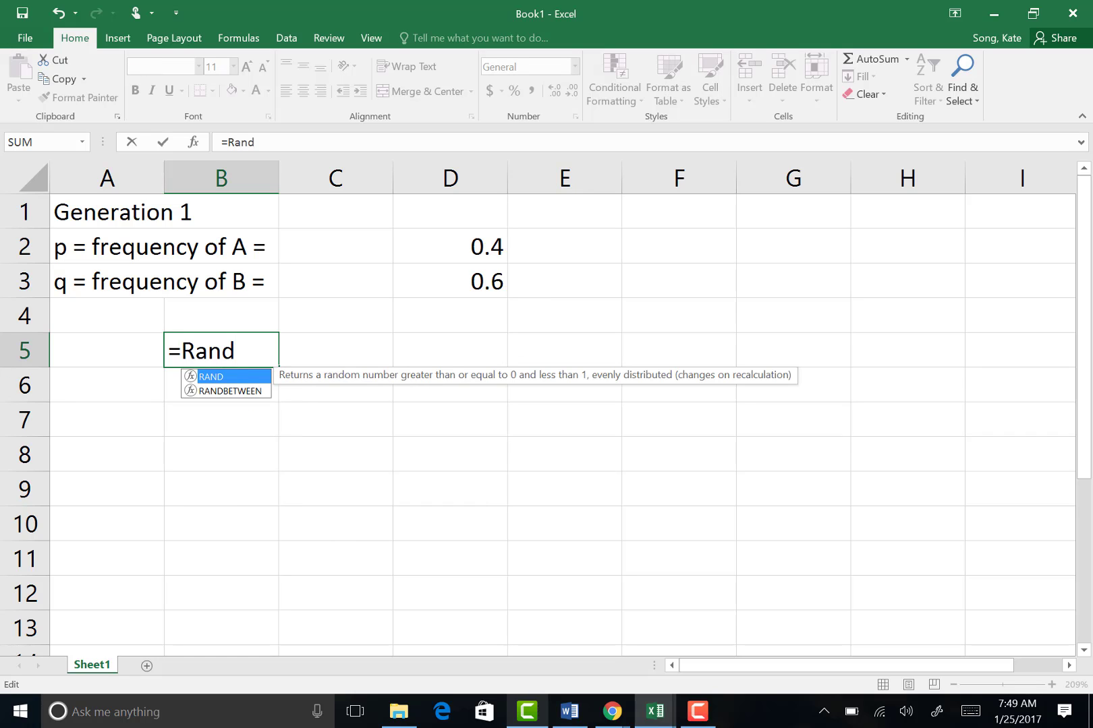
{"action": "type", "text": "()"}
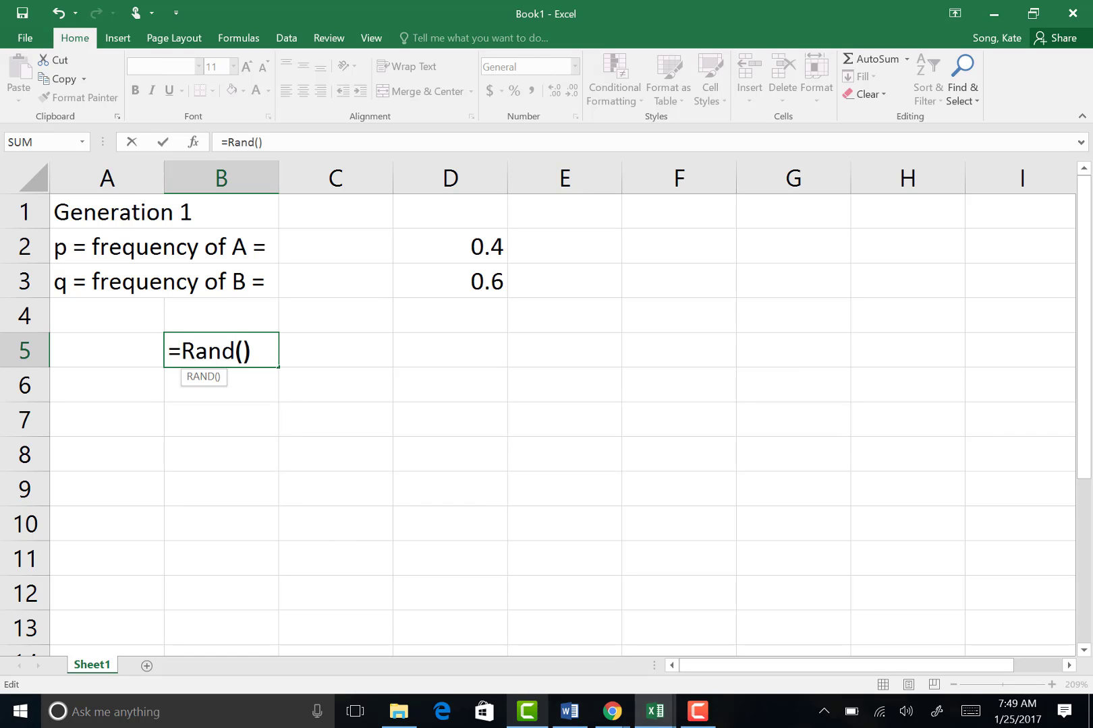
{"action": "key", "text": "Return"}
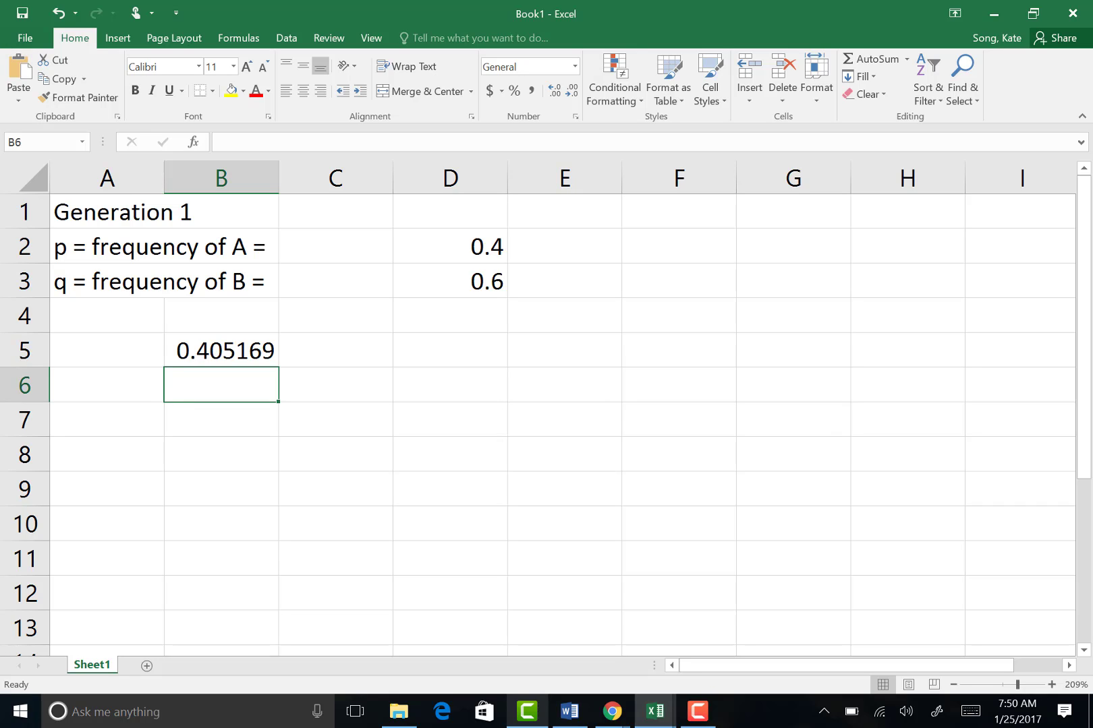
- Inspect the trial RAND formula in B5, then clear B5
{"action": "left_click", "coordinate": [220, 351]}
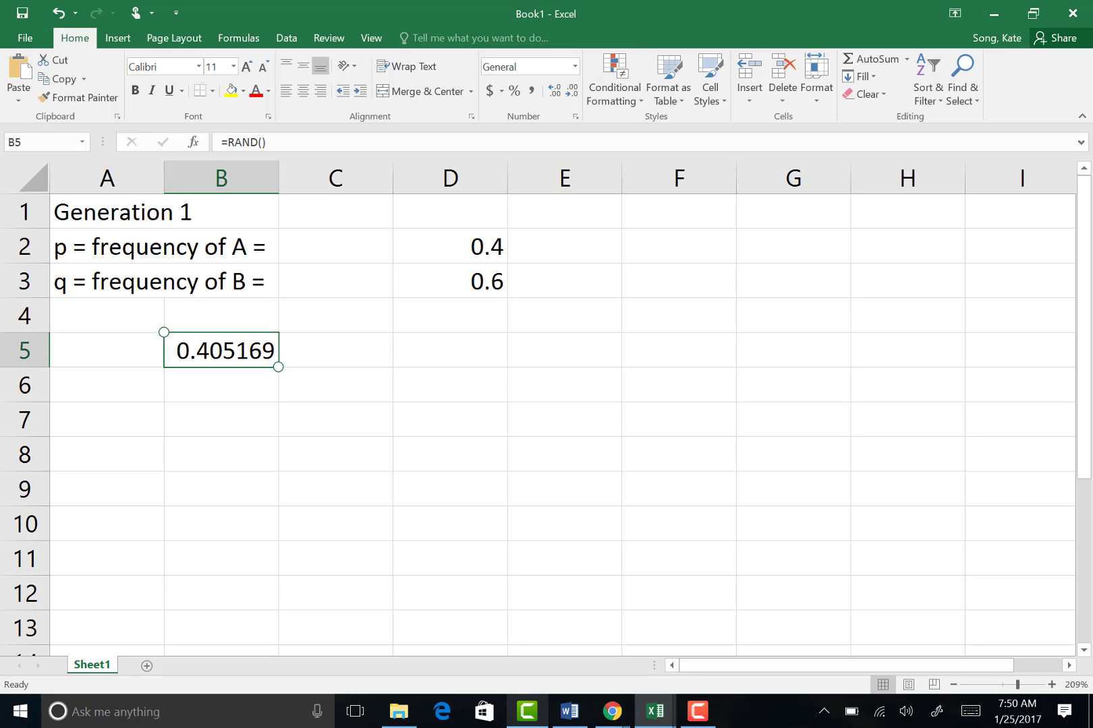
{"action": "left_click", "coordinate": [231, 393]}
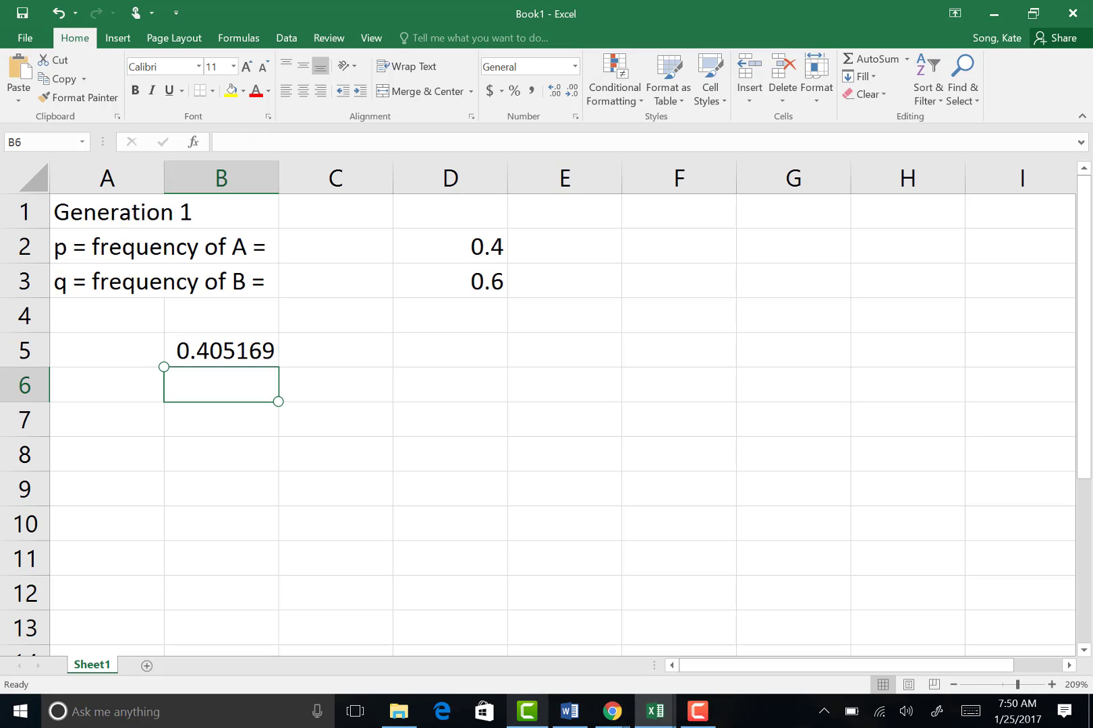
{"action": "left_click", "coordinate": [220, 350]}
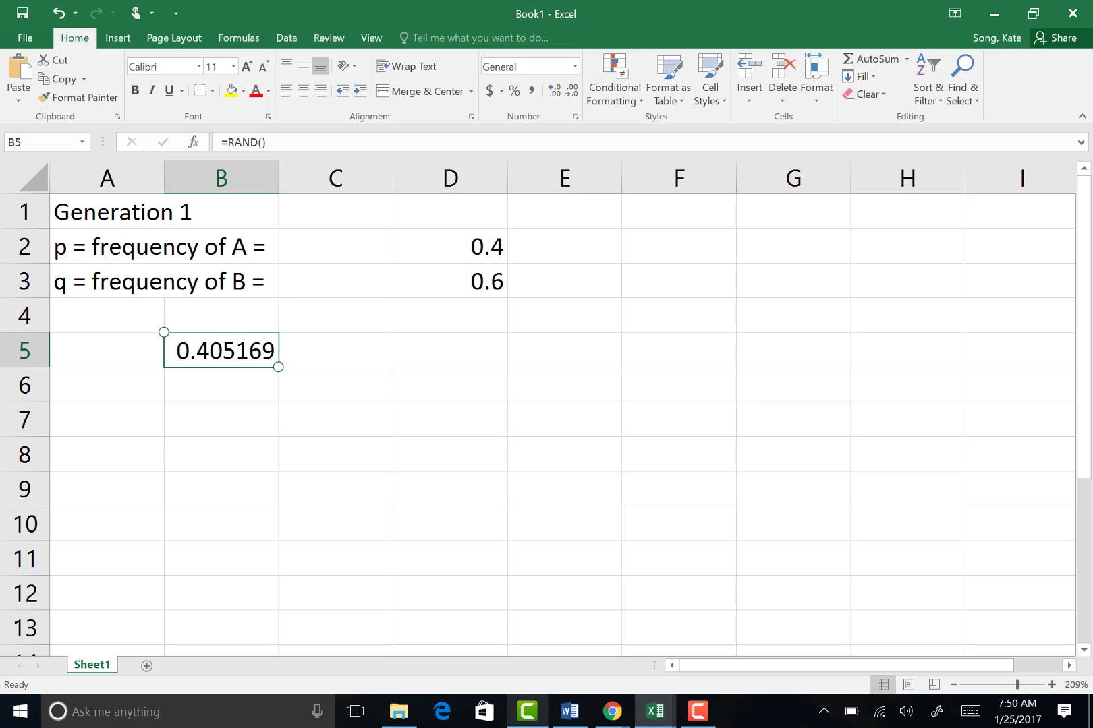
{"action": "left_click", "coordinate": [220, 385]}
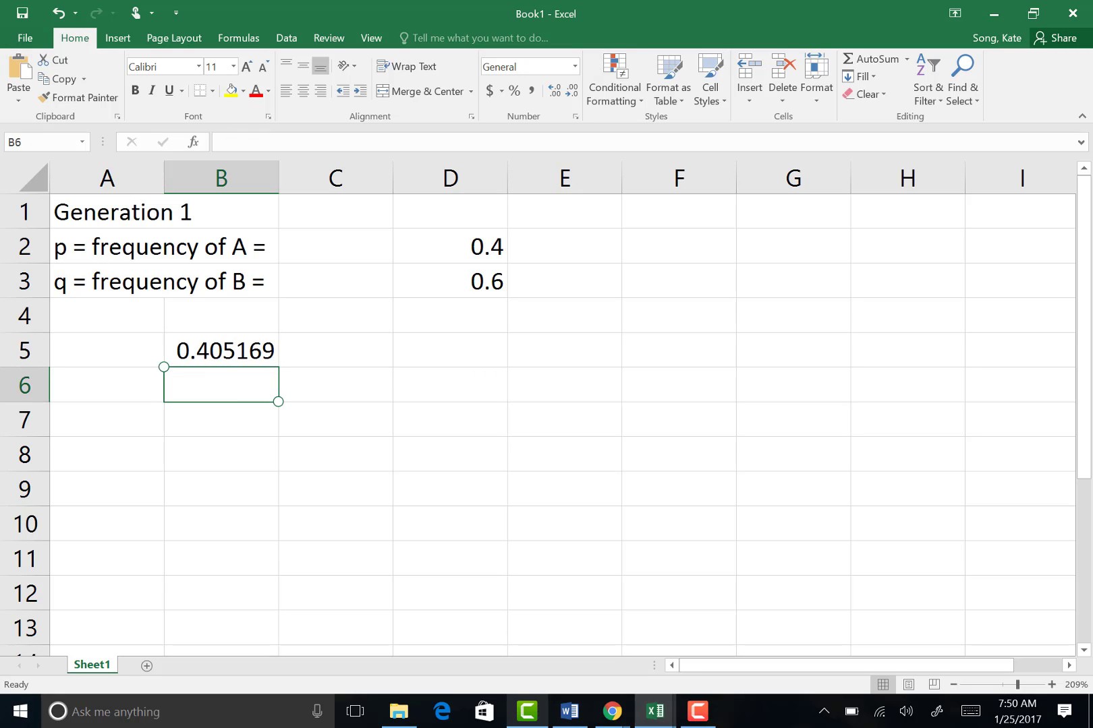
{"action": "left_click", "coordinate": [107, 350]}
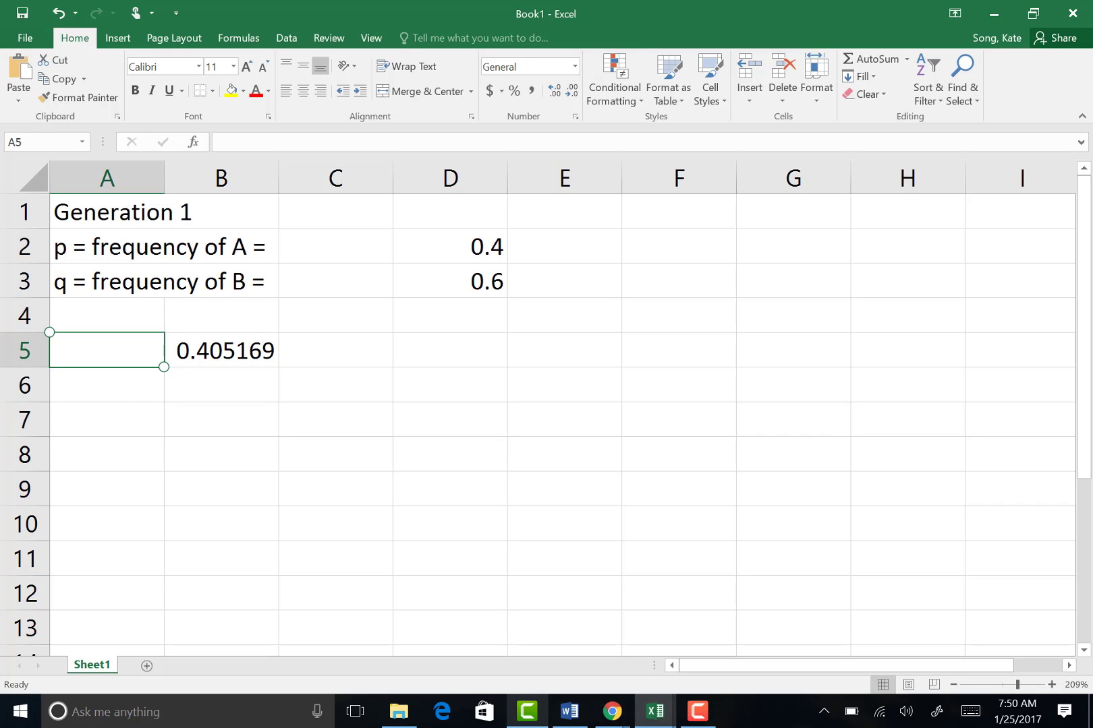
{"action": "key", "text": "Right"}
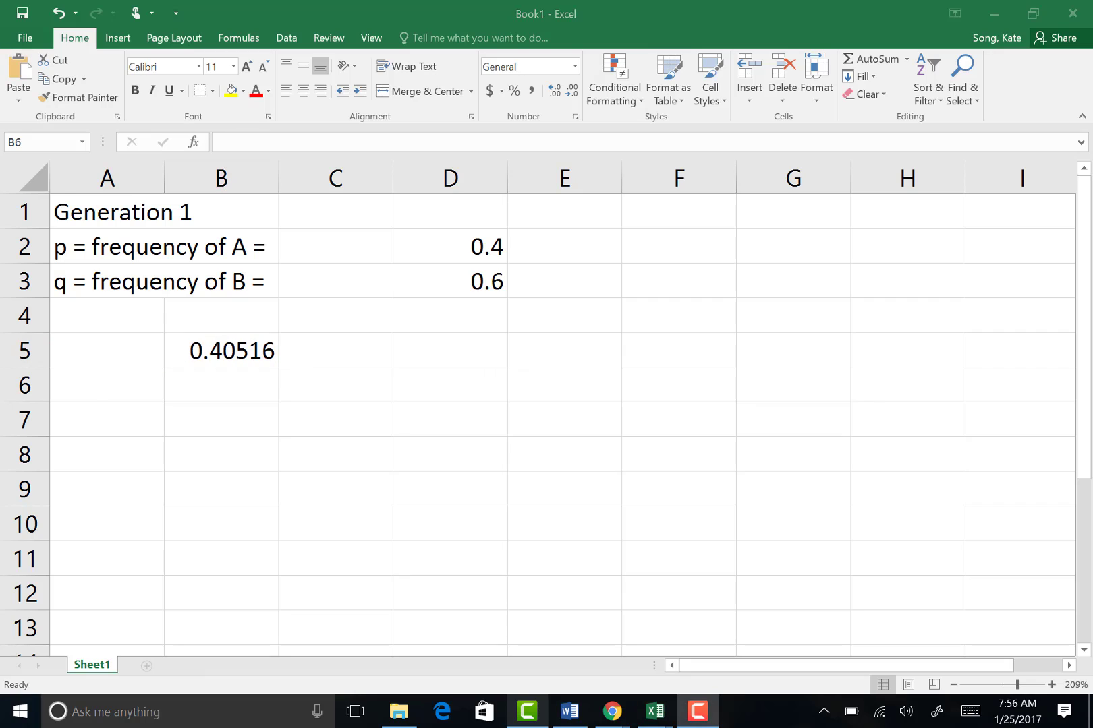
{"action": "left_click", "coordinate": [222, 350]}
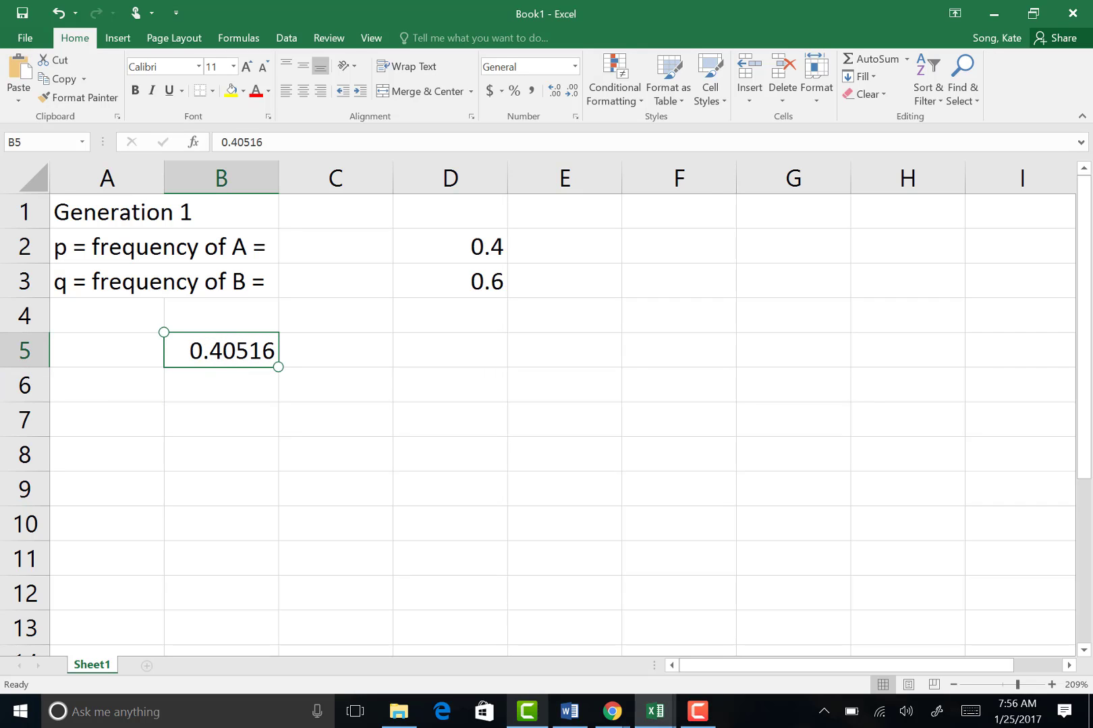
{"action": "key", "text": "BackSpace"}
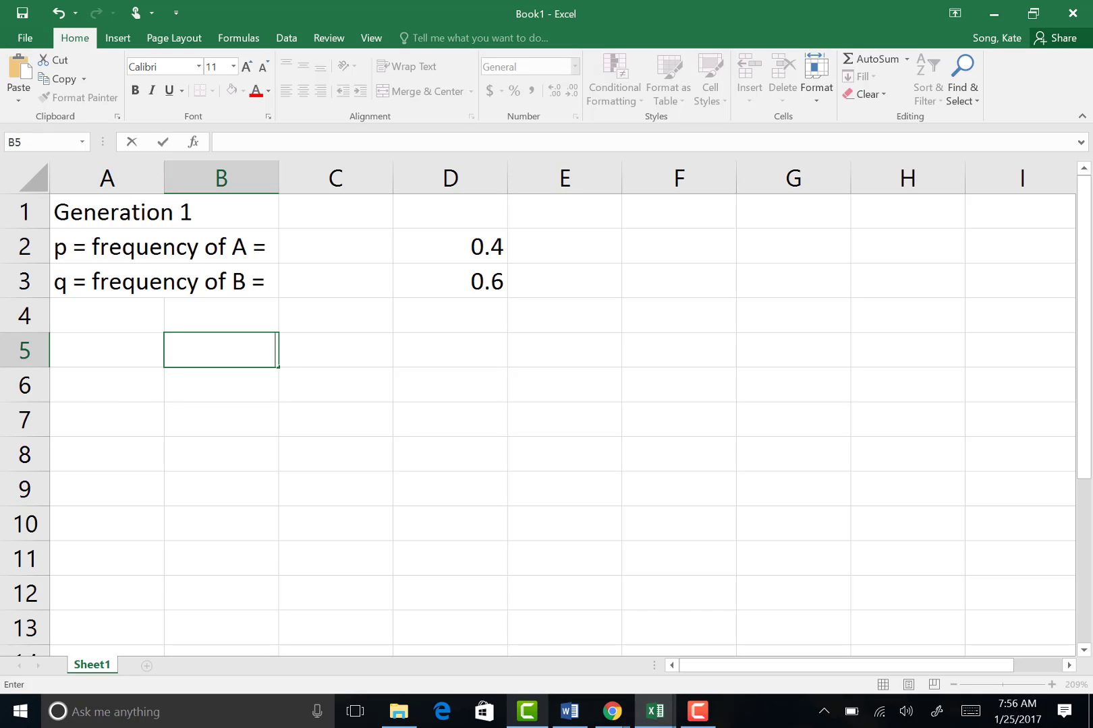
- Add the 'gametes' heading in E4 and enter =IF(RAND()<=D$2,"A","B") in E5
{"action": "left_click", "coordinate": [564, 315]}
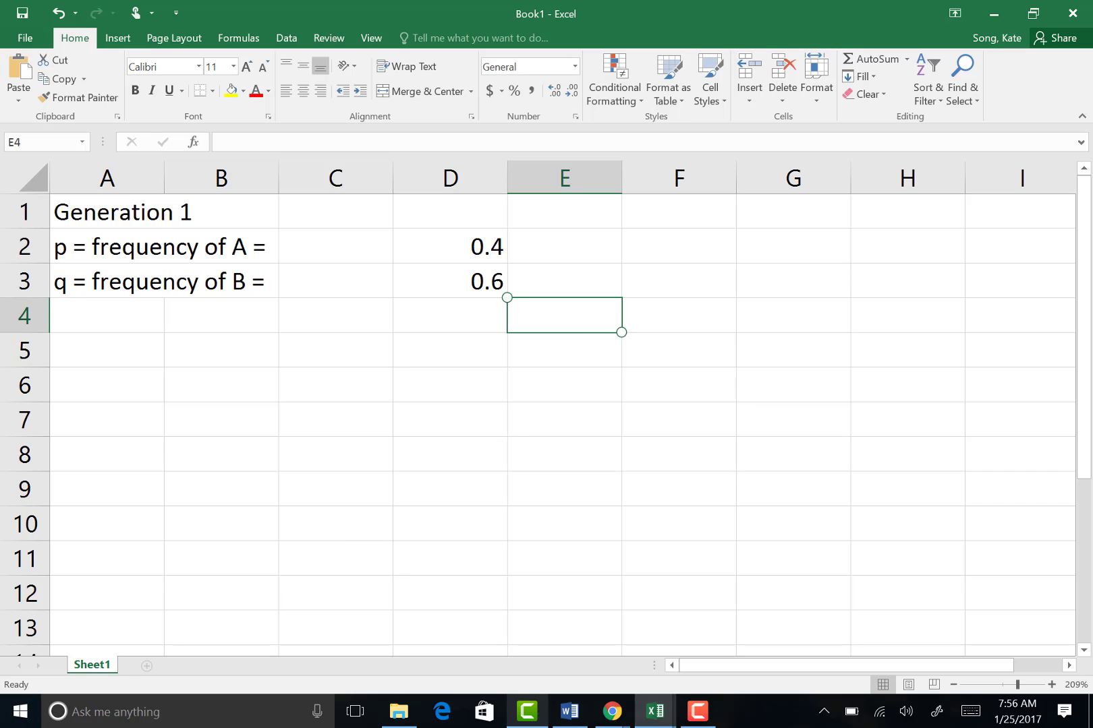
{"action": "type", "text": "gametes"}
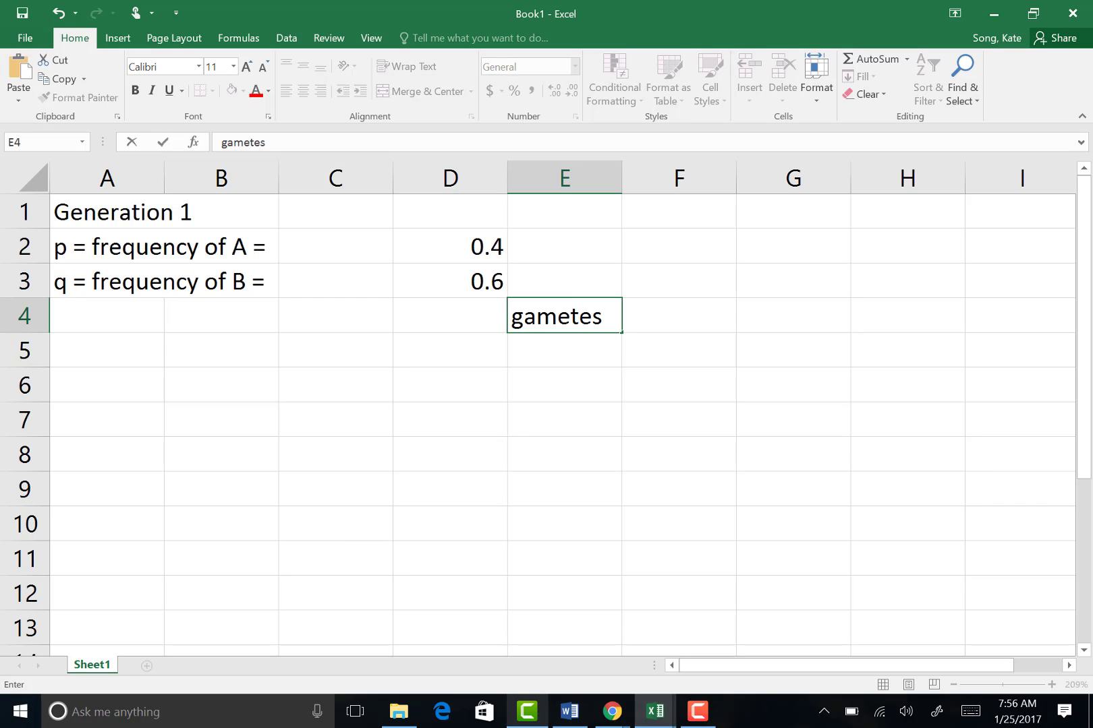
{"action": "left_click", "coordinate": [556, 349]}
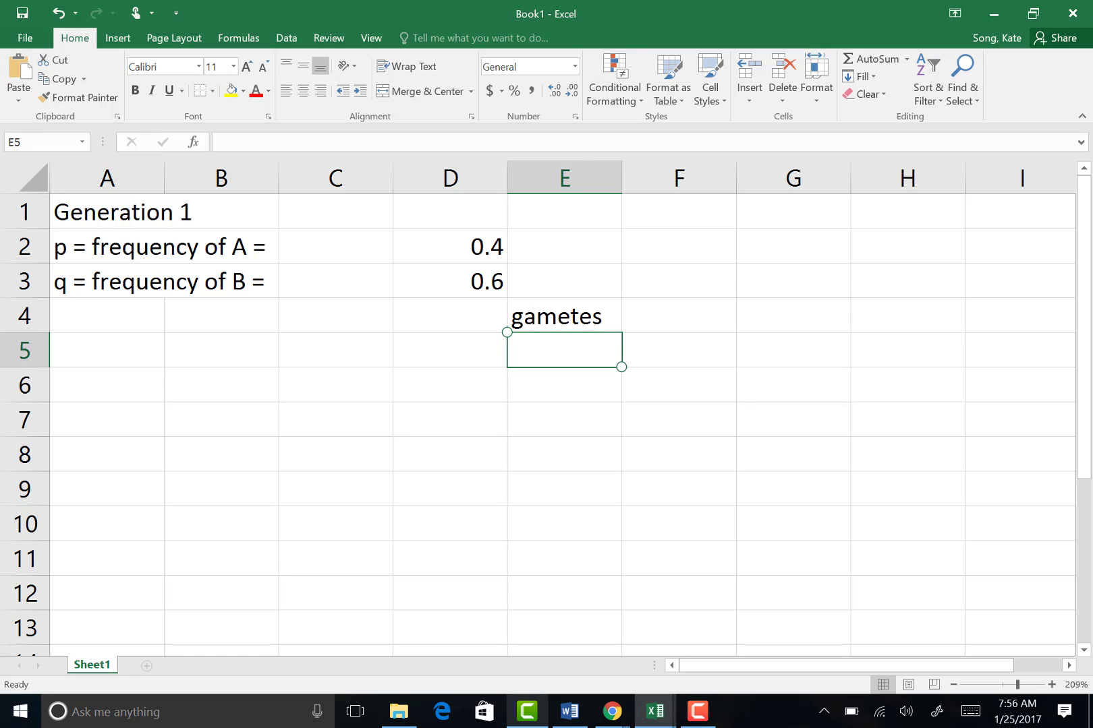
{"action": "type", "text": "="}
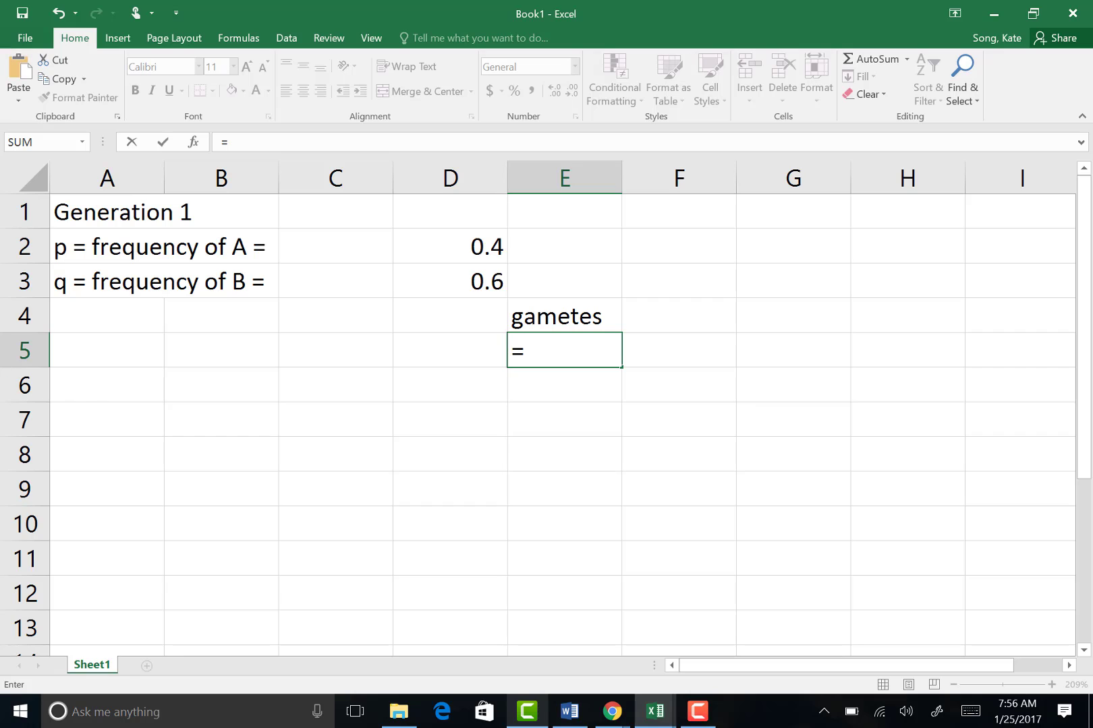
{"action": "type", "text": "IF("}
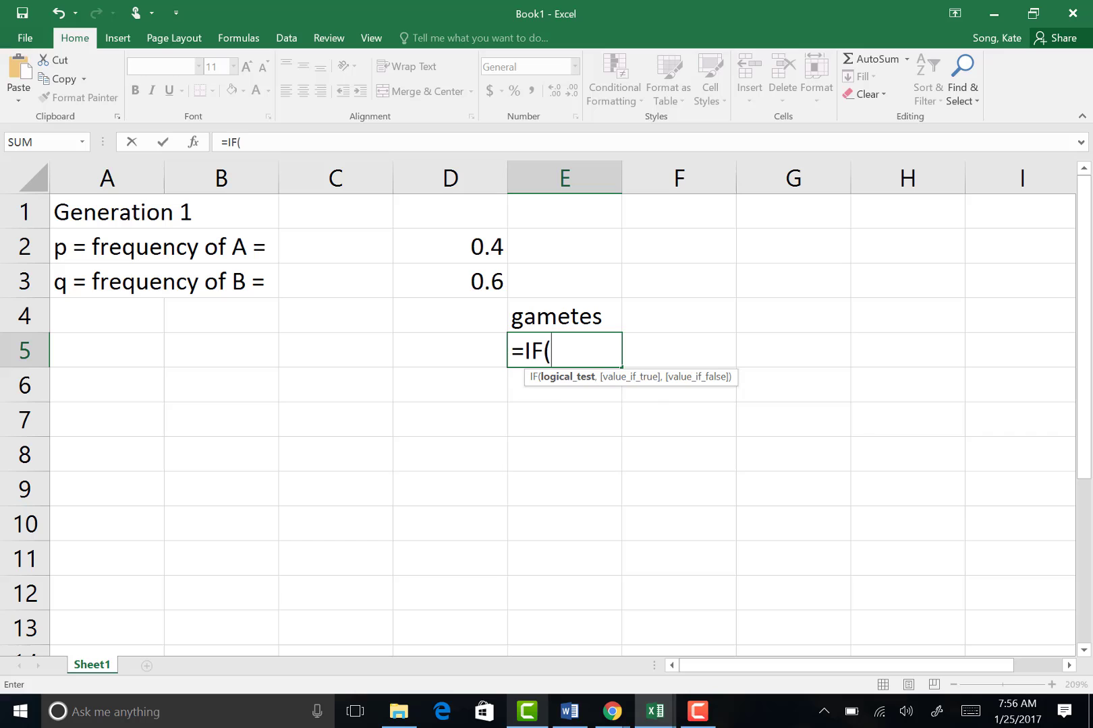
{"action": "type", "text": "RAND"}
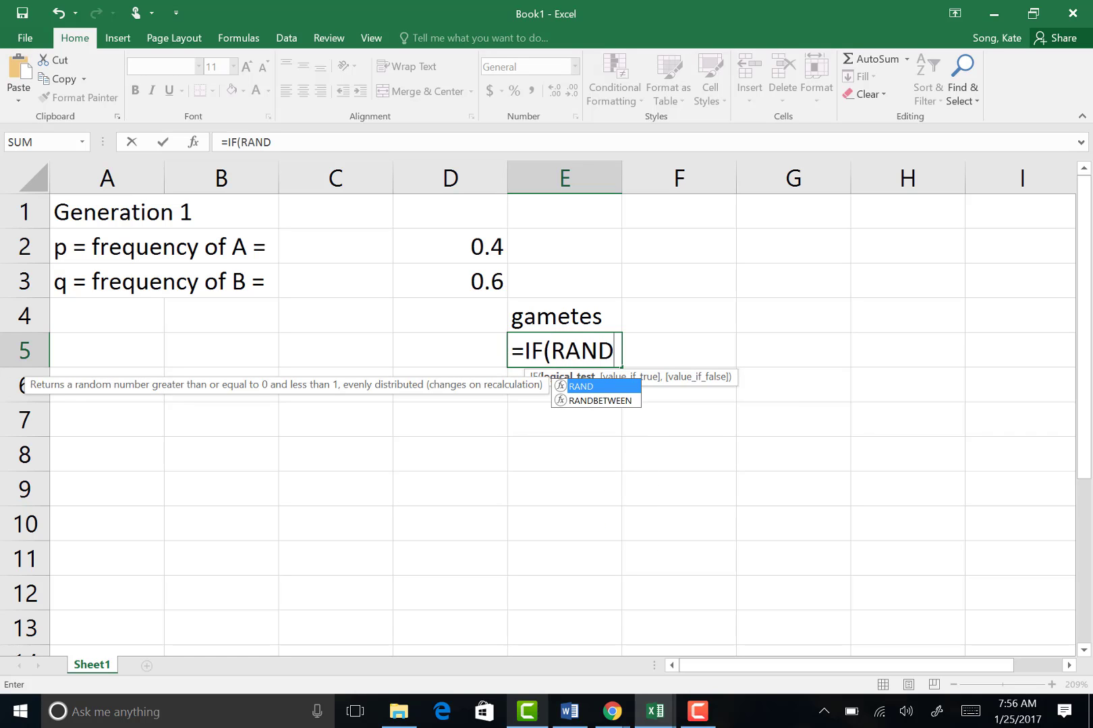
{"action": "type", "text": "()"}
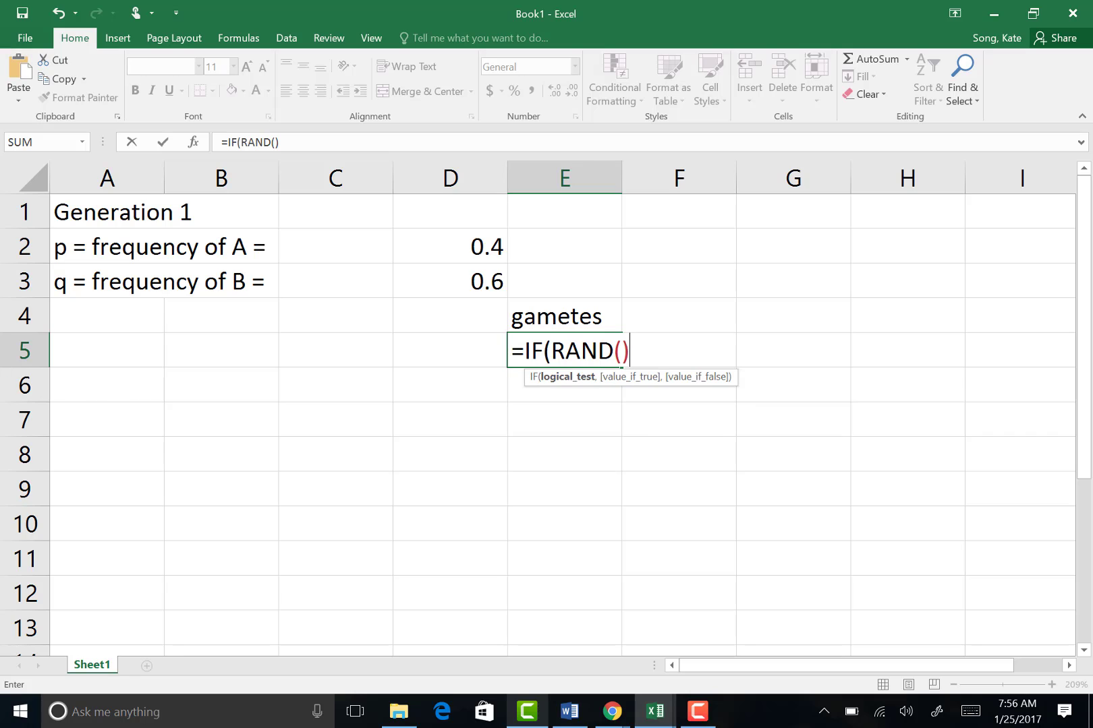
{"action": "type", "text": "<=D$2,"}
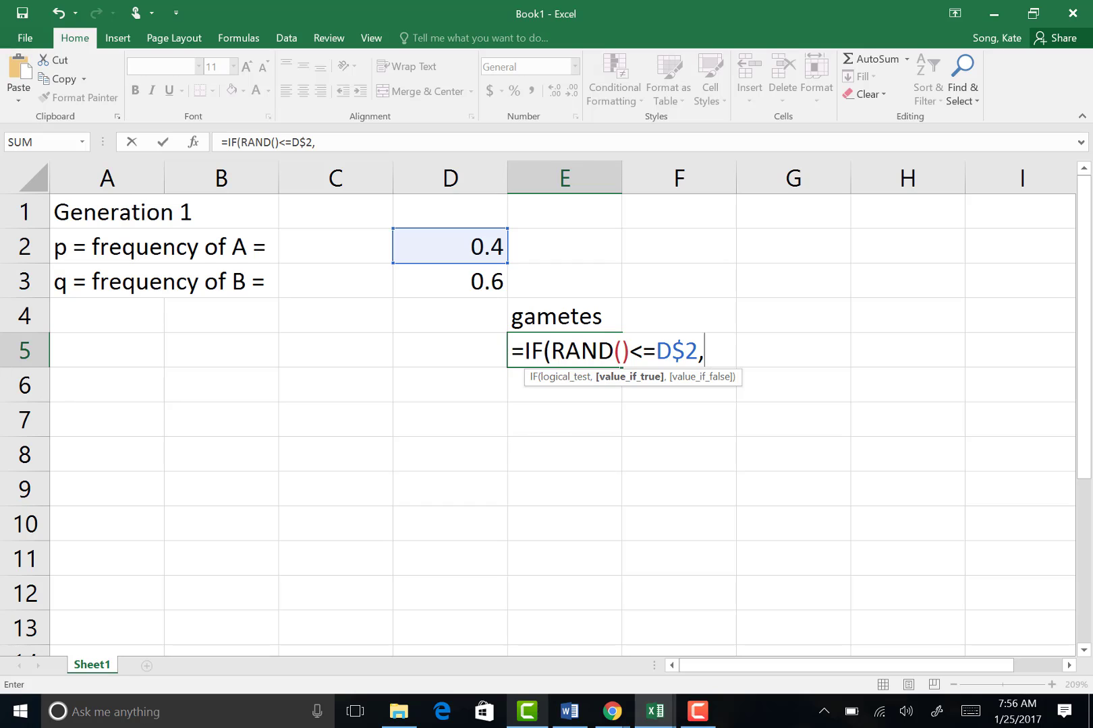
{"action": "type", "text": "\"A\",\"B\""}
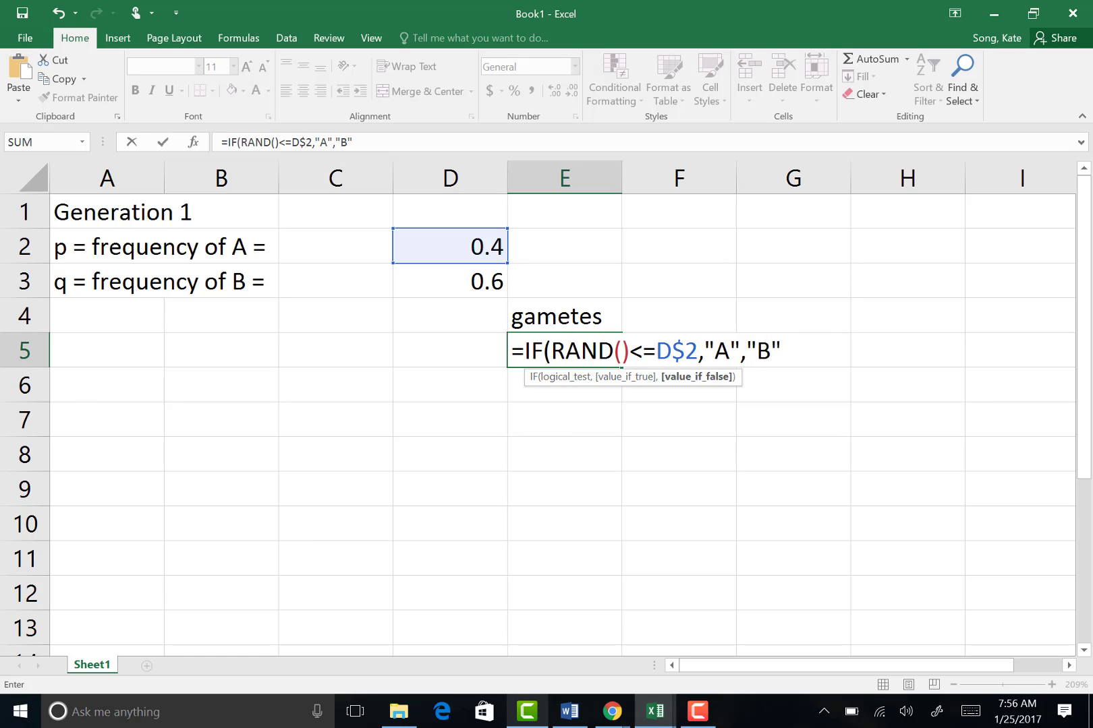
{"action": "key", "text": "Return"}
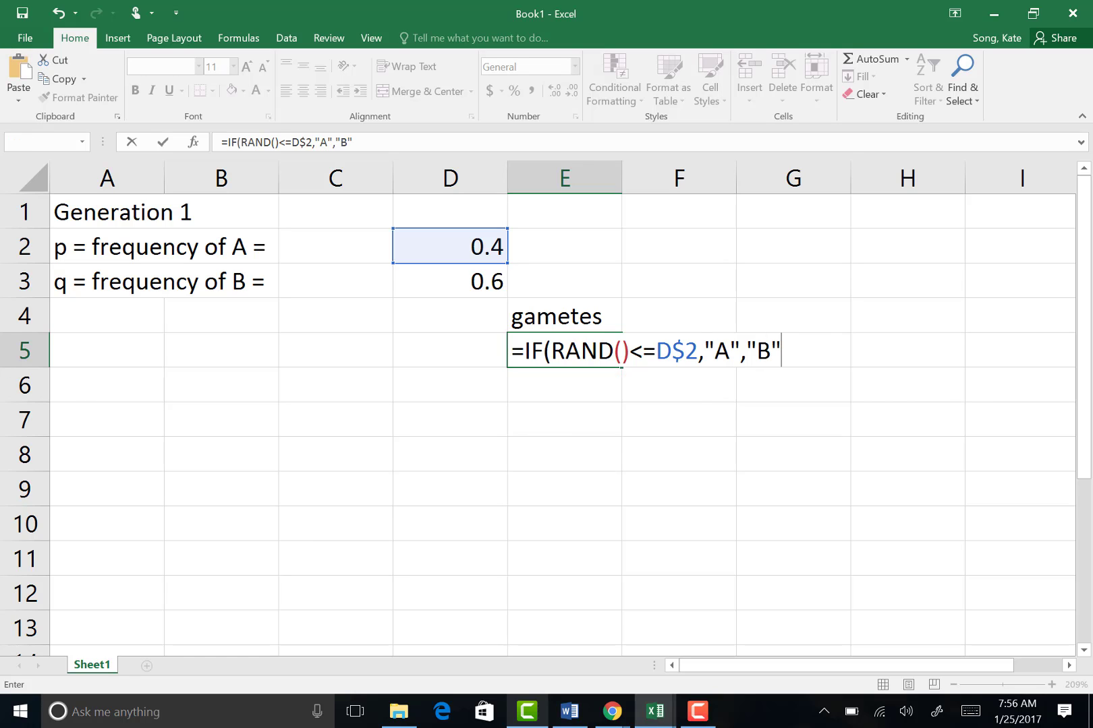
{"action": "key", "text": "Return"}
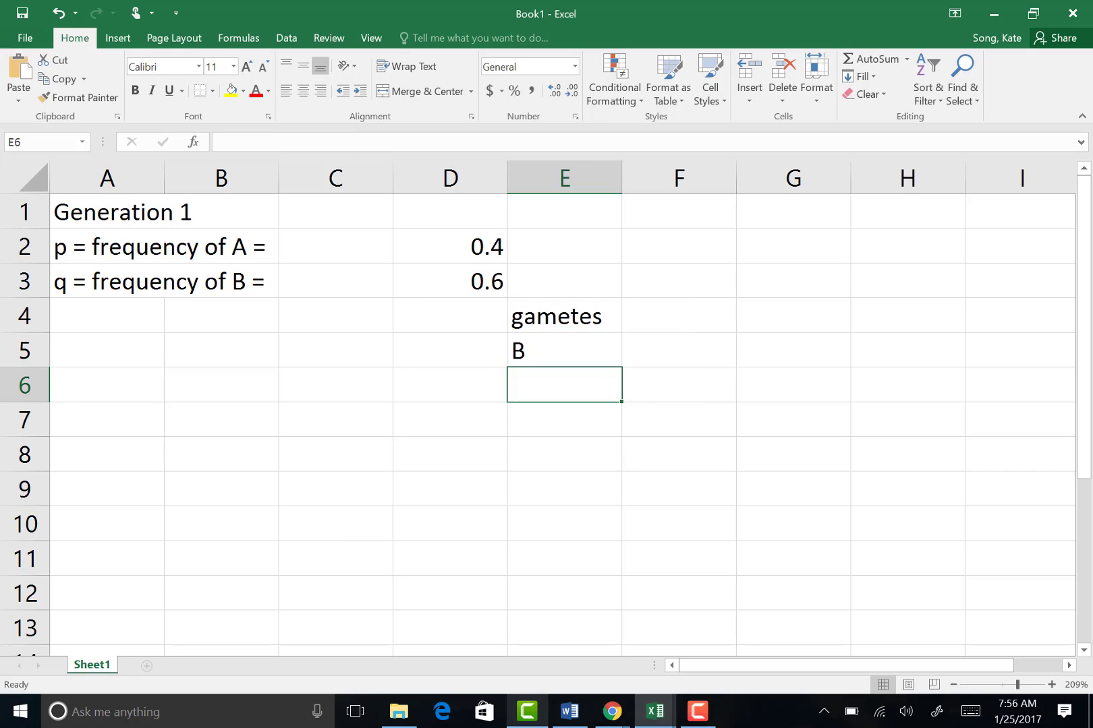
{"action": "left_click", "coordinate": [563, 350]}
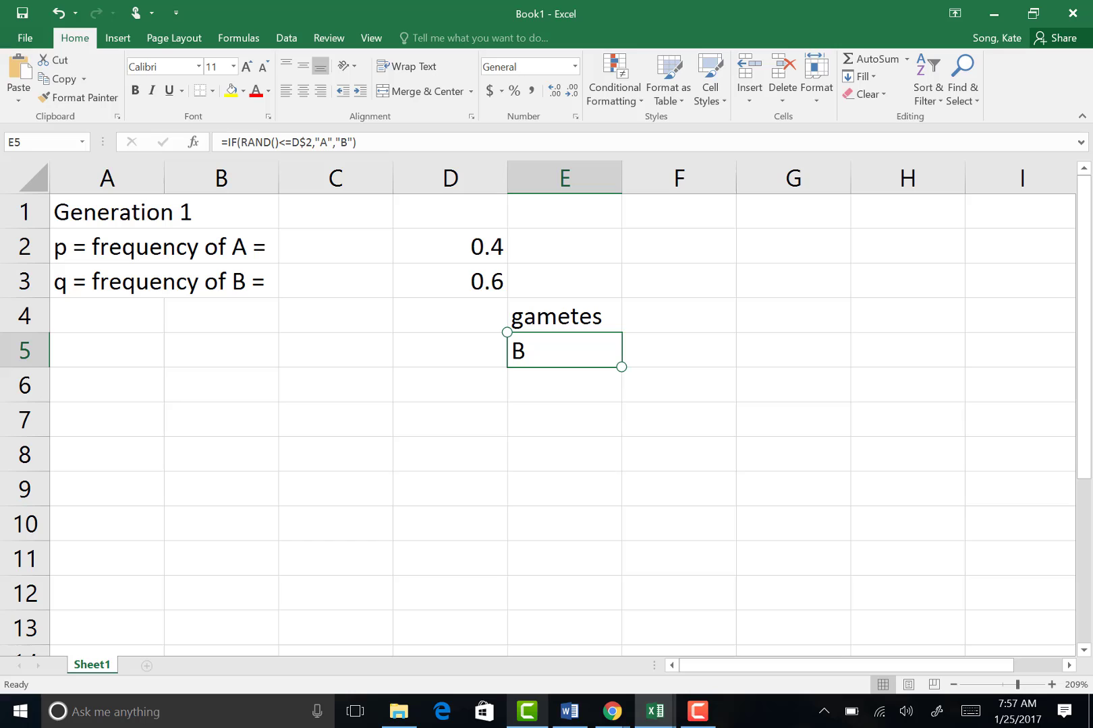
- Enter the same random gamete formula in F5, accepting Excel's correction
{"action": "left_click", "coordinate": [685, 350]}
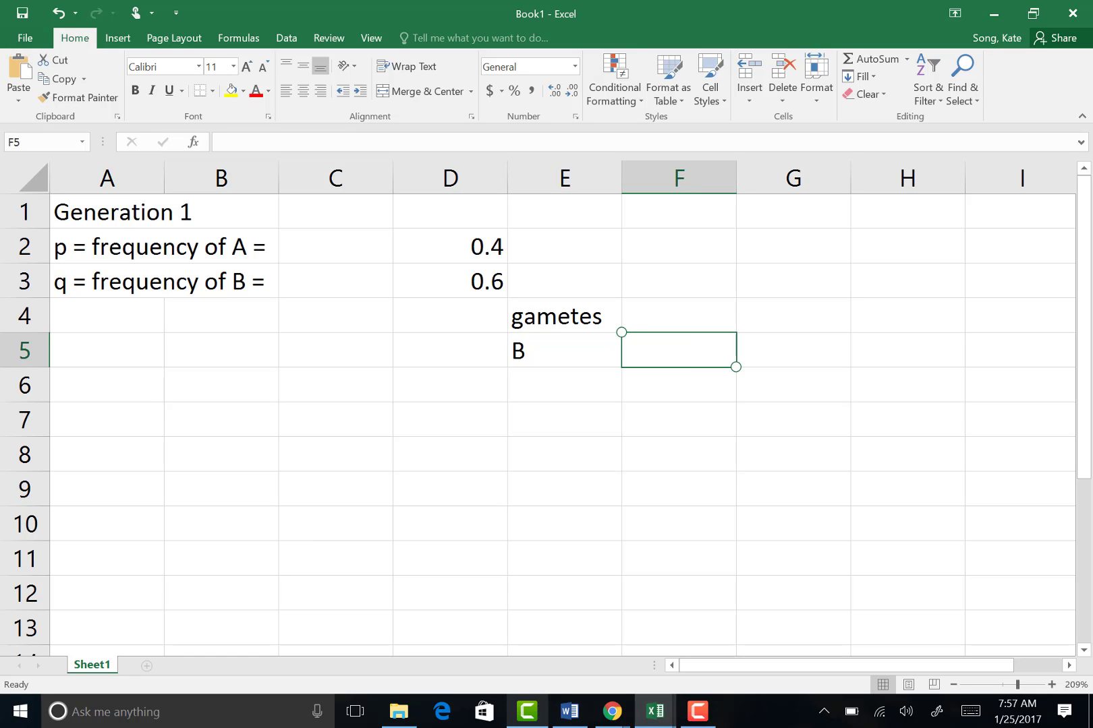
{"action": "type", "text": "="}
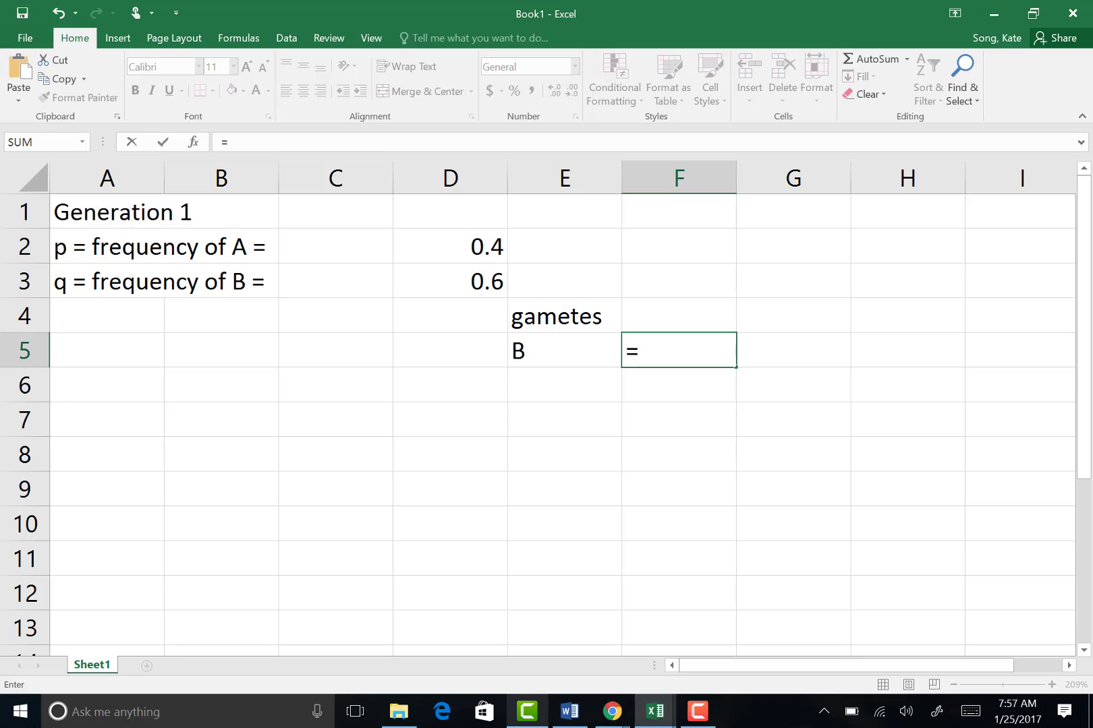
{"action": "type", "text": "I"}
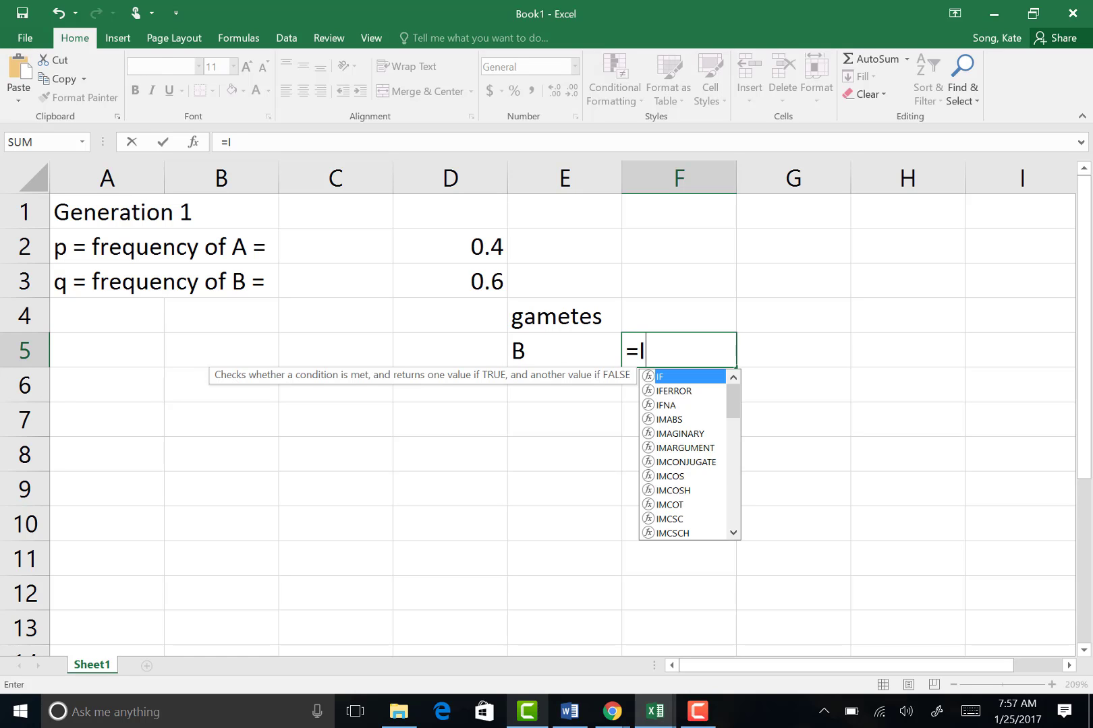
{"action": "type", "text": "F("}
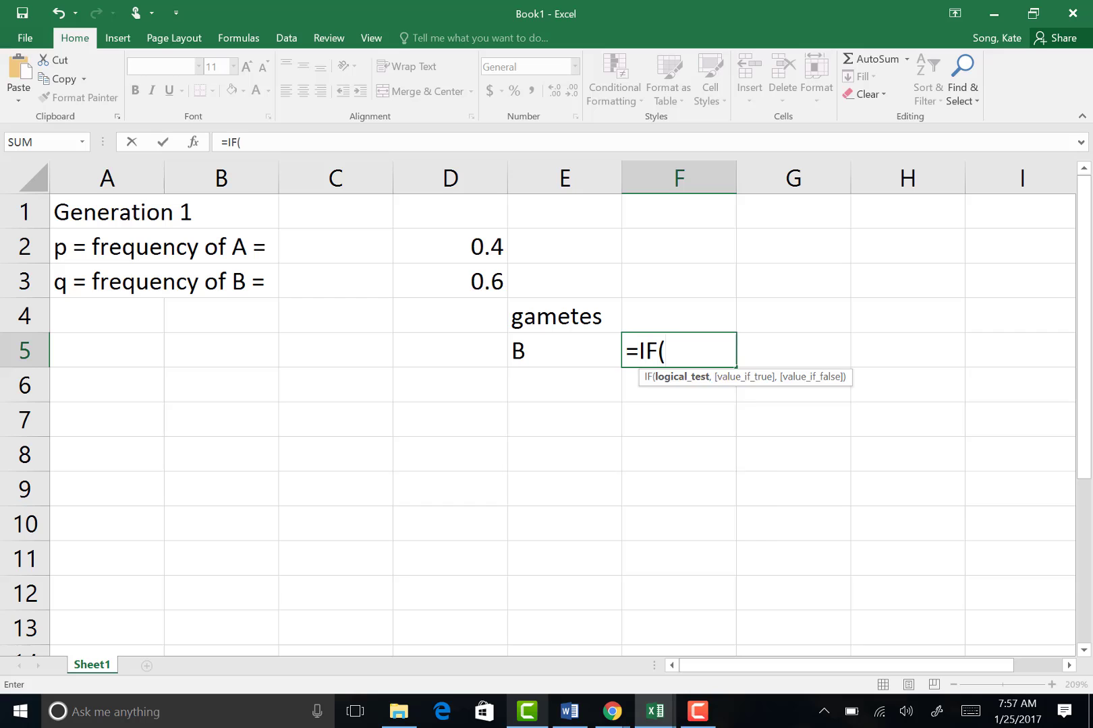
{"action": "type", "text": "RaND"}
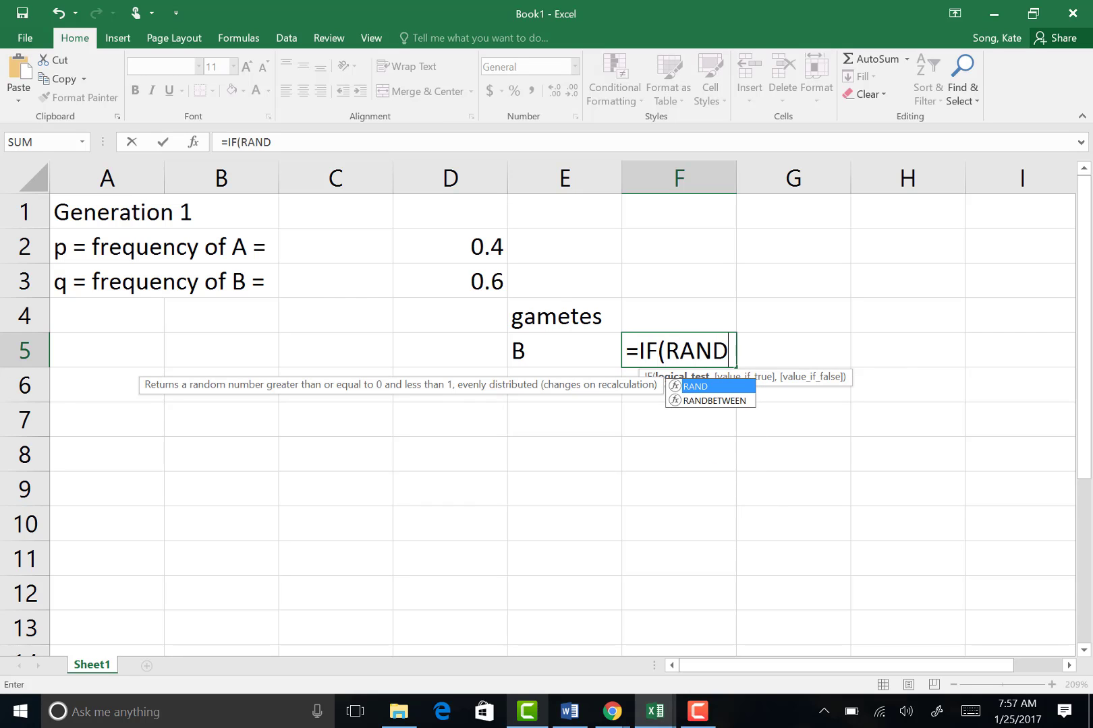
{"action": "type", "text": "()"}
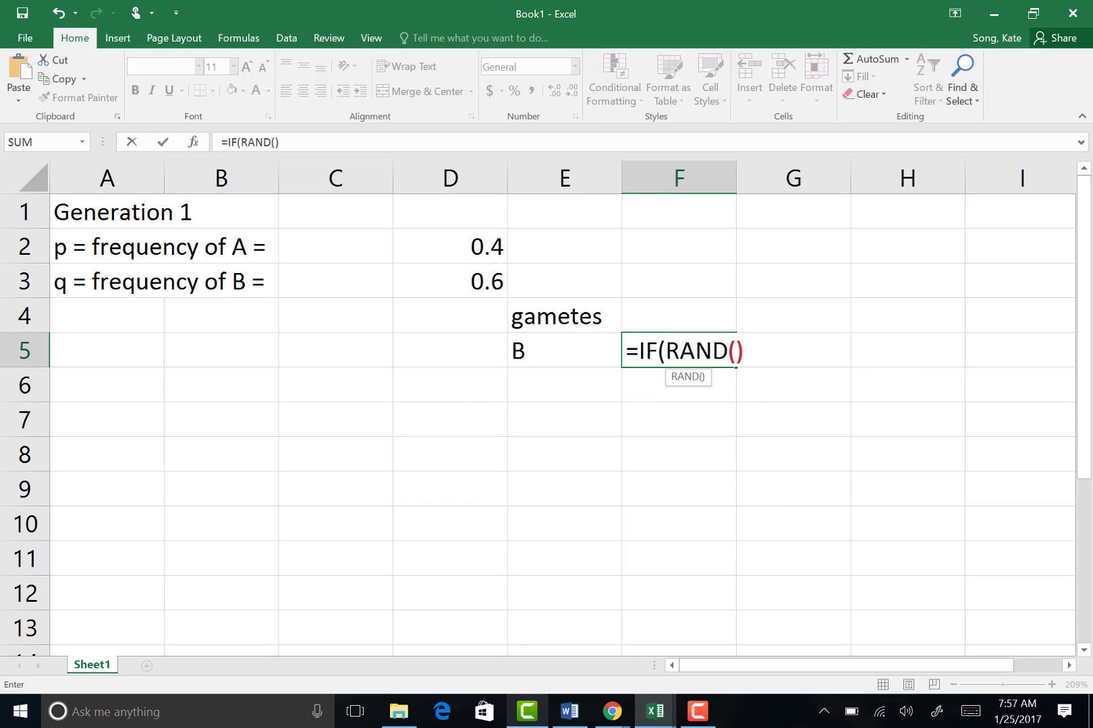
{"action": "type", "text": "<"}
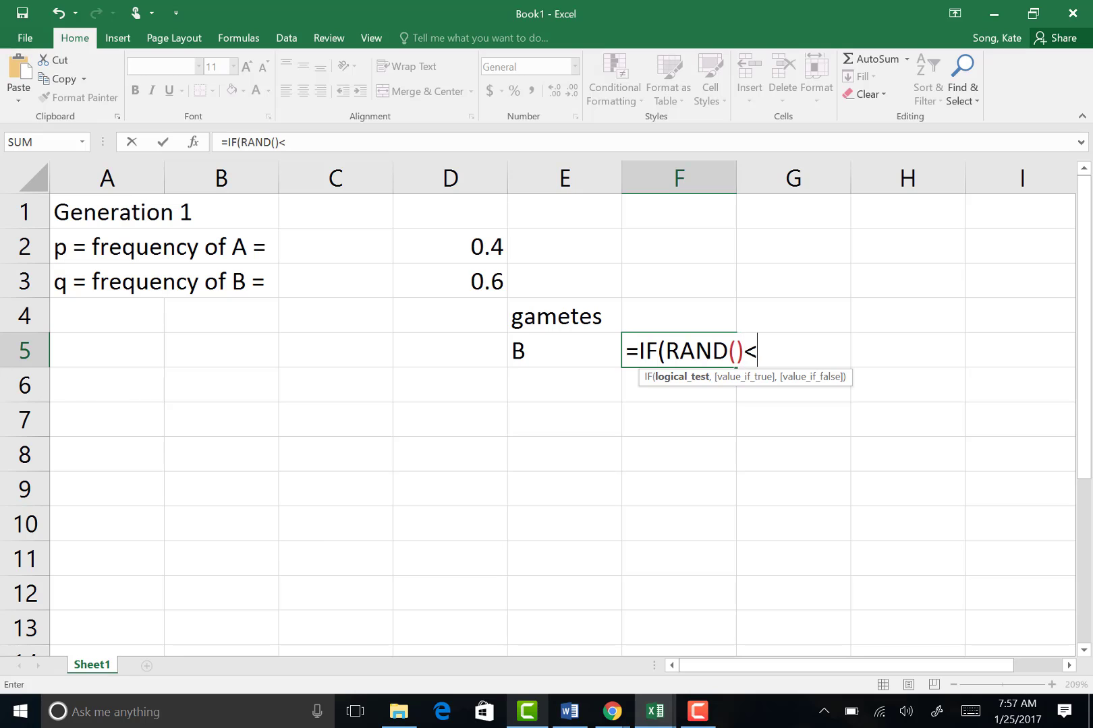
{"action": "type", "text": "=D"}
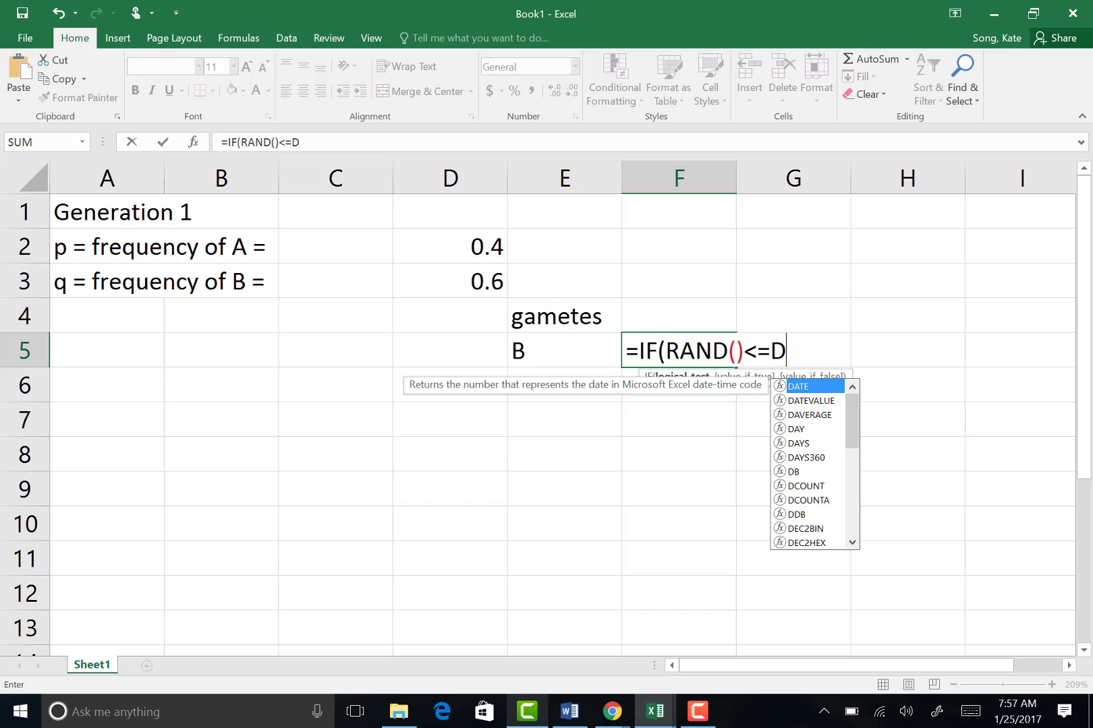
{"action": "type", "text": "$"}
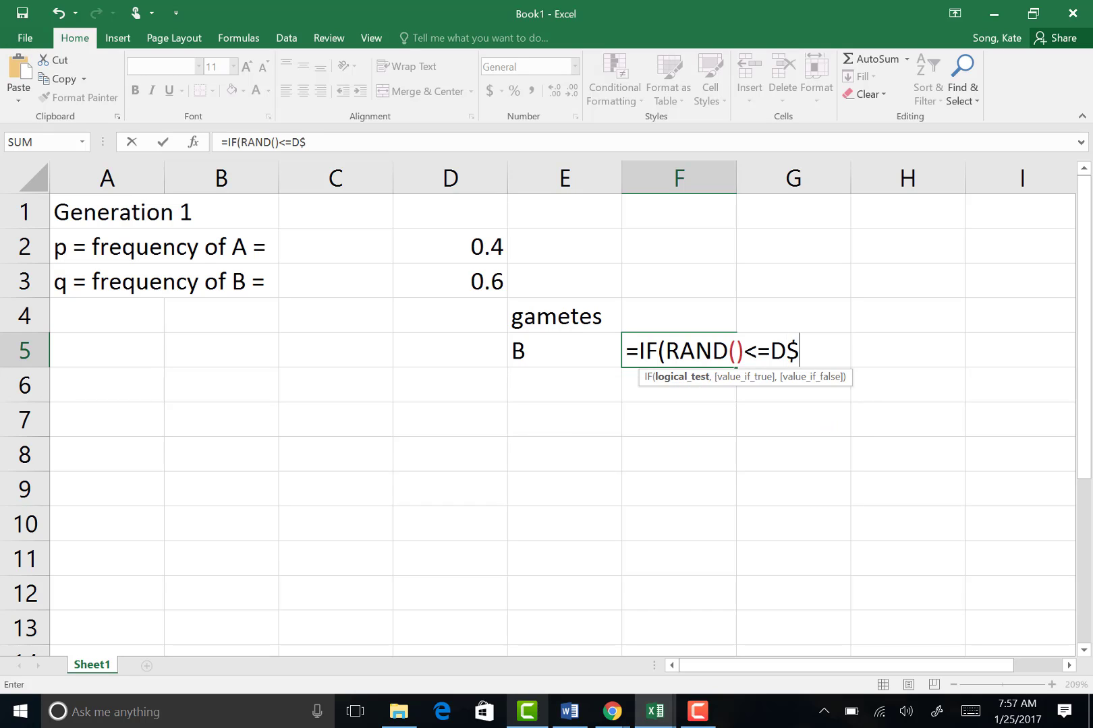
{"action": "type", "text": "2,\"A\""}
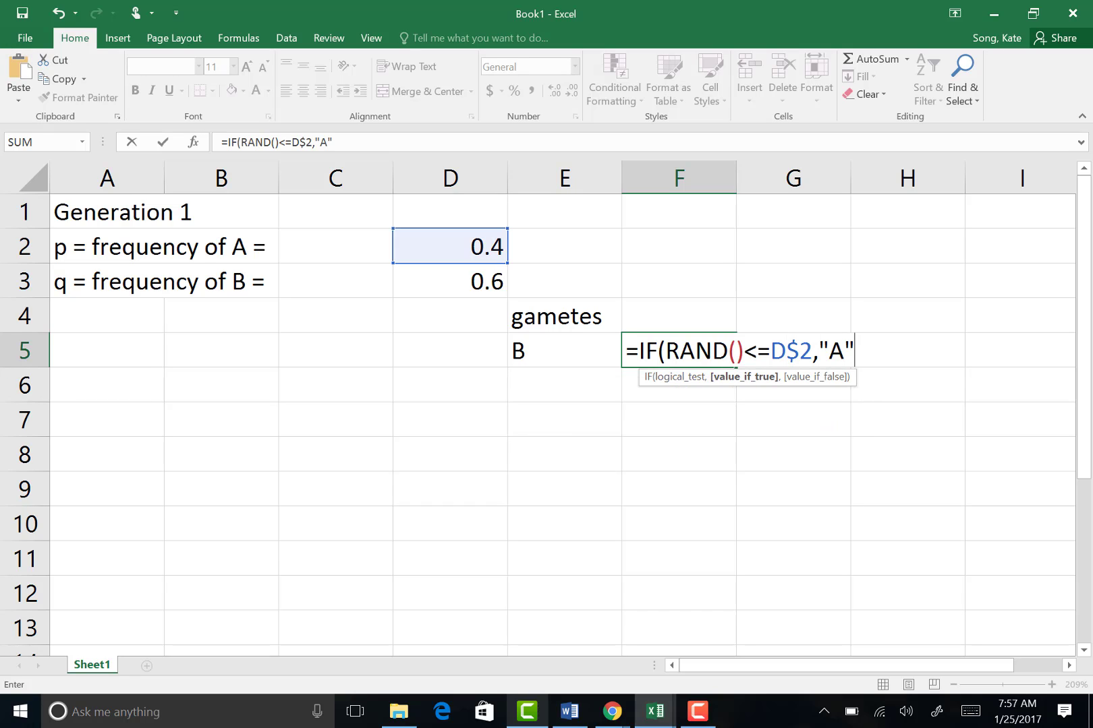
{"action": "type", "text": ",\""}
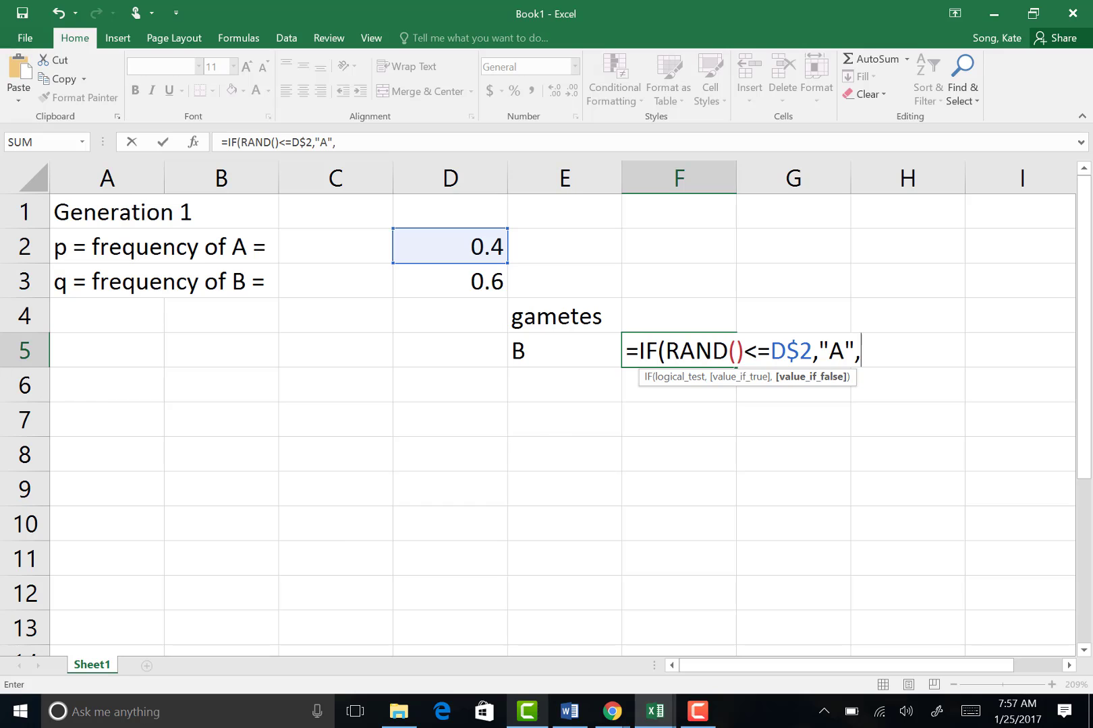
{"action": "type", "text": "B\""}
{"action": "key", "text": "Return"}
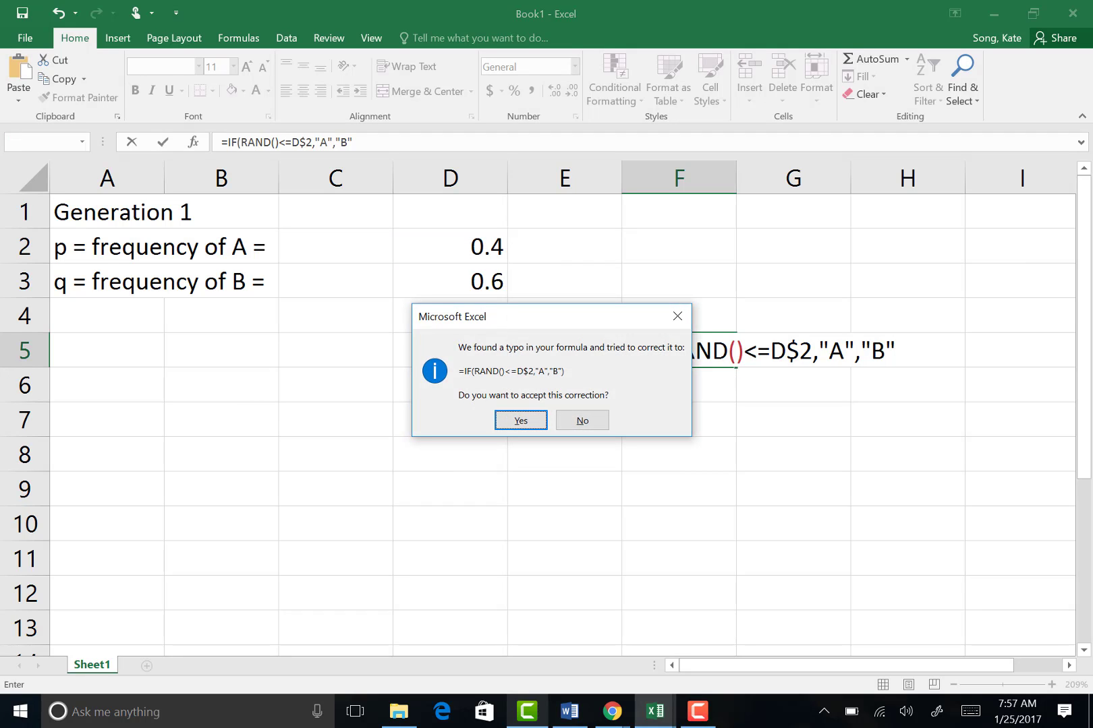
{"action": "key", "text": "Return"}
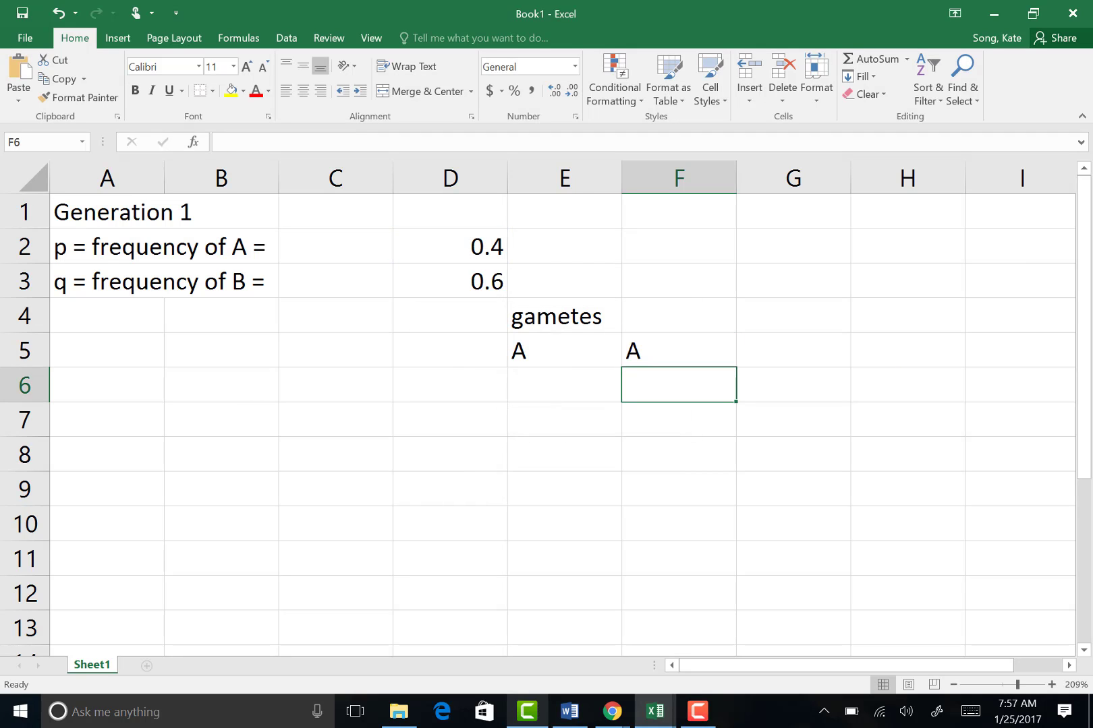
- Compare the E5 and F5 formulas and fill E5's formula across into F5
{"action": "left_click", "coordinate": [671, 348]}
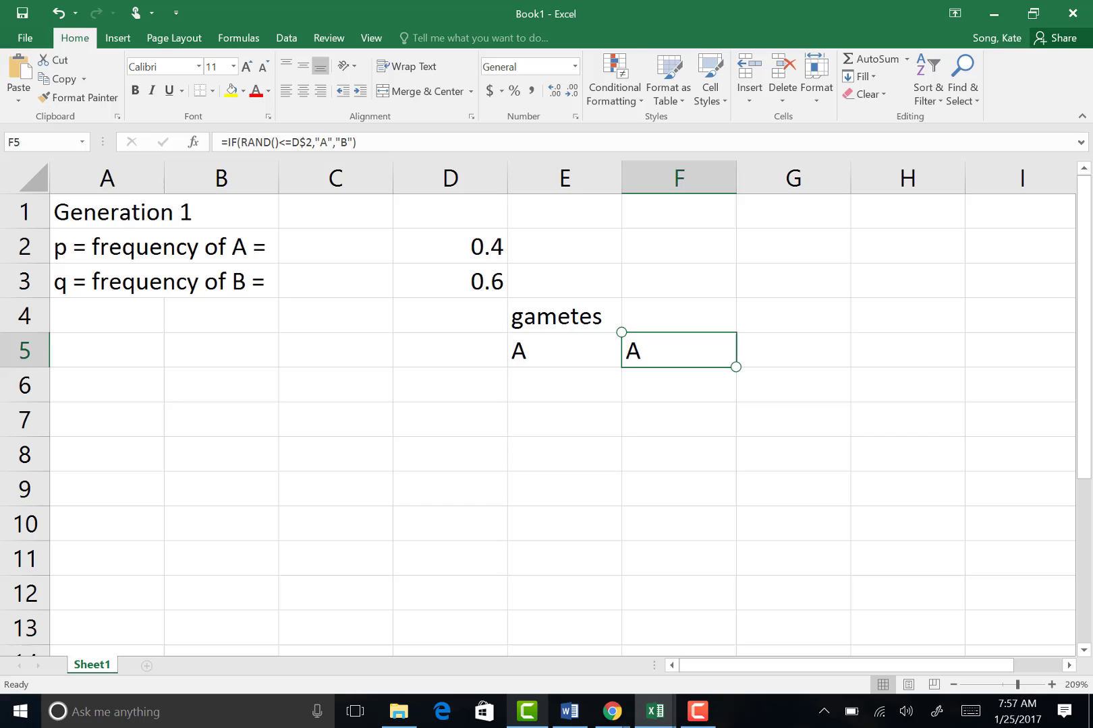
{"action": "left_click", "coordinate": [564, 350]}
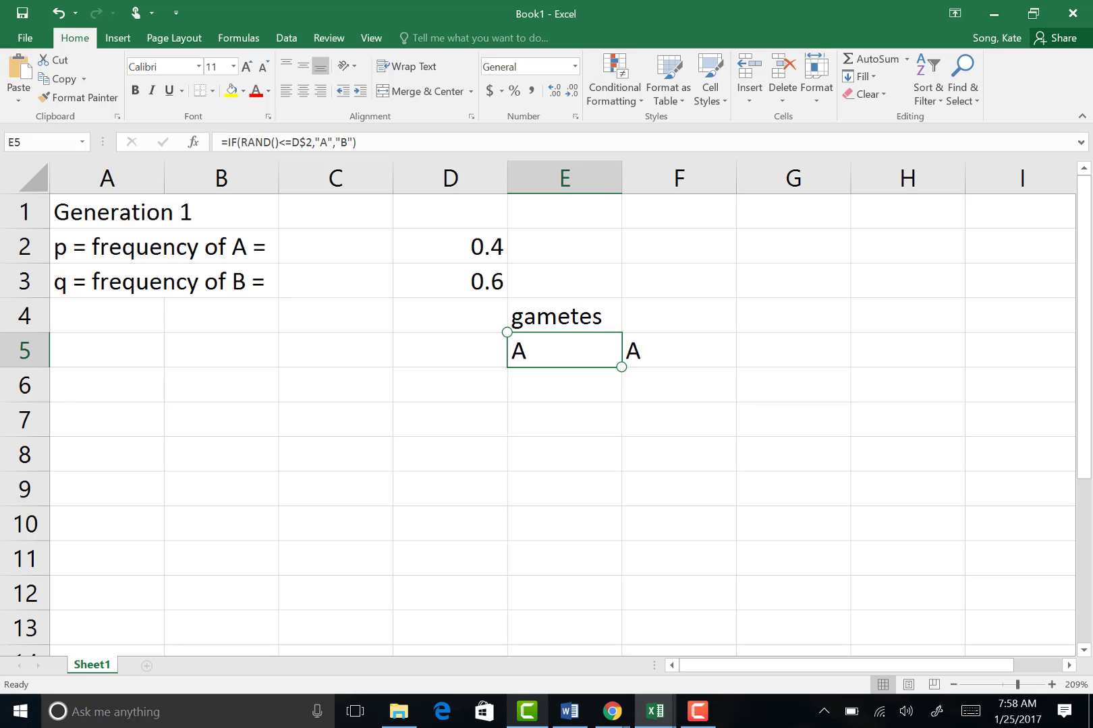
{"action": "left_click", "coordinate": [678, 350]}
{"action": "left_click", "coordinate": [564, 350]}
{"action": "left_click_drag", "start_coordinate": [622, 367], "coordinate": [678, 361]}
- Copy E5:F5 and paste the gamete formulas down through E5:F25
{"action": "key", "text": "ctrl+c"}
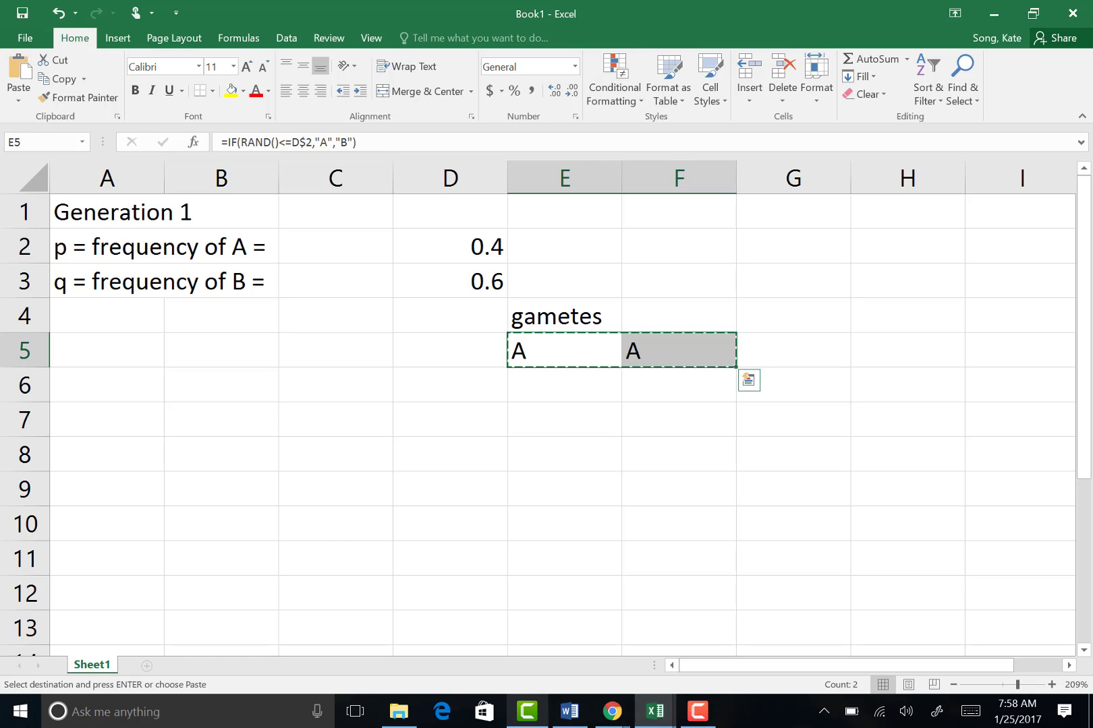
{"action": "left_click", "coordinate": [512, 364]}
{"action": "left_click", "coordinate": [512, 364]}
{"action": "left_click_drag", "start_coordinate": [736, 367], "coordinate": [736, 437]}
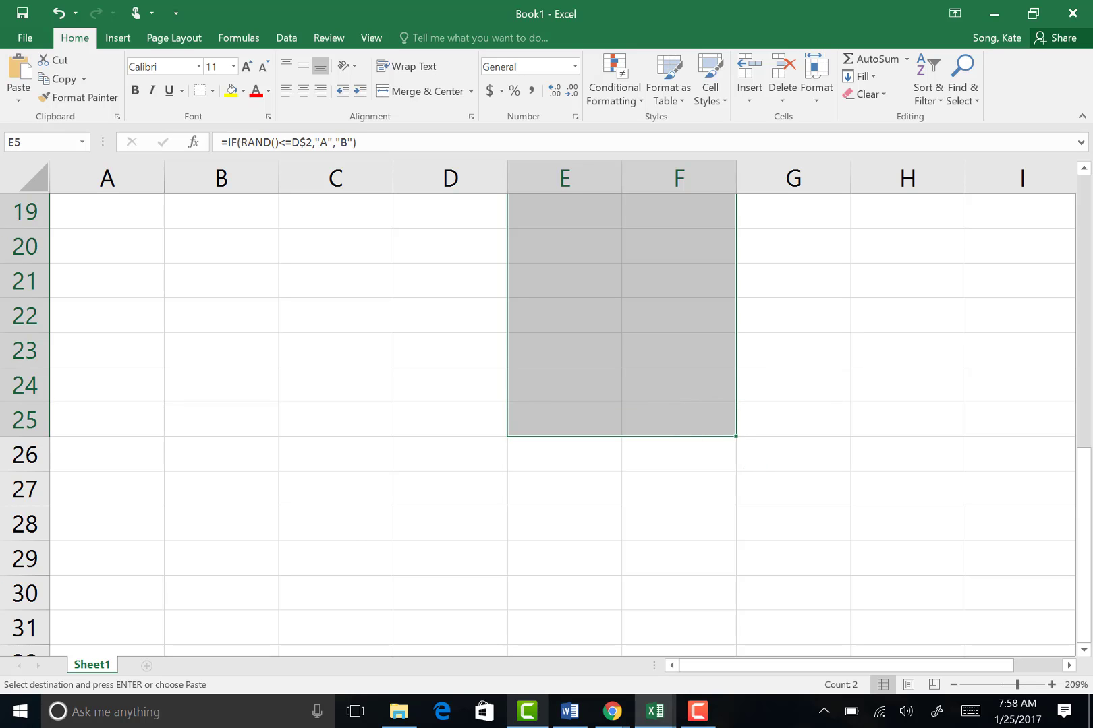
{"action": "key", "text": "ctrl+v"}
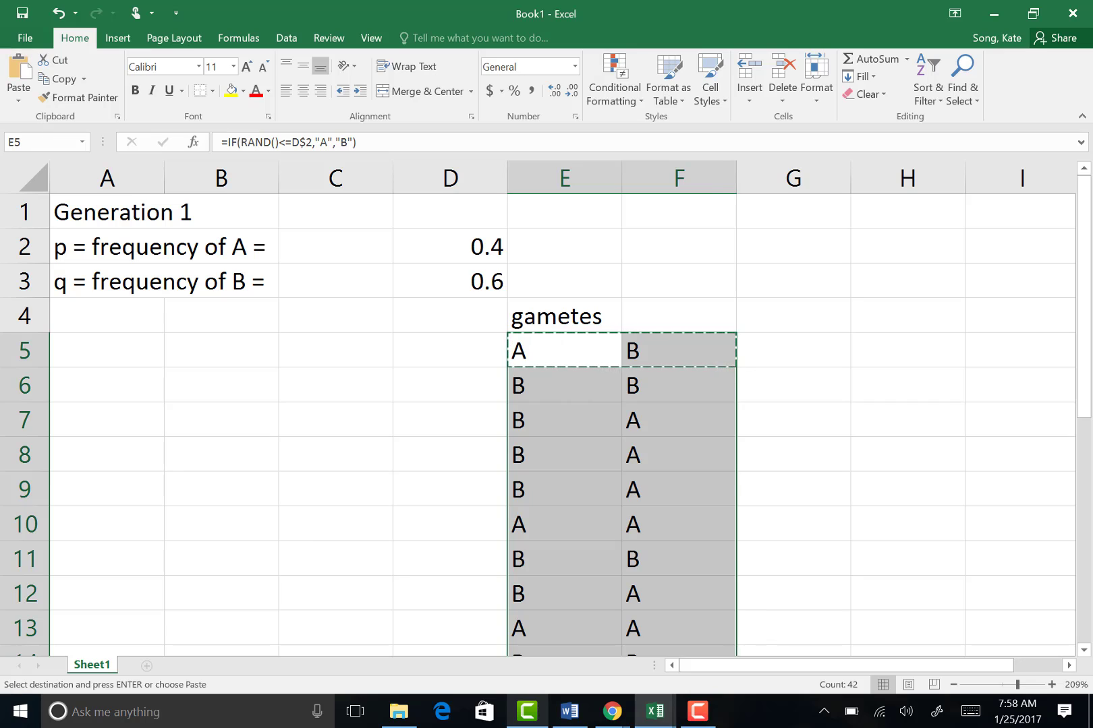
- Head G4 'zygote' and enter =CONCATENATE(E5,F5) in G5
{"action": "left_click", "coordinate": [793, 315]}
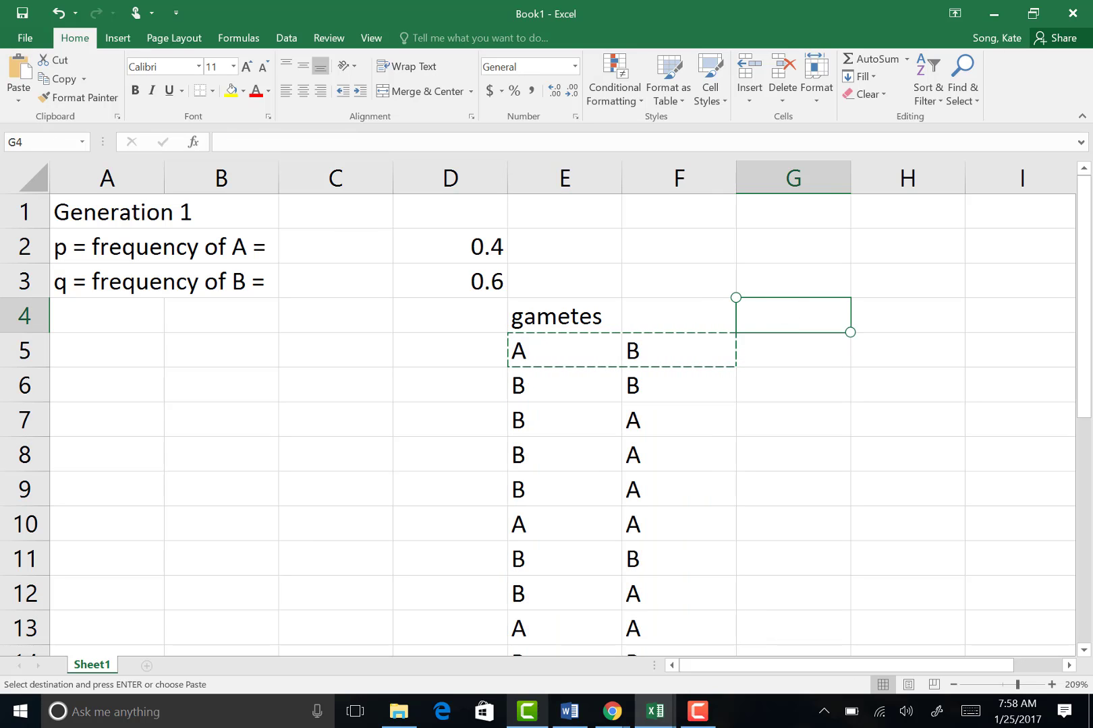
{"action": "type", "text": "zygo"}
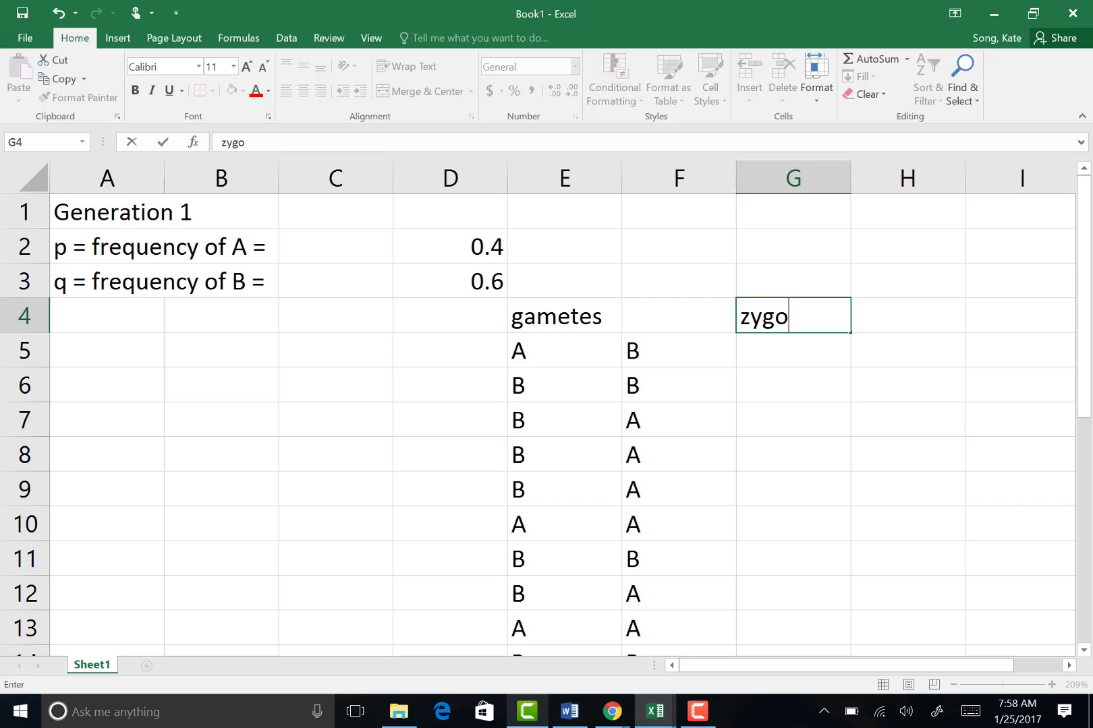
{"action": "type", "text": "te"}
{"action": "key", "text": "Return"}
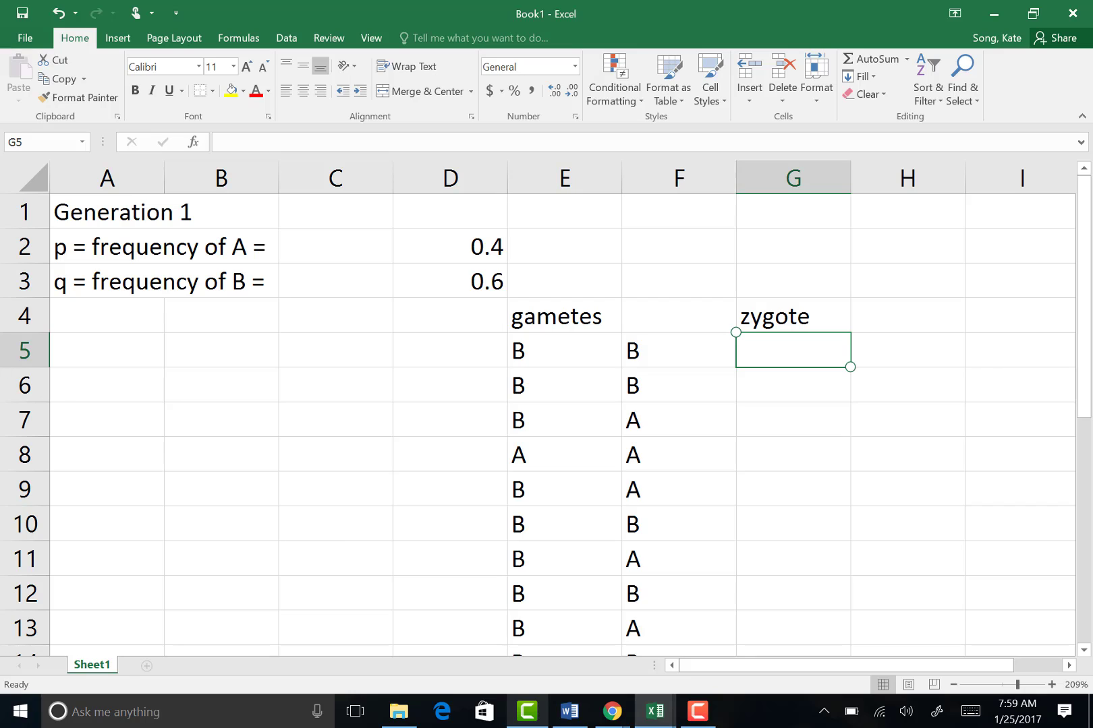
{"action": "type", "text": "="}
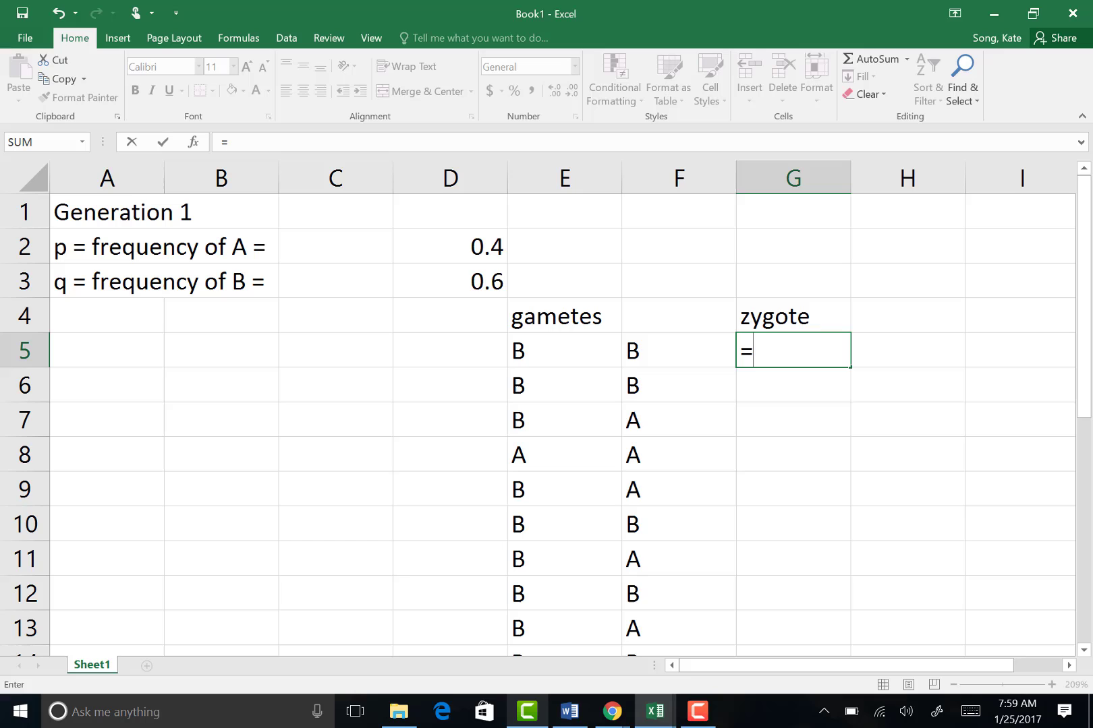
{"action": "type", "text": "CONCATENAT"}
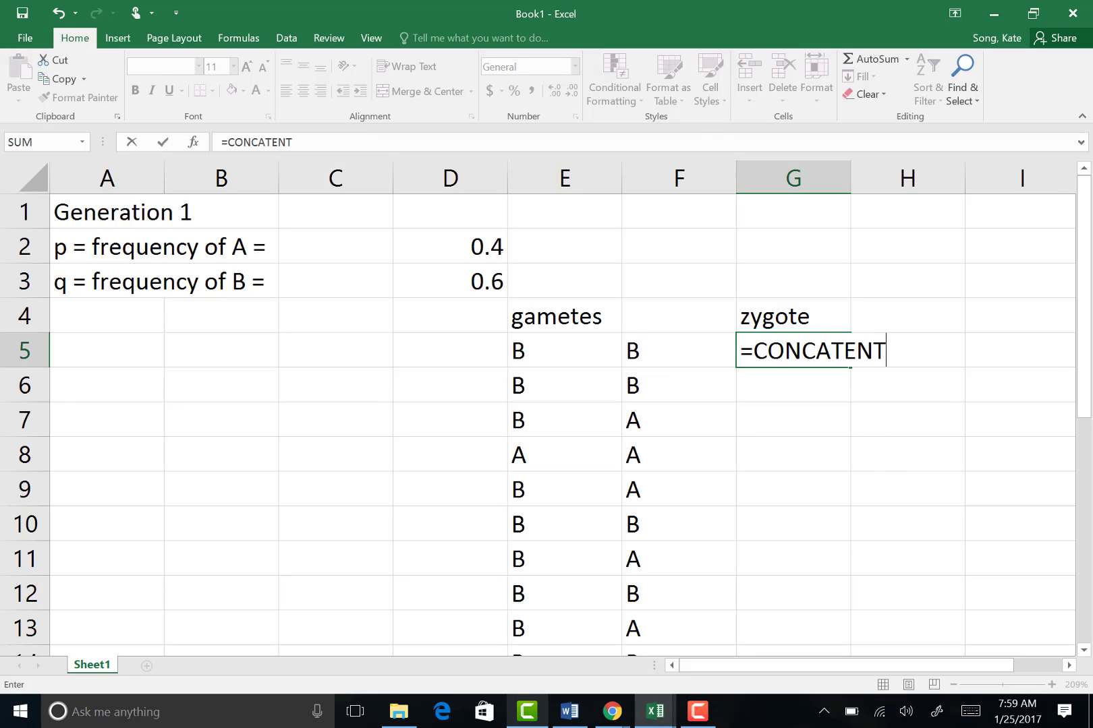
{"action": "type", "text": "E"}
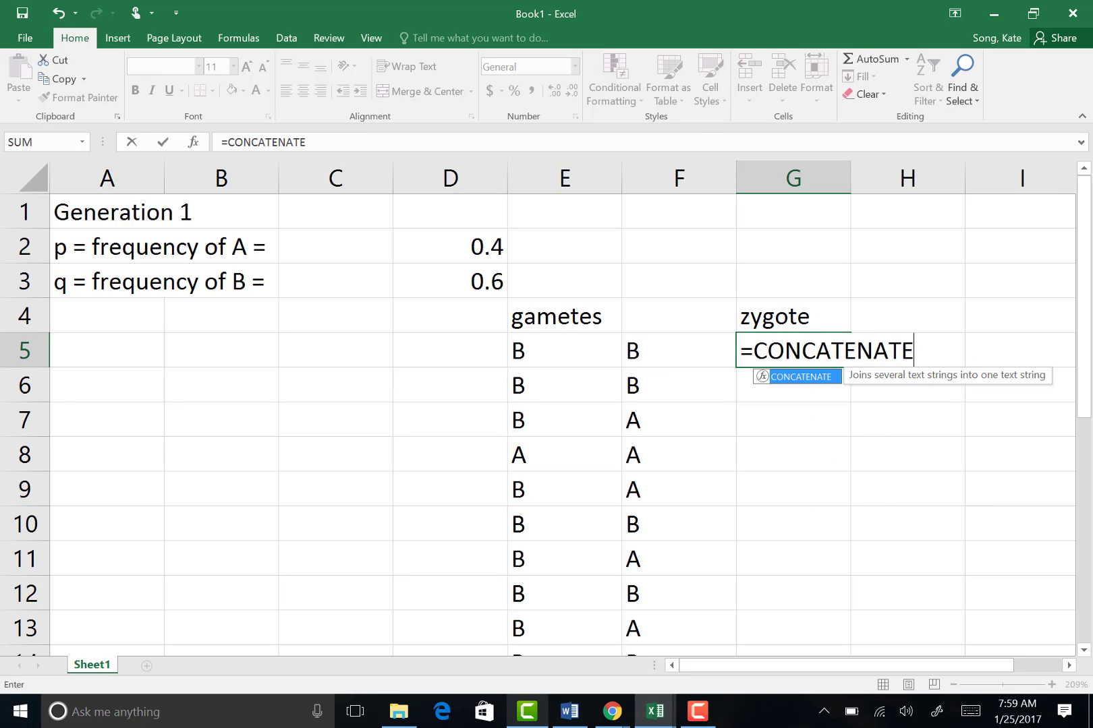
{"action": "type", "text": "(E"}
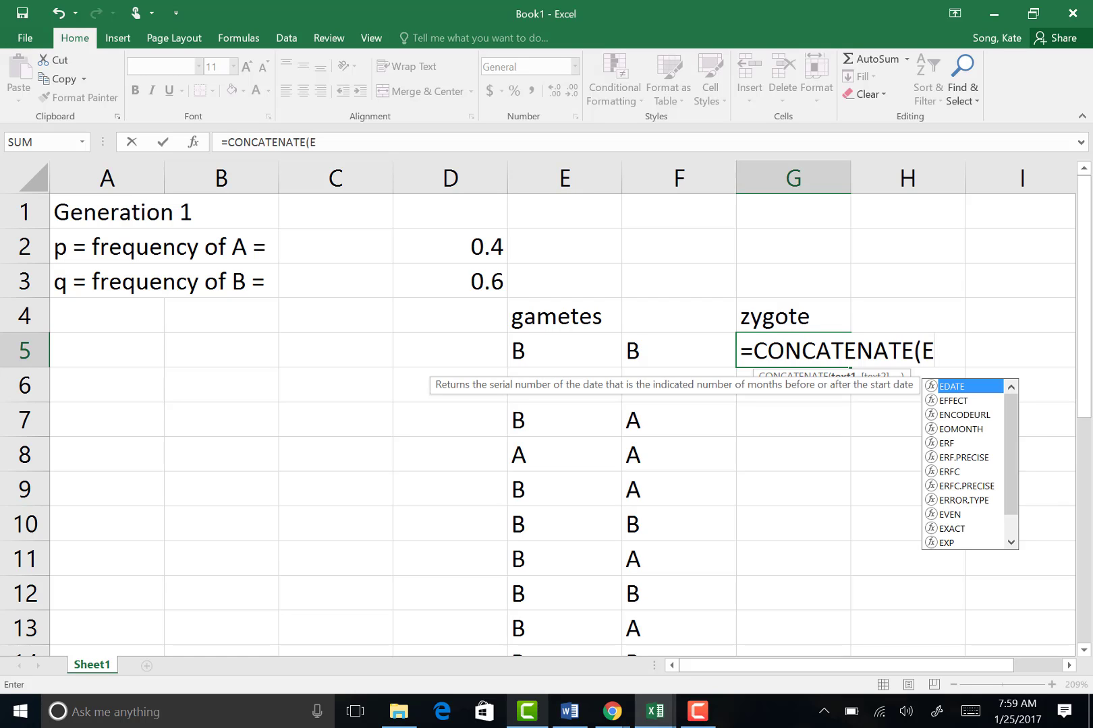
{"action": "type", "text": "5"}
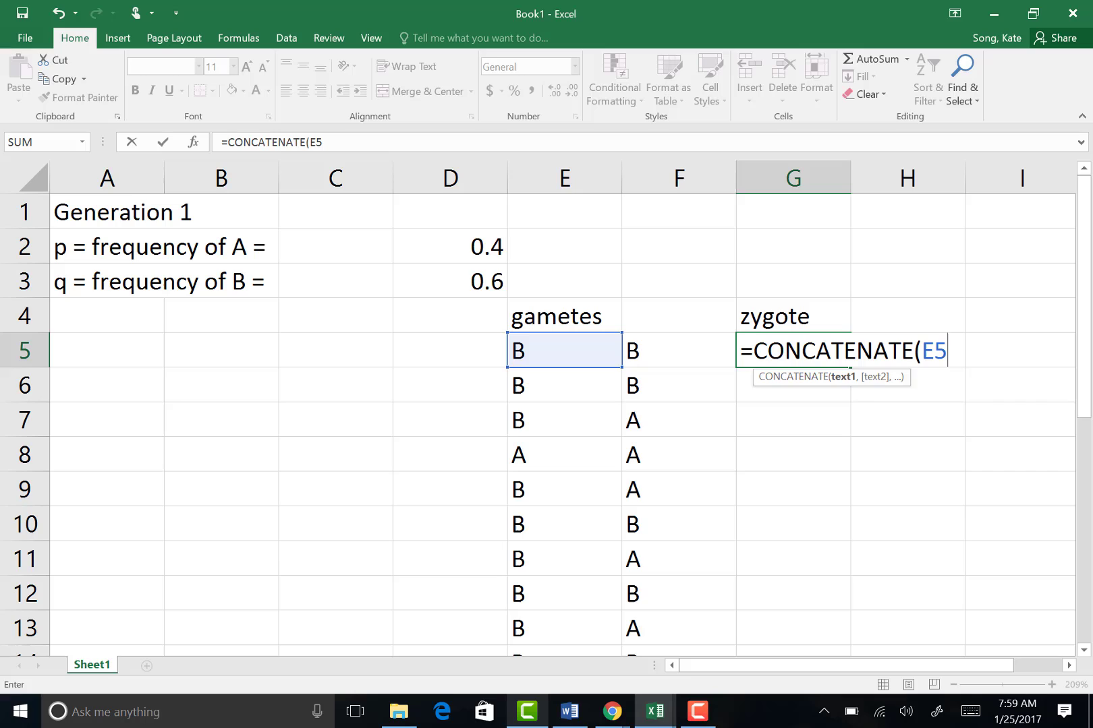
{"action": "type", "text": ",F5)"}
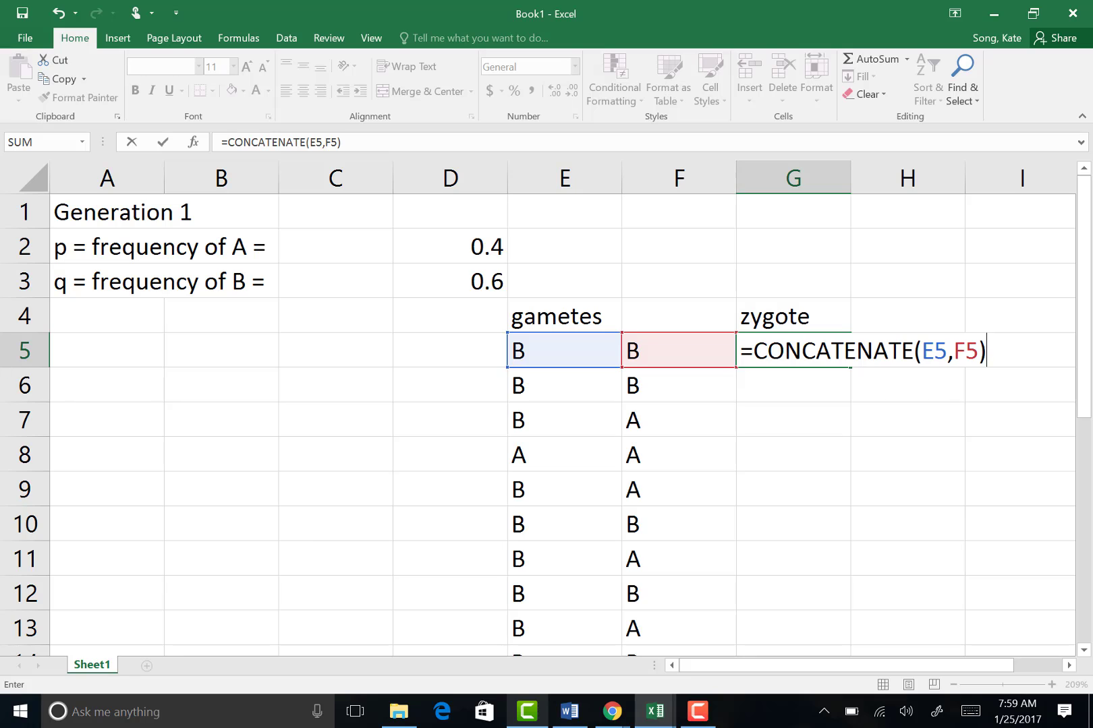
{"action": "key", "text": "Return"}
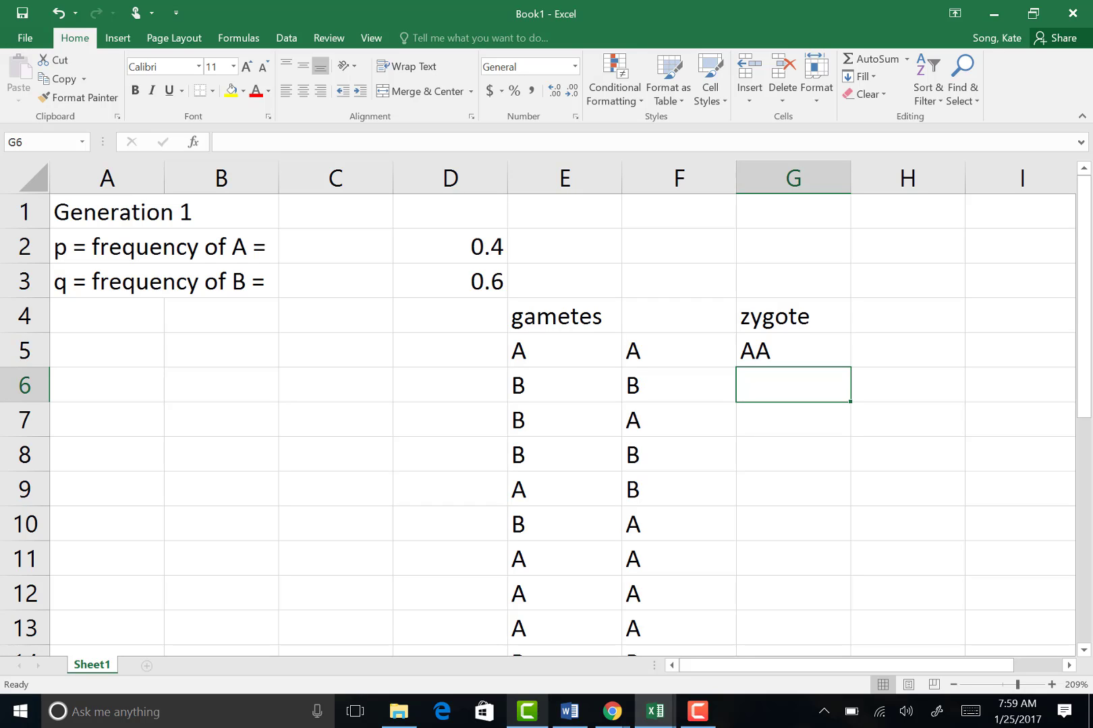
- Copy the G5 concatenation formula and paste it down through G25
{"action": "left_click", "coordinate": [793, 350]}
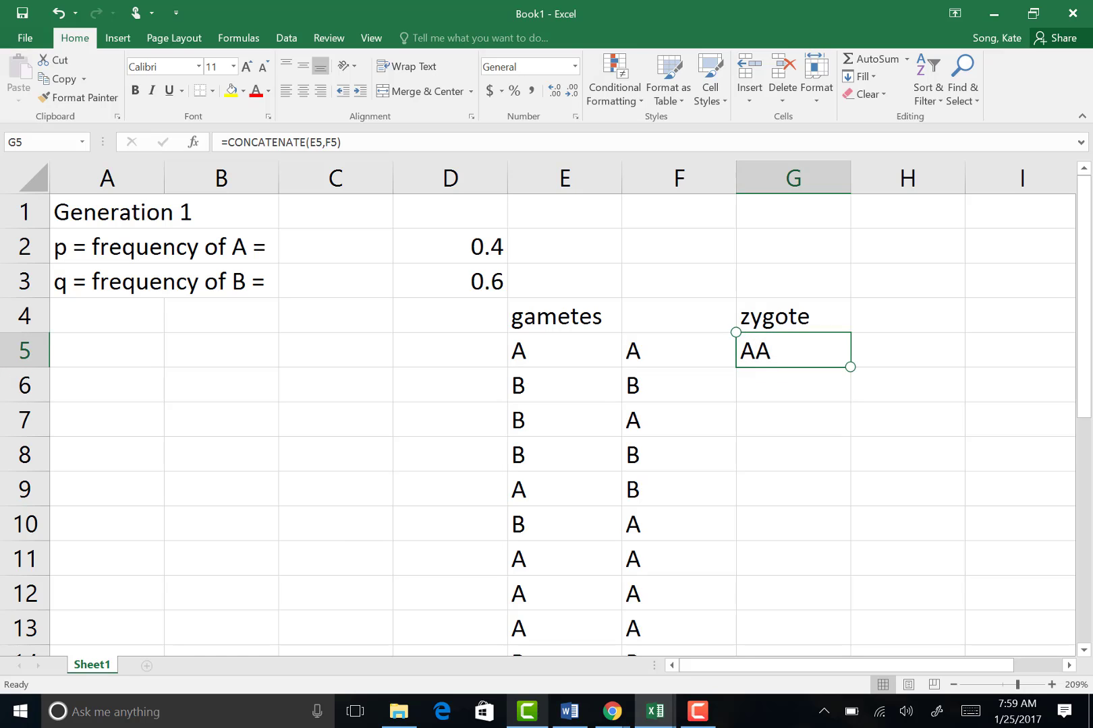
{"action": "key", "text": "ctrl+c"}
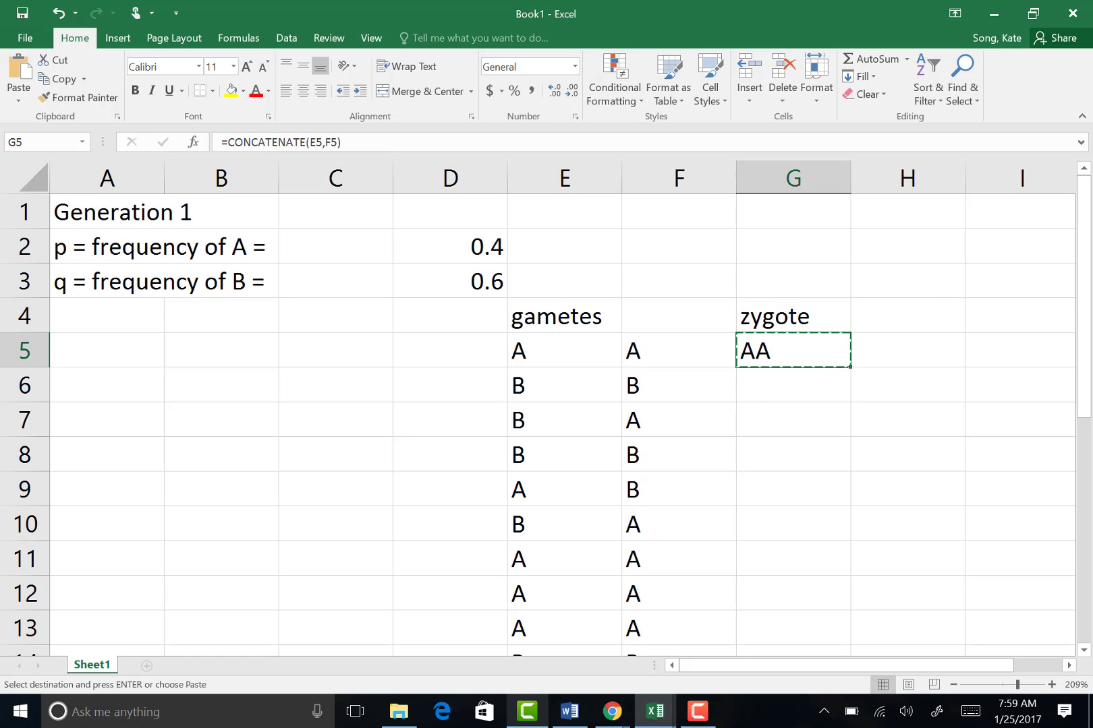
{"action": "left_click", "coordinate": [796, 351]}
{"action": "left_click_drag", "start_coordinate": [850, 366], "coordinate": [817, 561]}
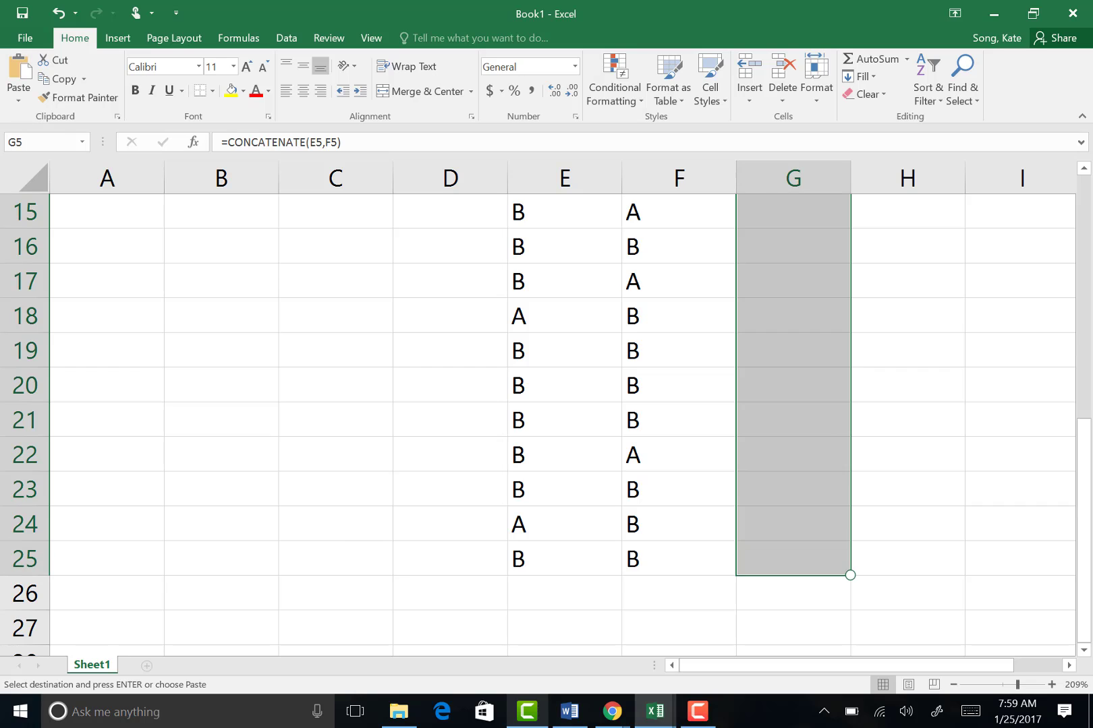
{"action": "scroll", "coordinate": [539, 404], "scroll_direction": "up", "scroll_amount": 5}
{"action": "key", "text": "ctrl+v"}
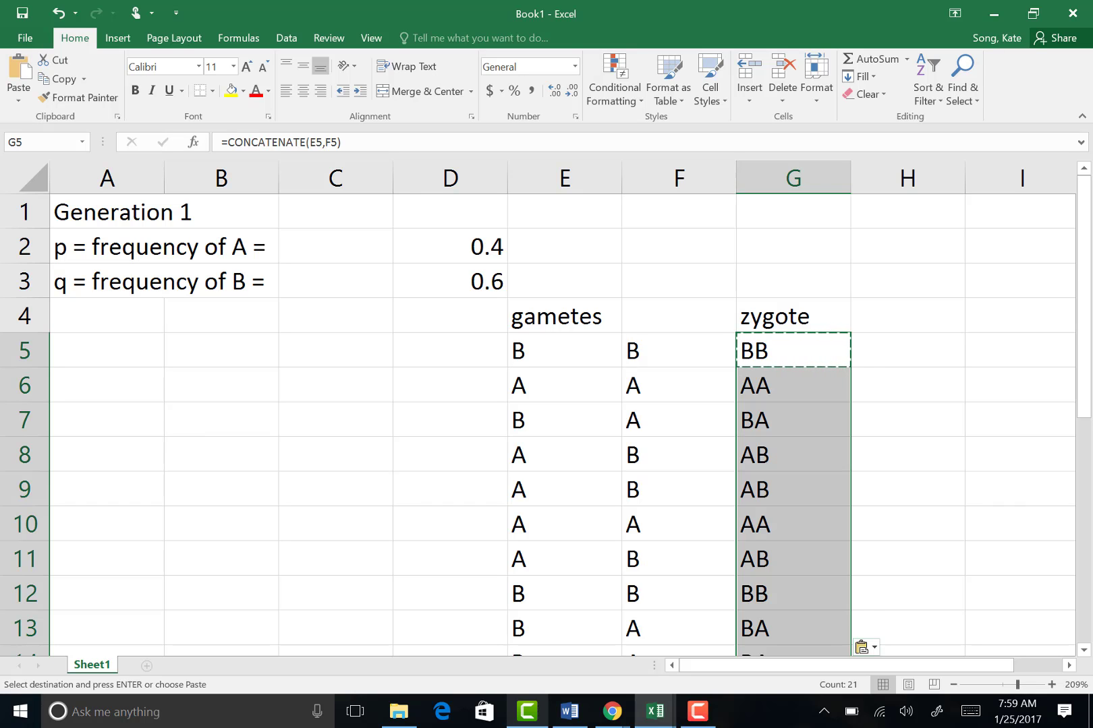
{"action": "scroll", "coordinate": [539, 405], "scroll_direction": "right", "scroll_amount": 1}
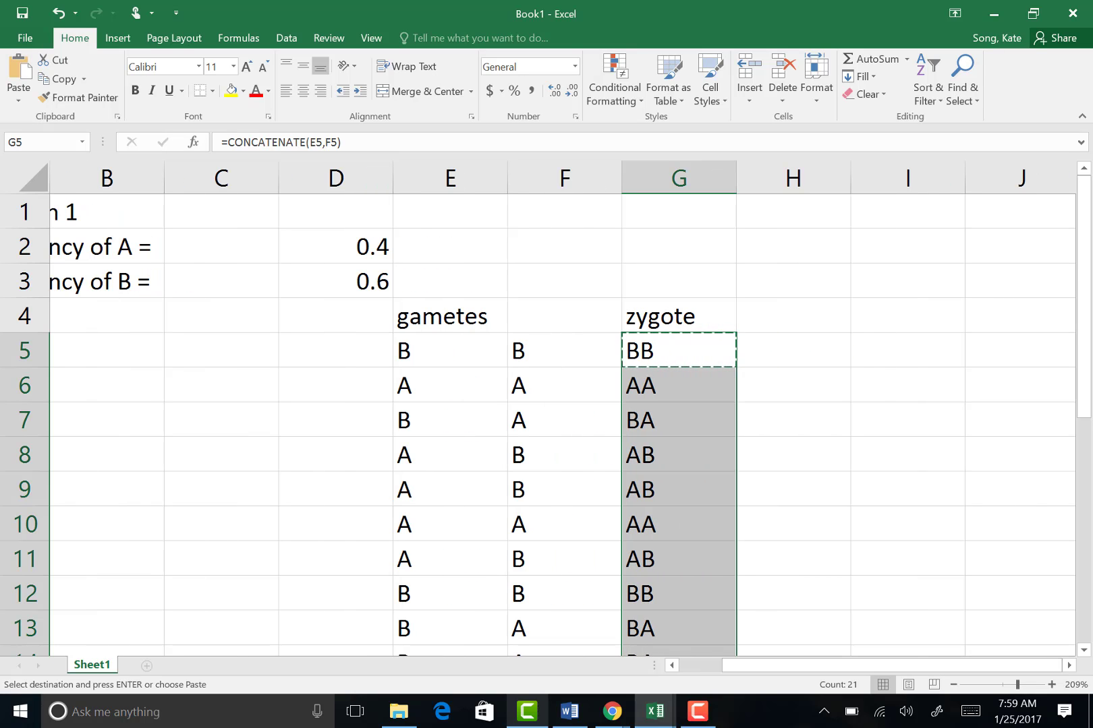
{"action": "left_click", "coordinate": [793, 316]}
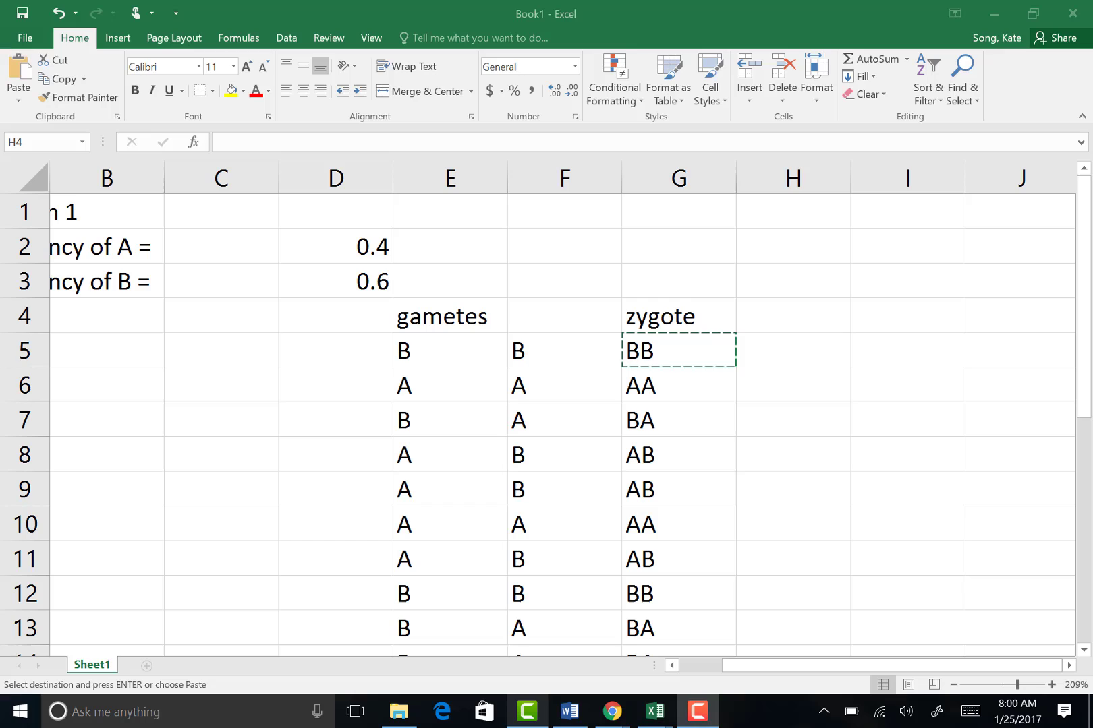
- Type the heading 'number of each genotype' in H3
{"action": "left_click", "coordinate": [793, 280]}
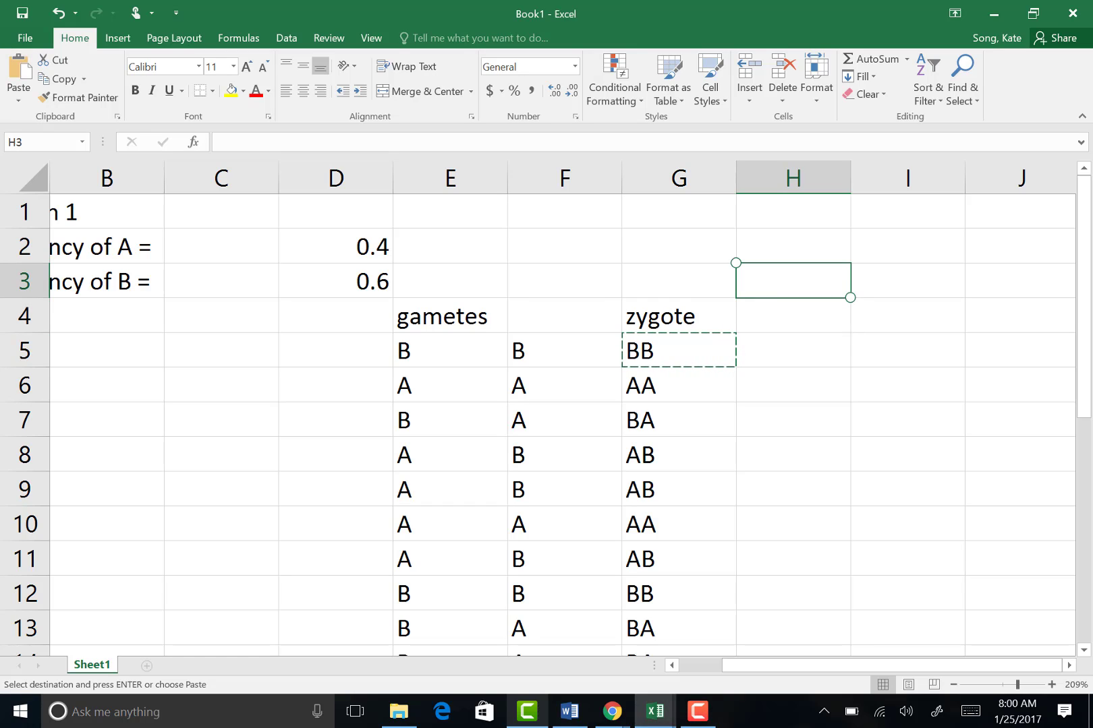
{"action": "type", "text": "NUMB"}
{"action": "key", "text": "BackSpace"}
{"action": "key", "text": "BackSpace"}
{"action": "key", "text": "BackSpace"}
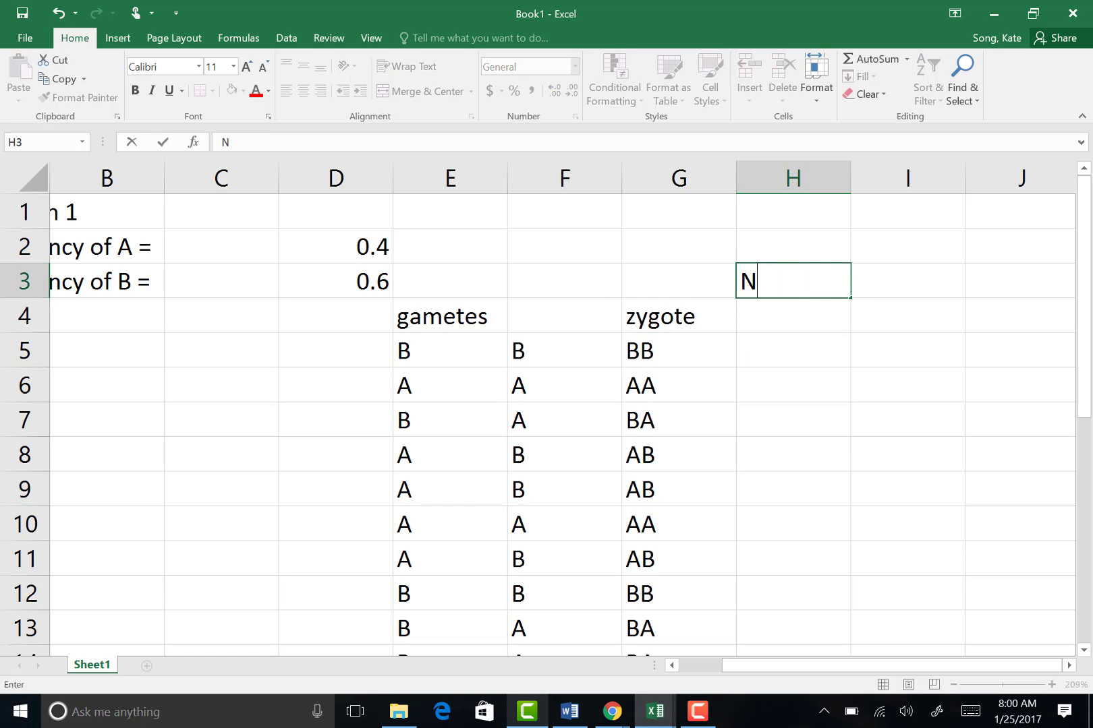
{"action": "key", "text": "BackSpace"}
{"action": "type", "text": "numbe"}
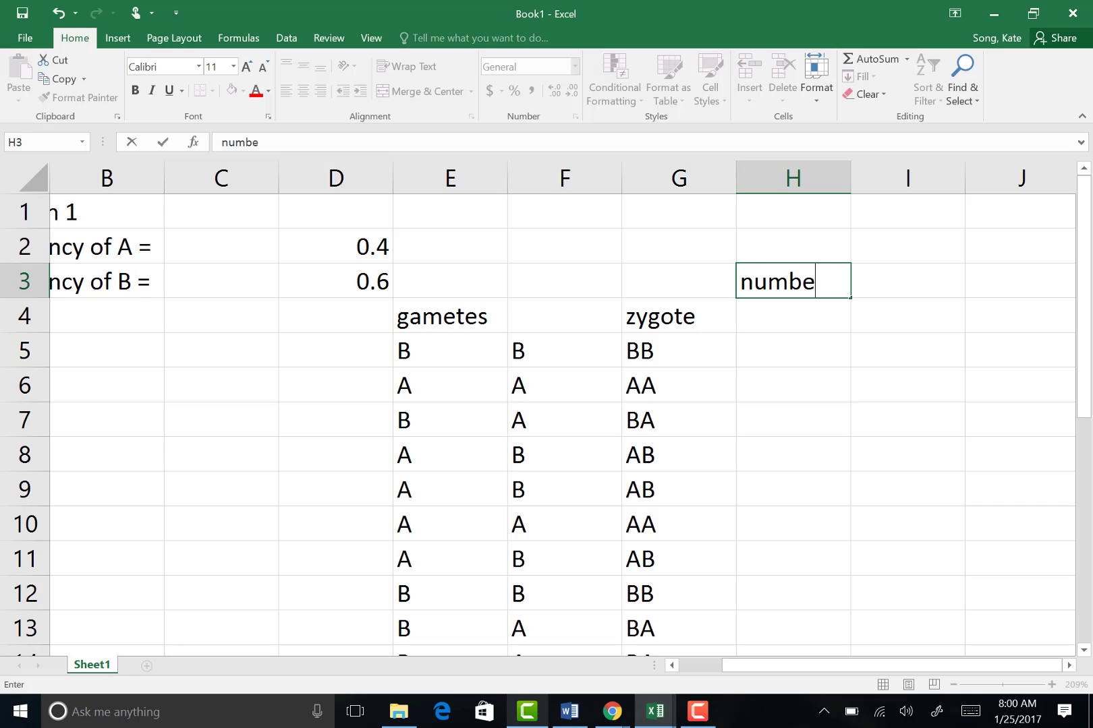
{"action": "type", "text": "r of each gen"}
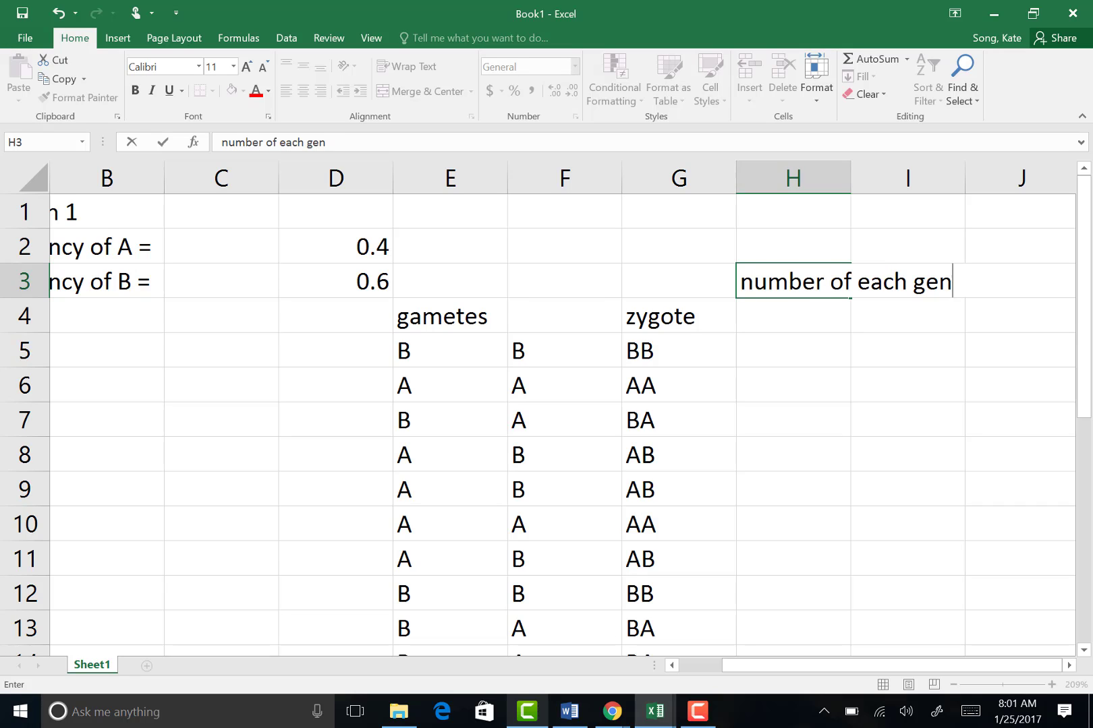
{"action": "type", "text": "otype"}
{"action": "key", "text": "Return"}
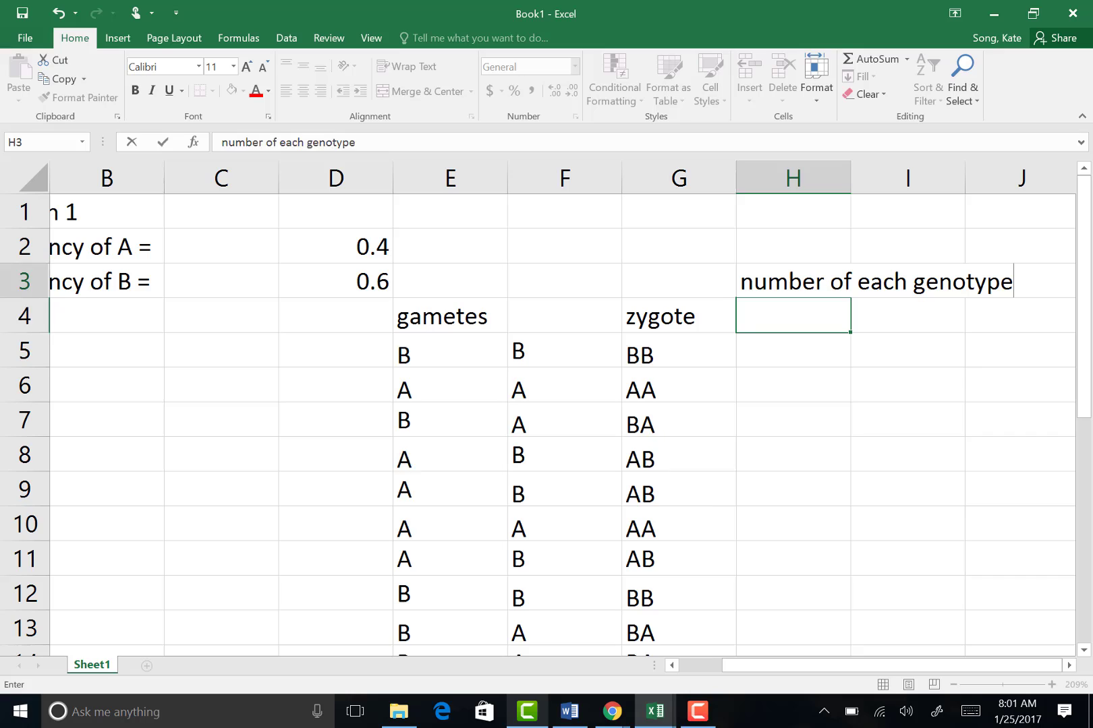
- Label H4, I4 and J4 as AA, AB and BB
{"action": "type", "text": "AA"}
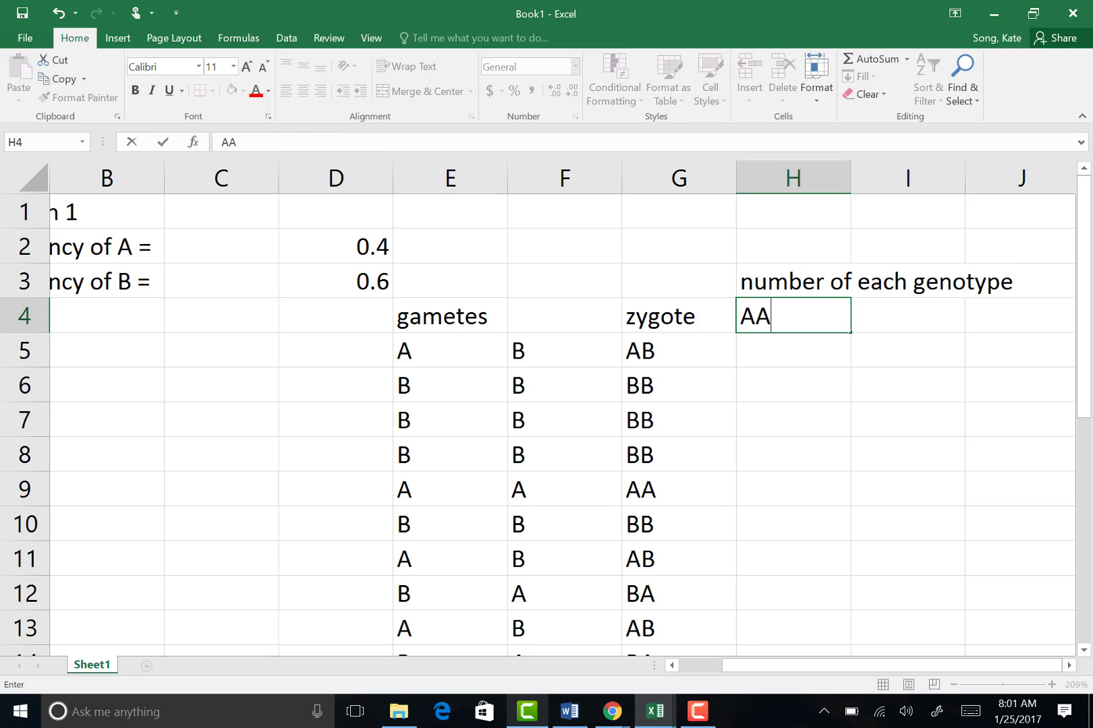
{"action": "key", "text": "Tab"}
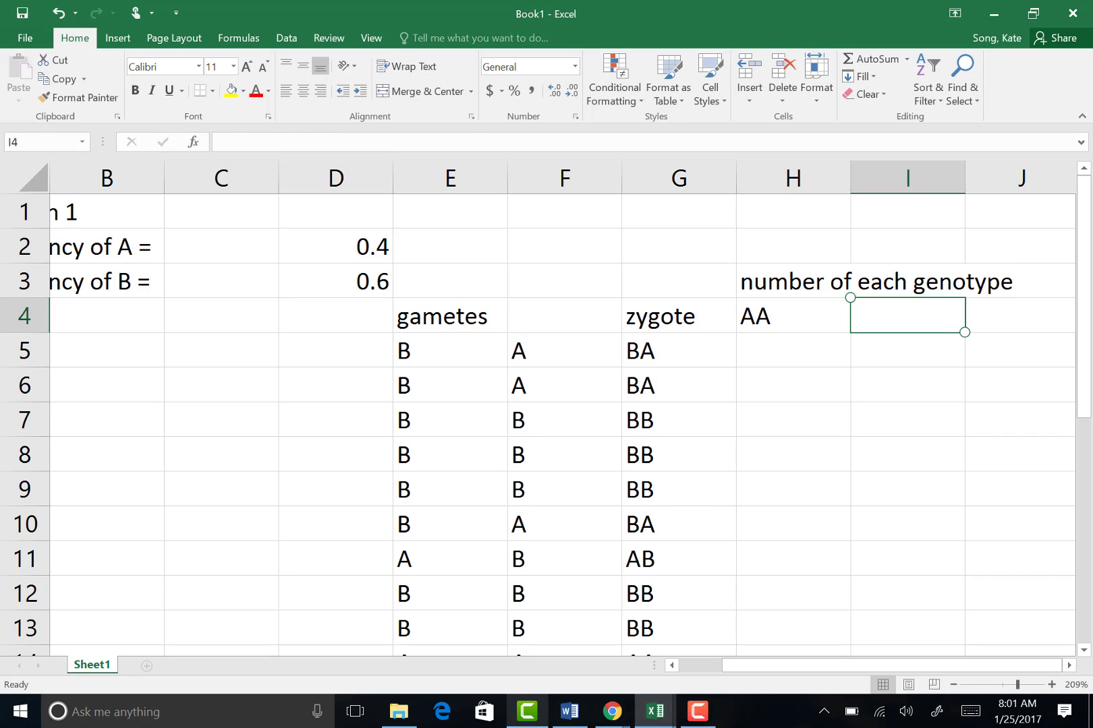
{"action": "type", "text": "AB"}
{"action": "key", "text": "Tab"}
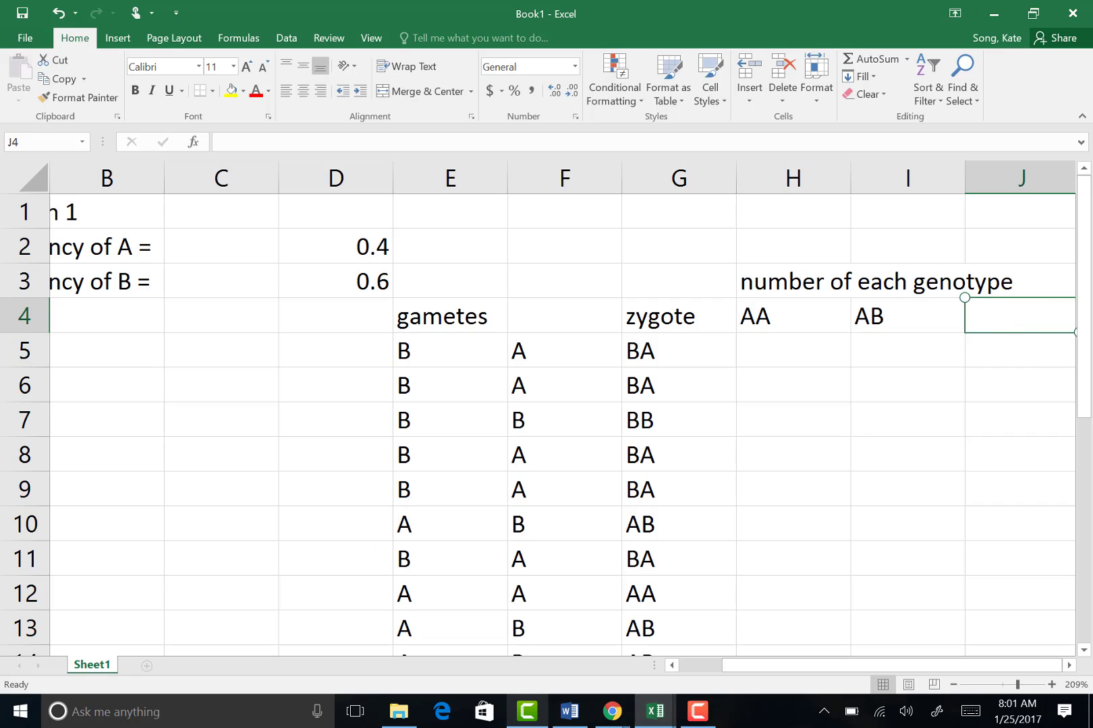
{"action": "type", "text": "BB"}
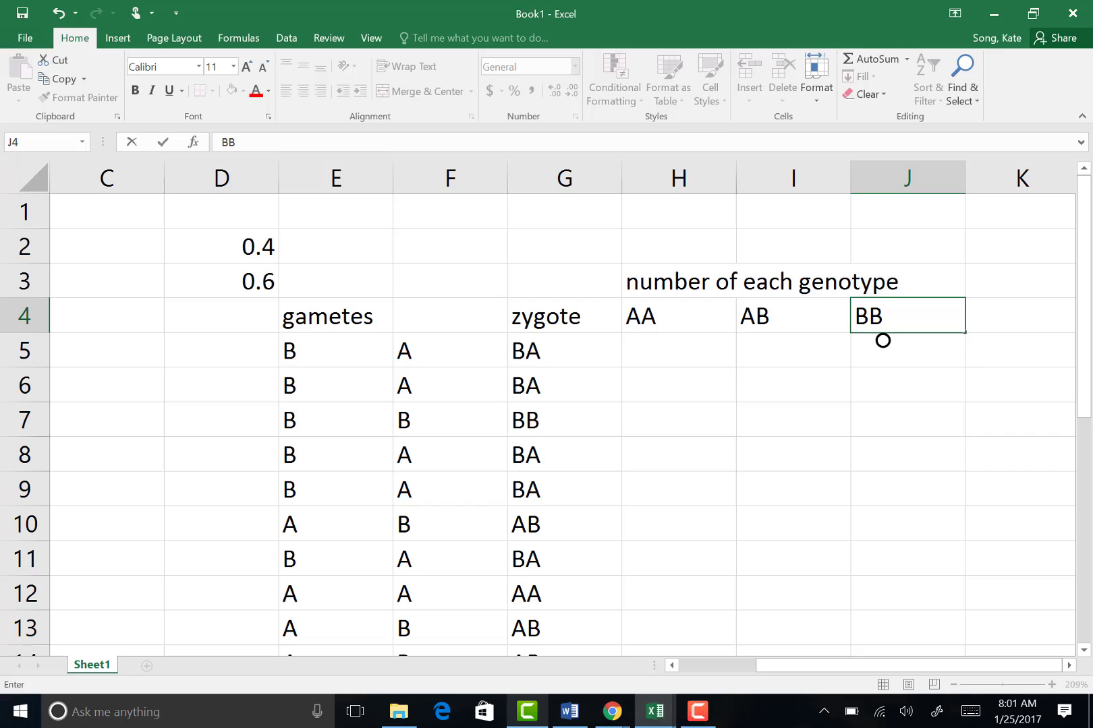
{"action": "left_click", "coordinate": [675, 356]}
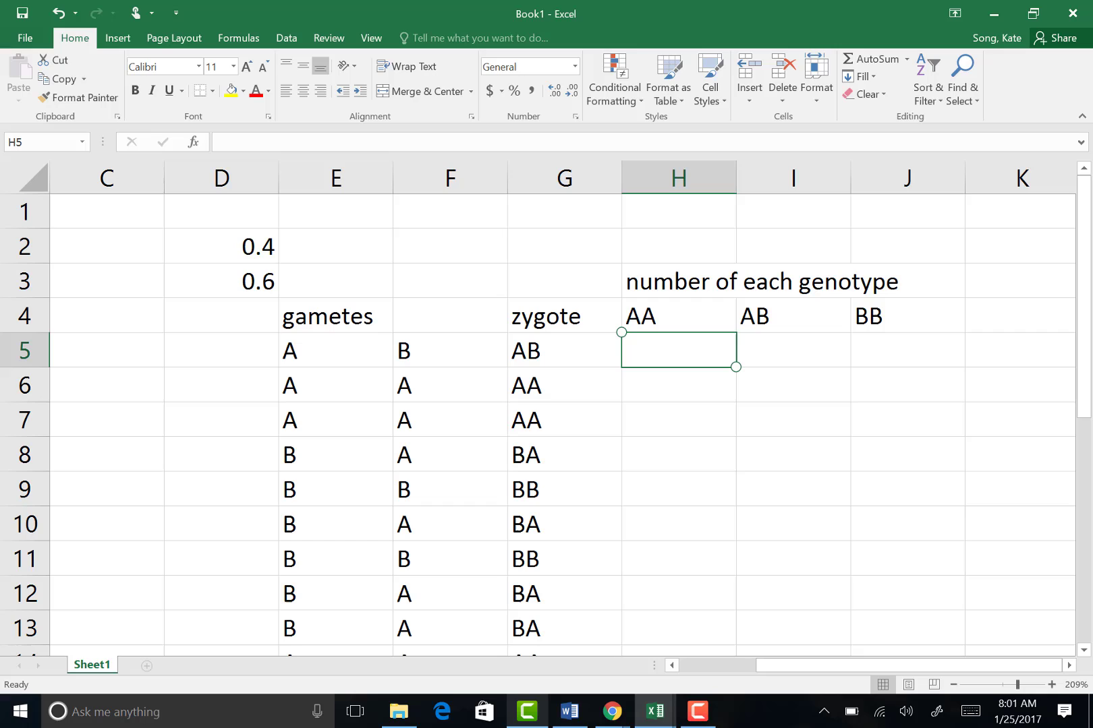
- Enter =IF(G5="AA",1,0) in H5 to flag AA zygotes
{"action": "type", "text": "="}
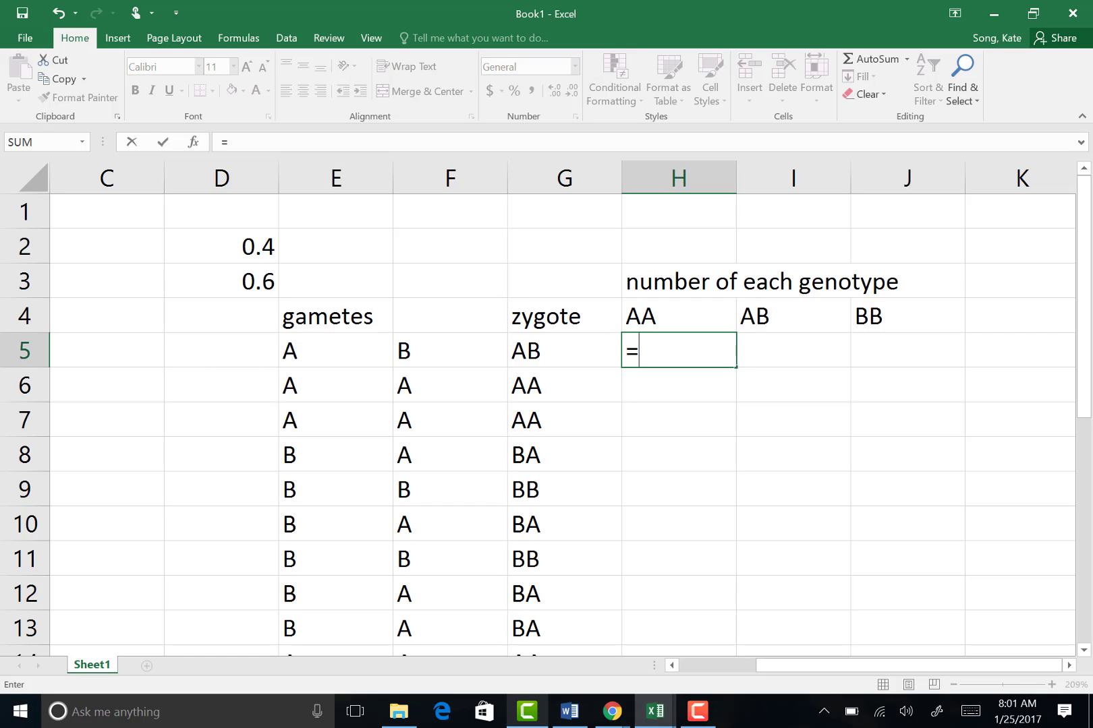
{"action": "type", "text": "IF("}
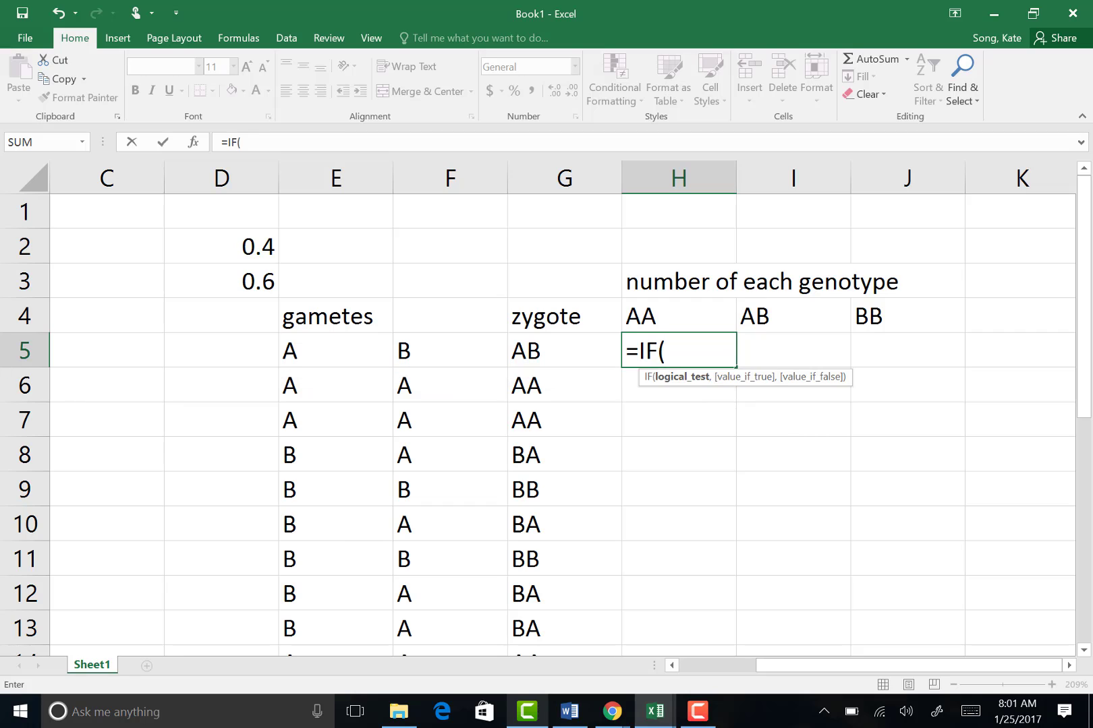
{"action": "type", "text": "G5"}
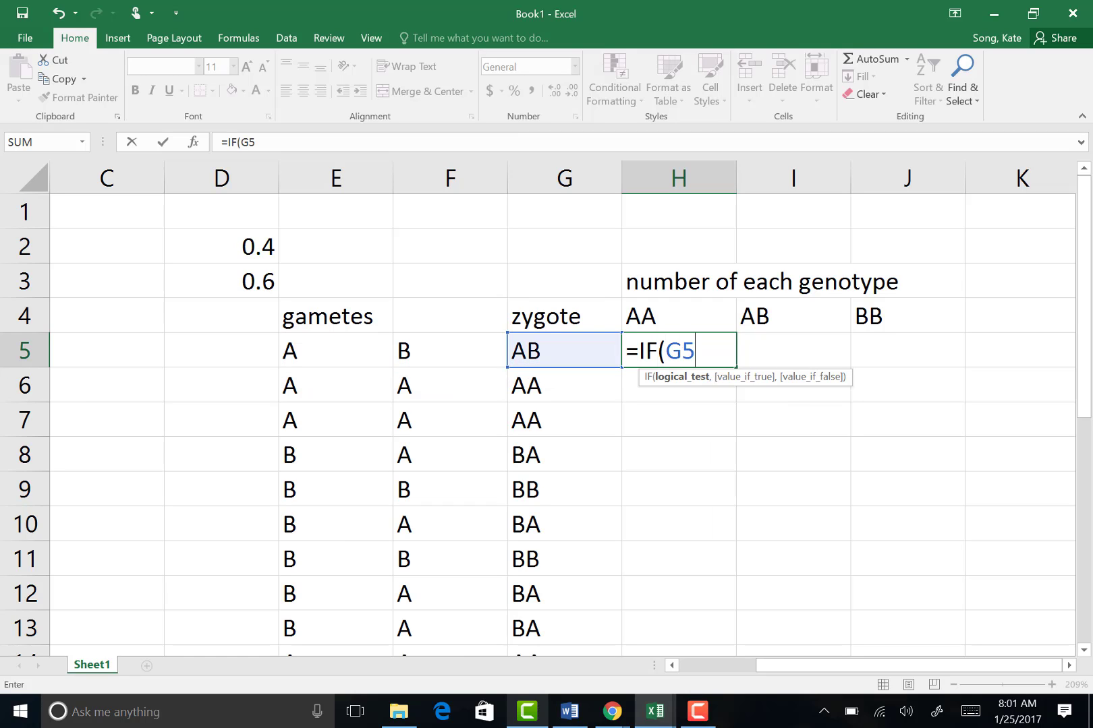
{"action": "type", "text": "=\"AA\""}
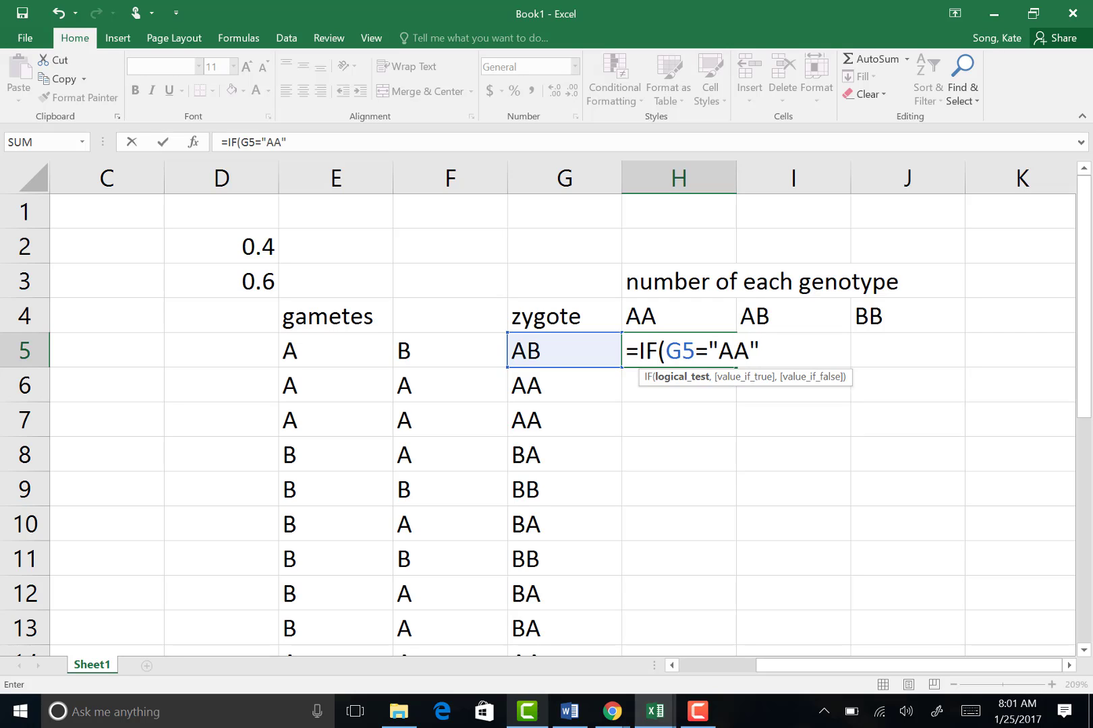
{"action": "type", "text": ","}
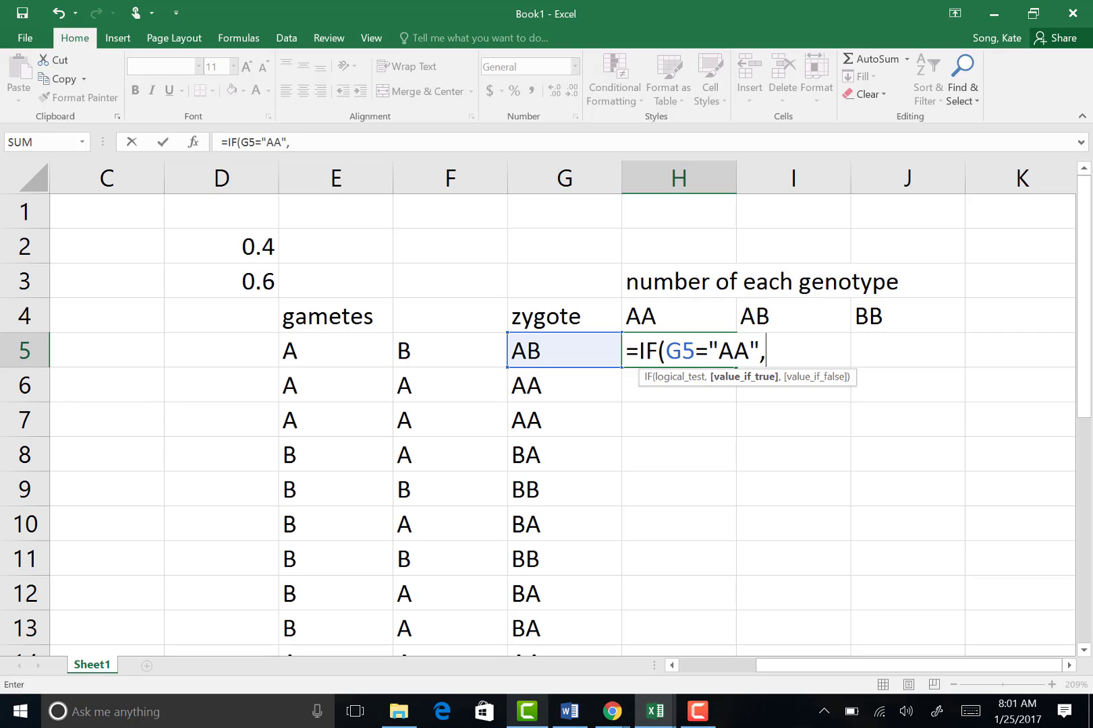
{"action": "type", "text": "1,0"}
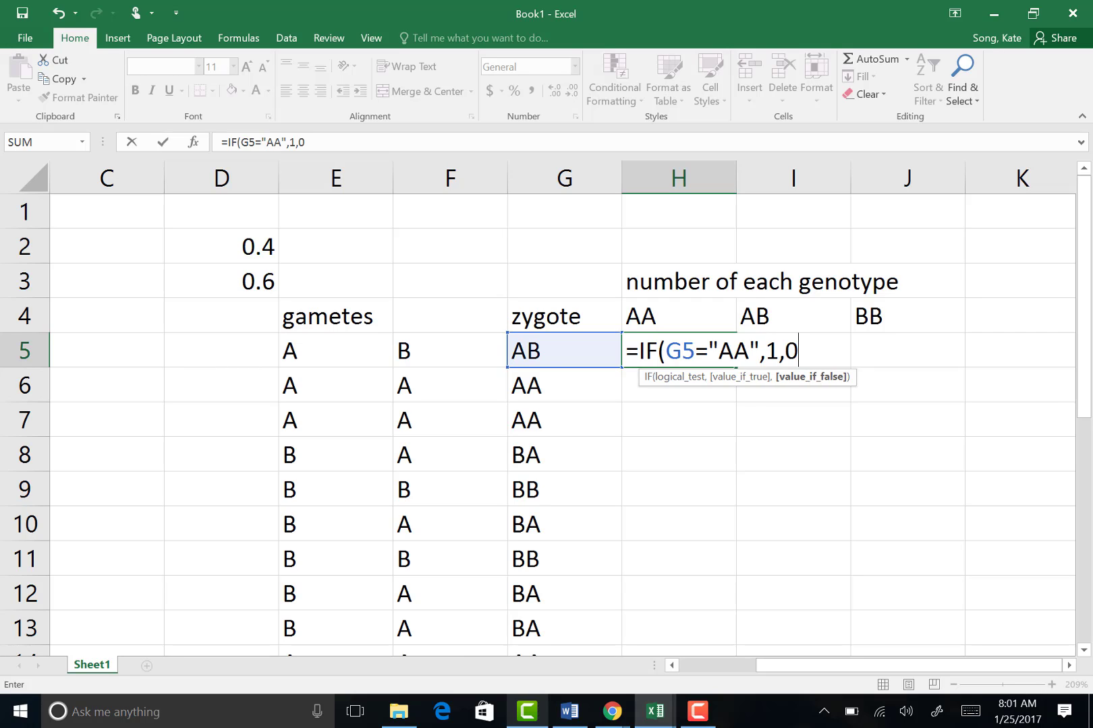
{"action": "type", "text": ")"}
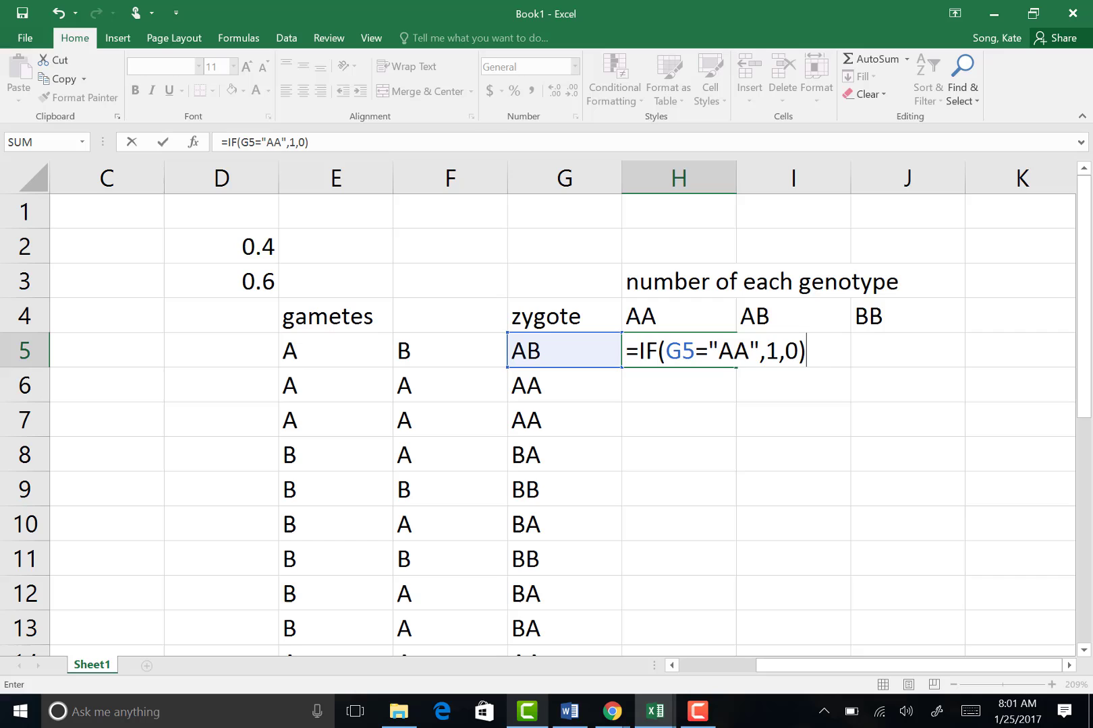
{"action": "key", "text": "Return"}
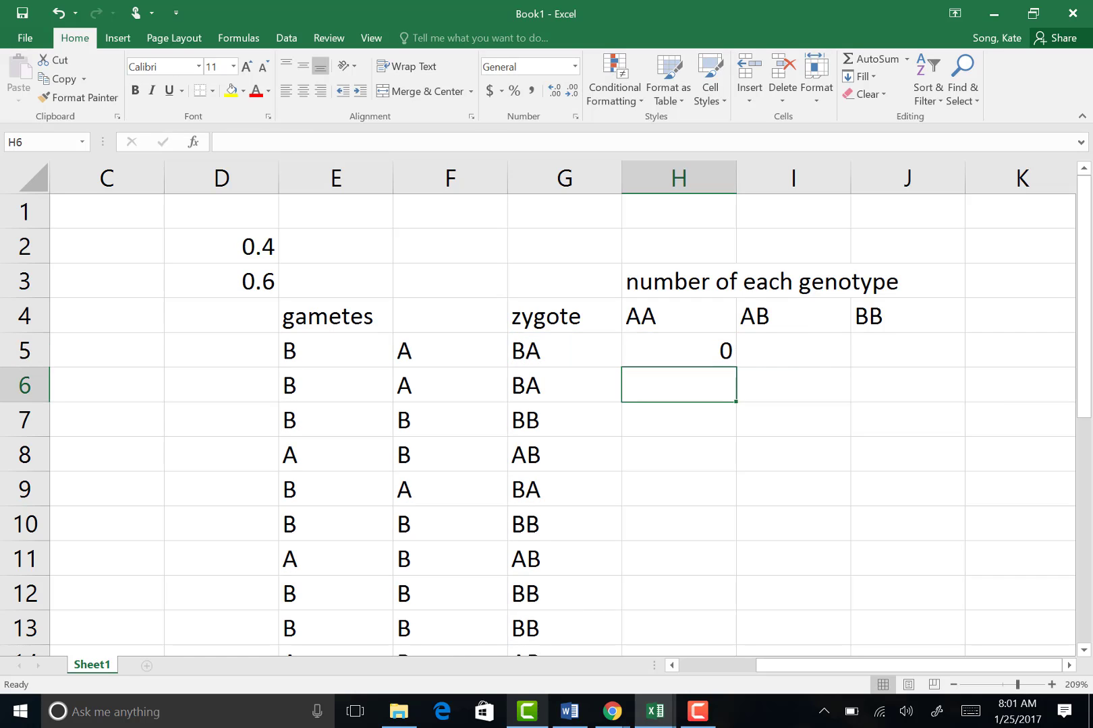
{"action": "left_click", "coordinate": [678, 350]}
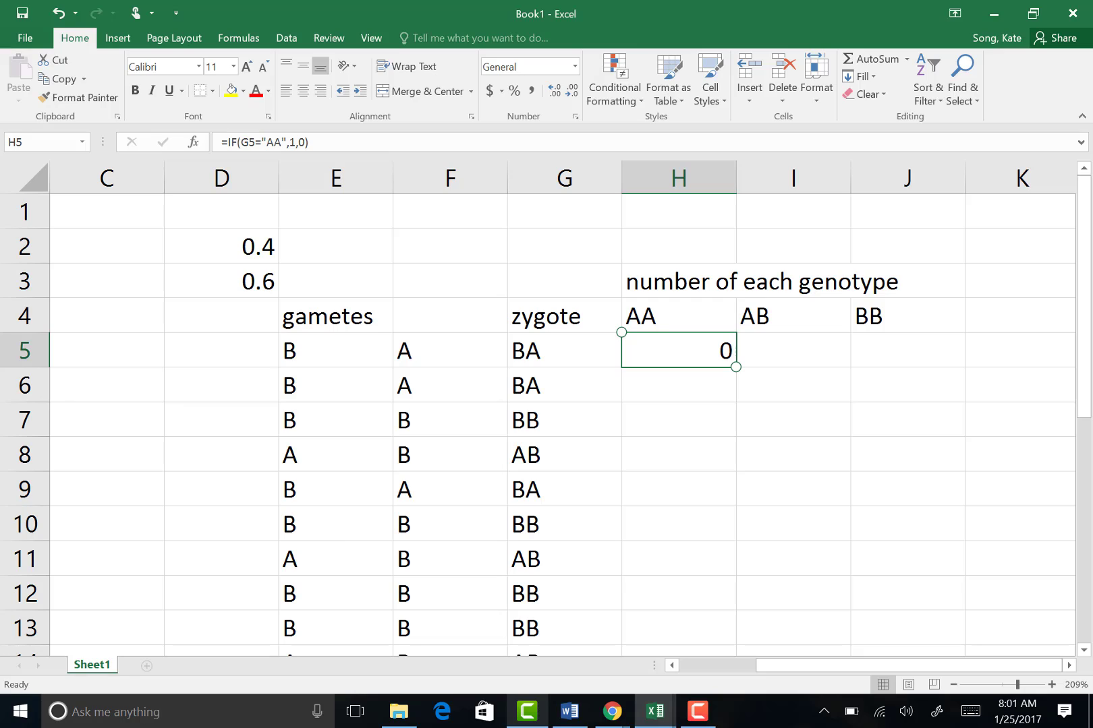
{"action": "left_click", "coordinate": [785, 349]}
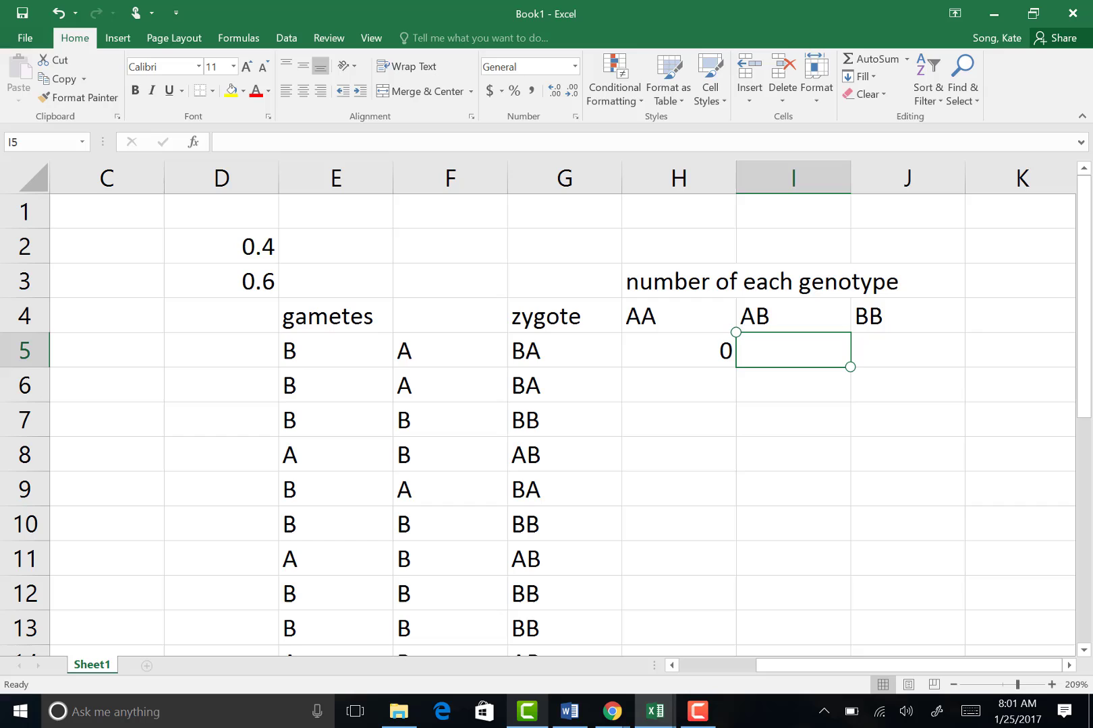
- Enter =IF(G5="AB",1,(IF(G5="BA",1,0))) in I5 to flag either heterozygote order
{"action": "type", "text": "="}
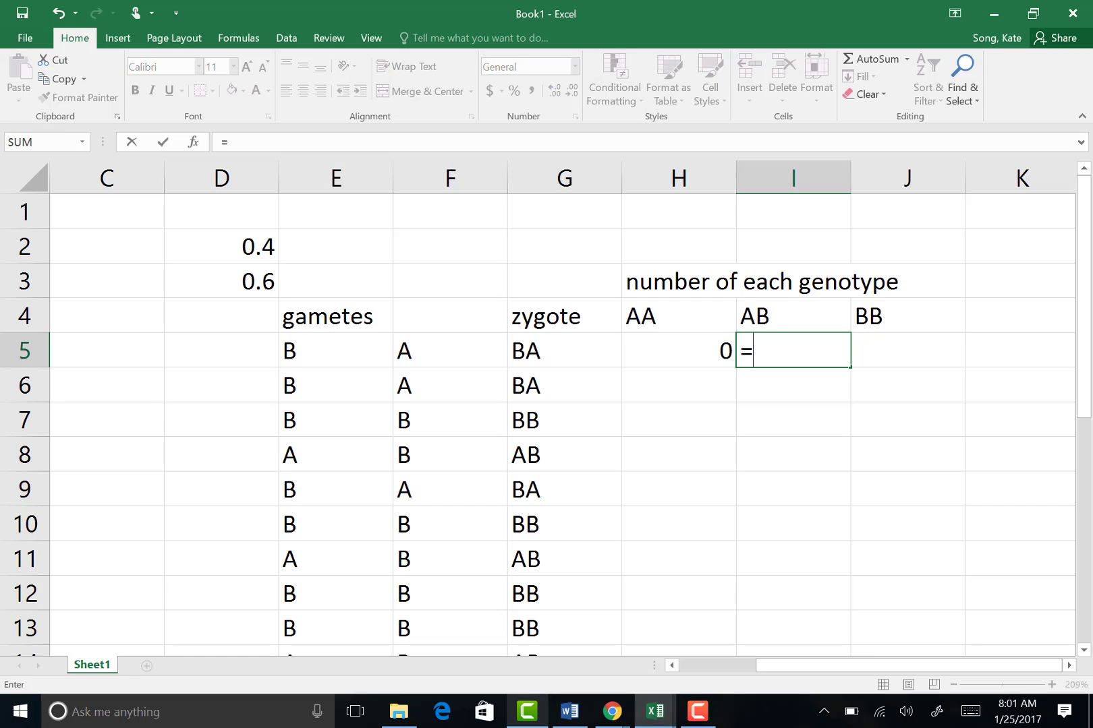
{"action": "type", "text": "IF"}
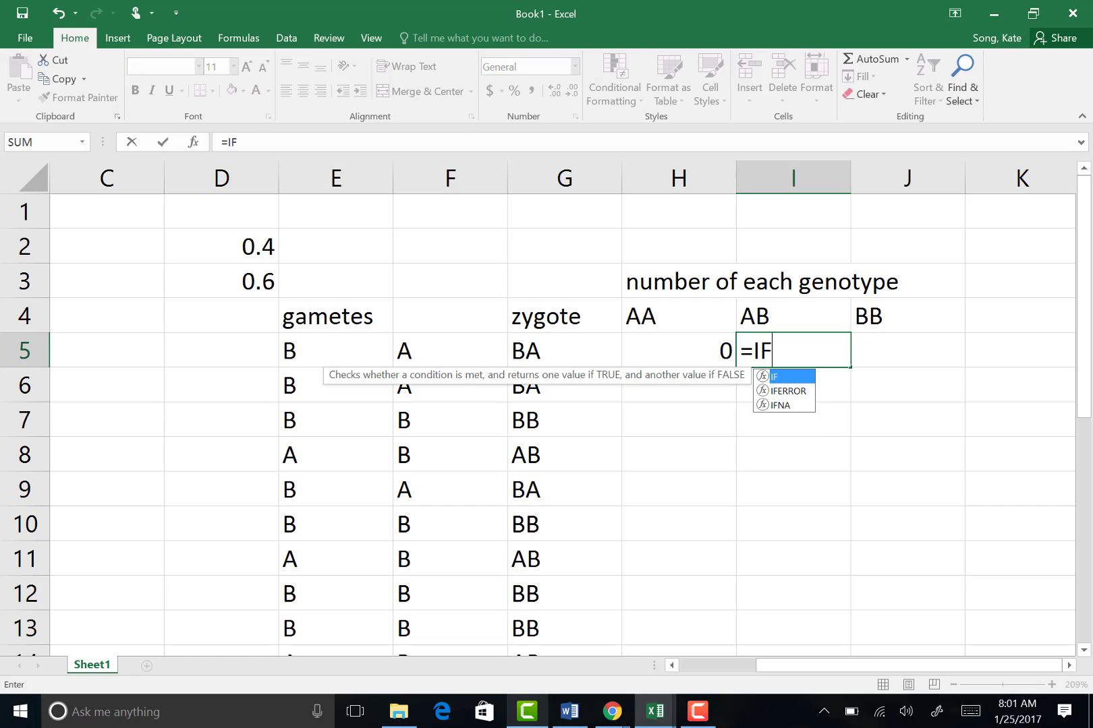
{"action": "type", "text": "("}
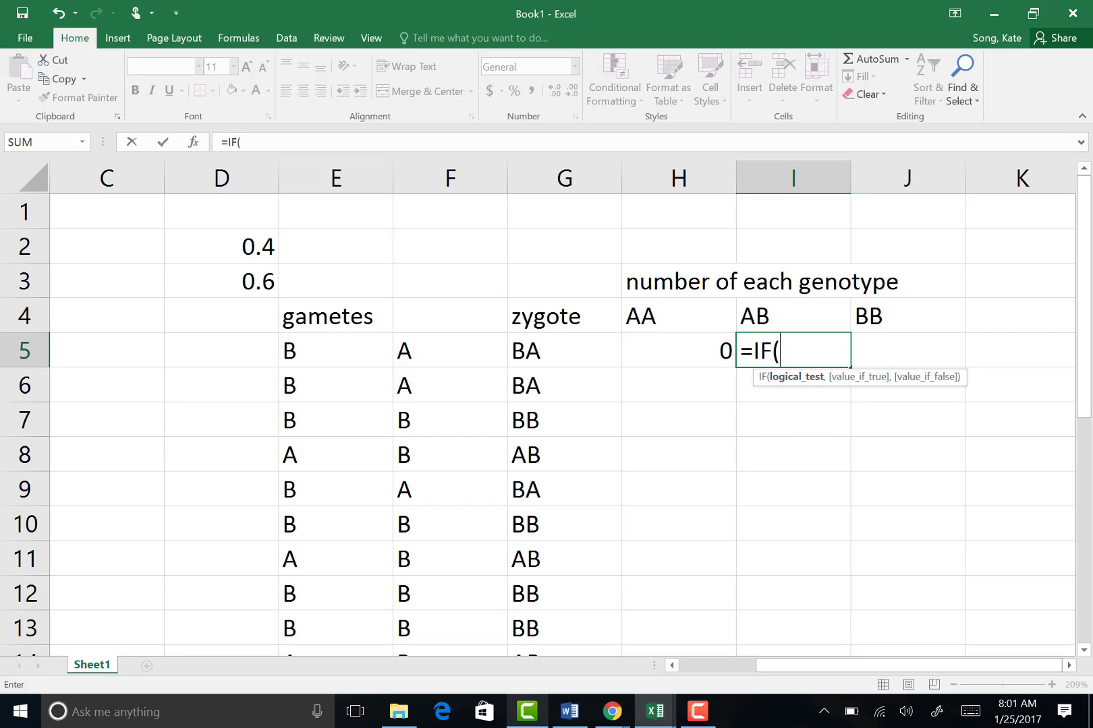
{"action": "type", "text": "G%"}
{"action": "key", "text": "BackSpace"}
{"action": "type", "text": "5"}
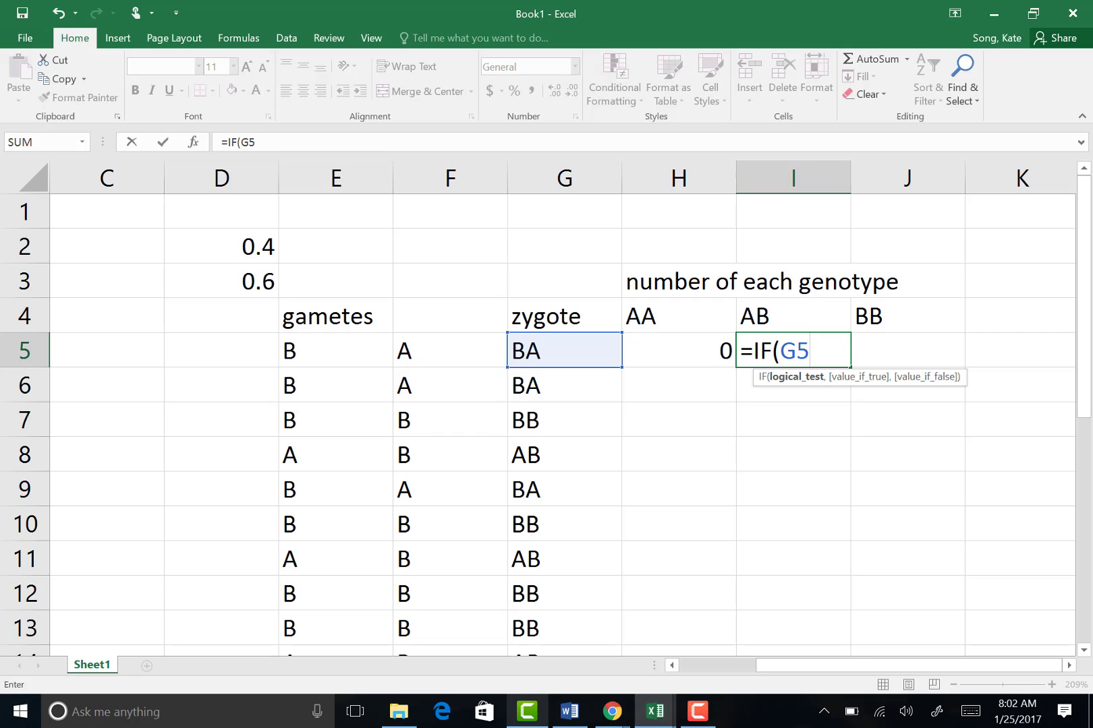
{"action": "type", "text": "="}
{"action": "type", "text": "\"AB"}
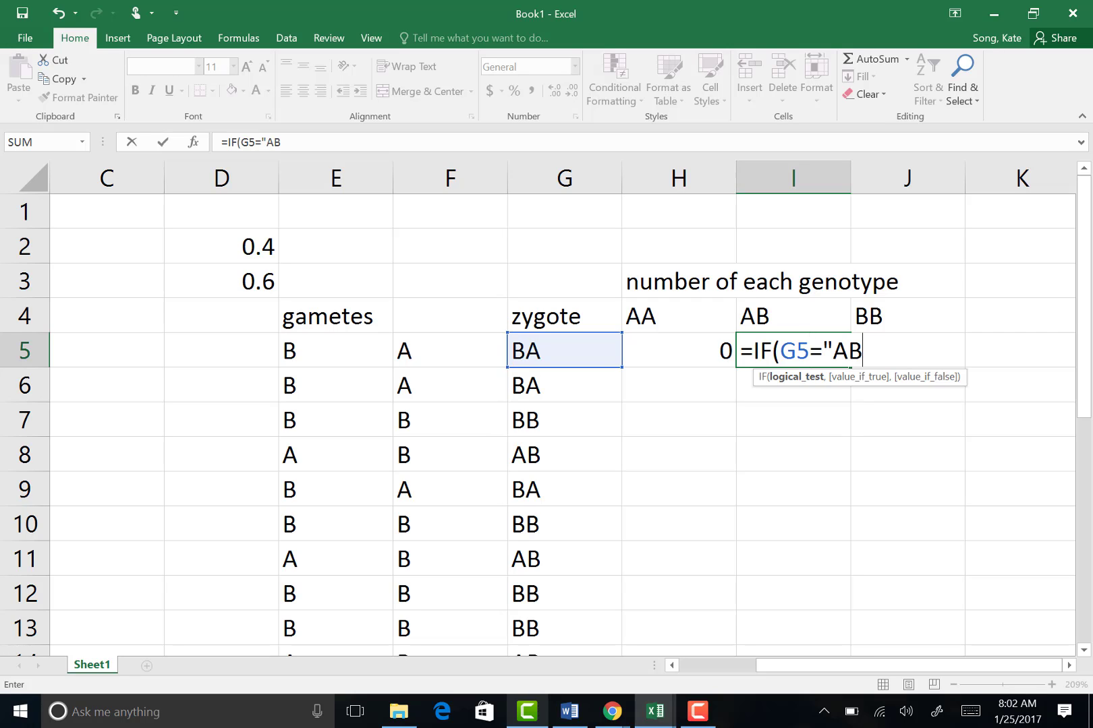
{"action": "type", "text": "\","}
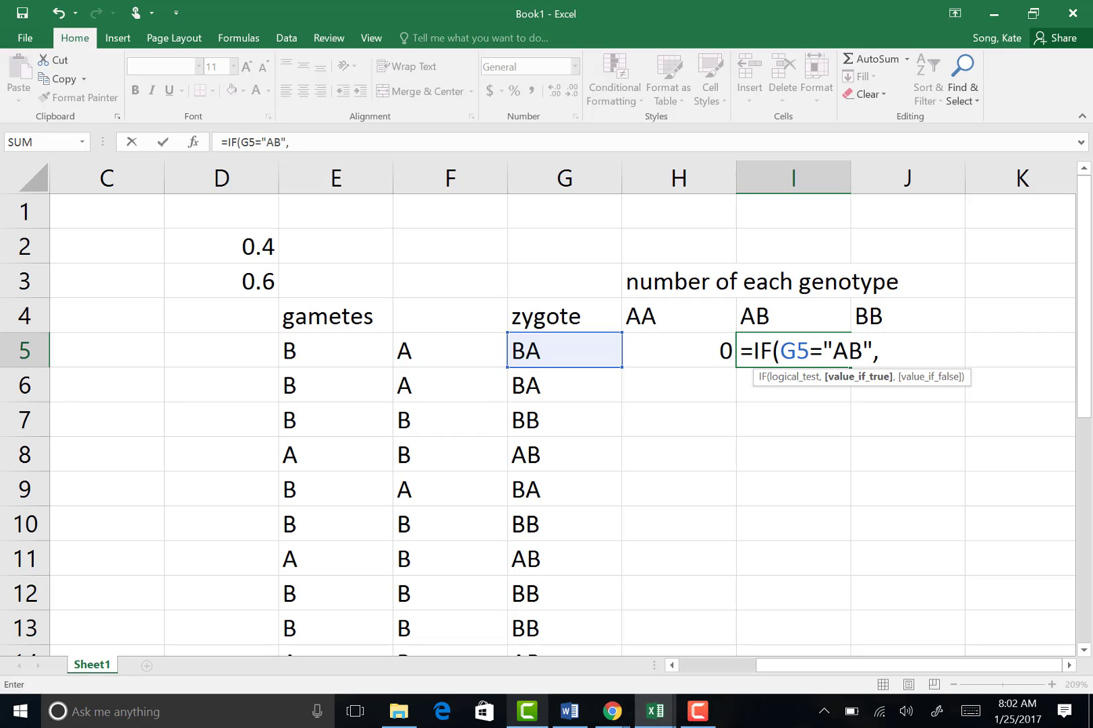
{"action": "type", "text": "1,("}
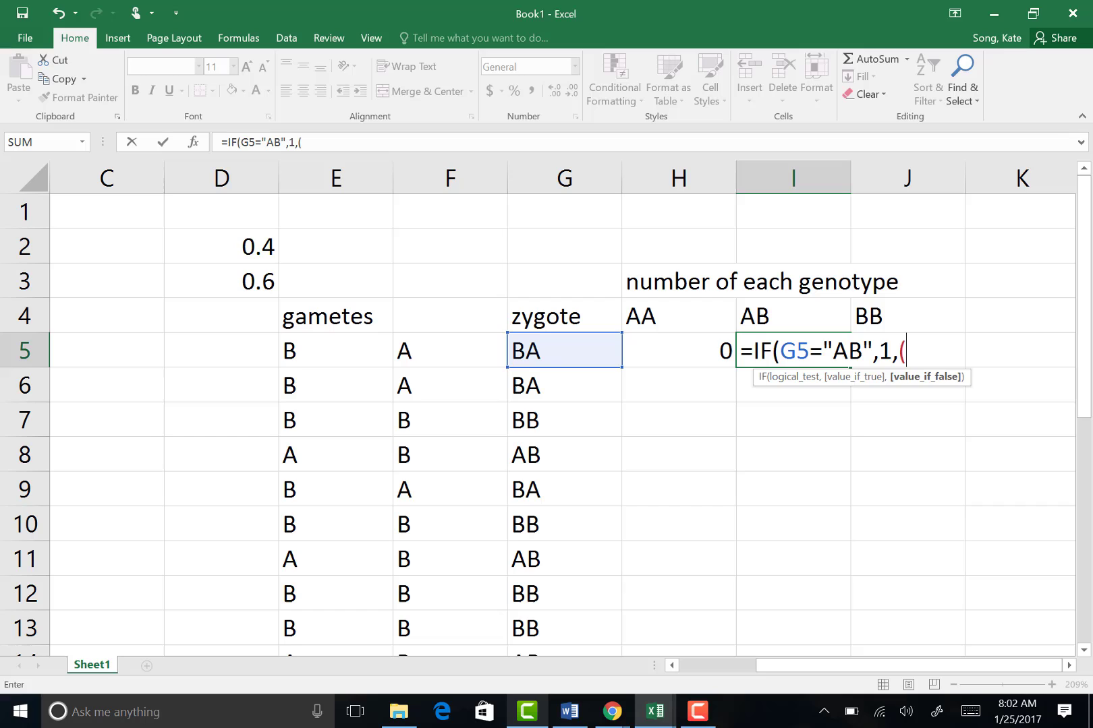
{"action": "type", "text": "IF"}
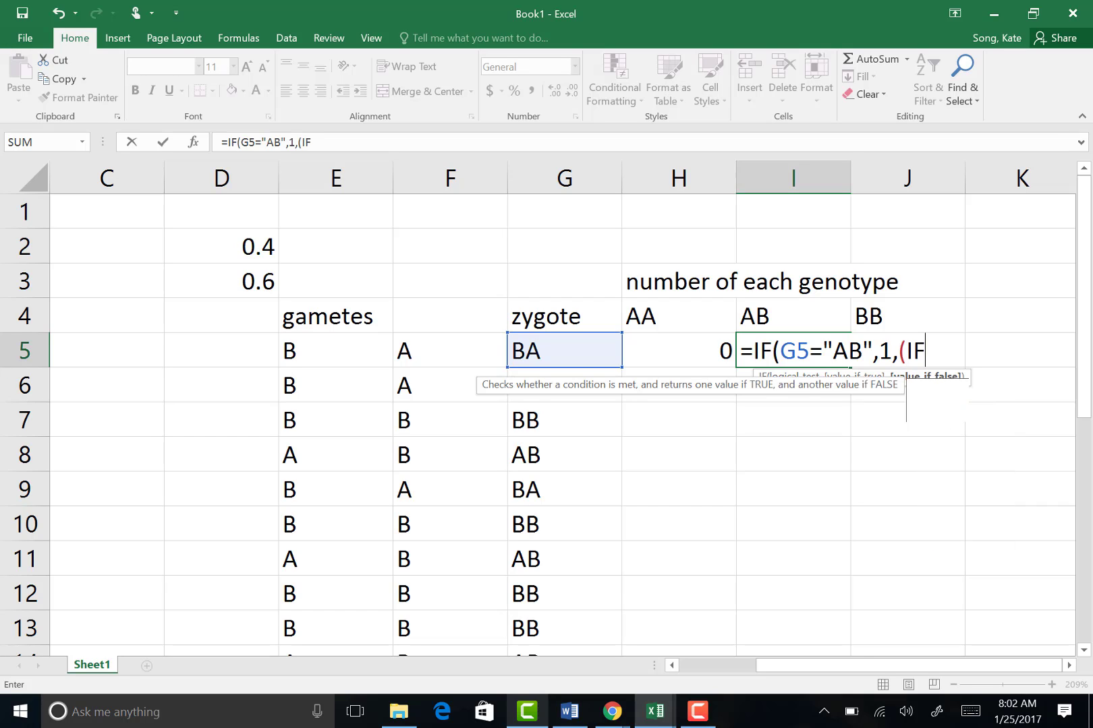
{"action": "type", "text": "("}
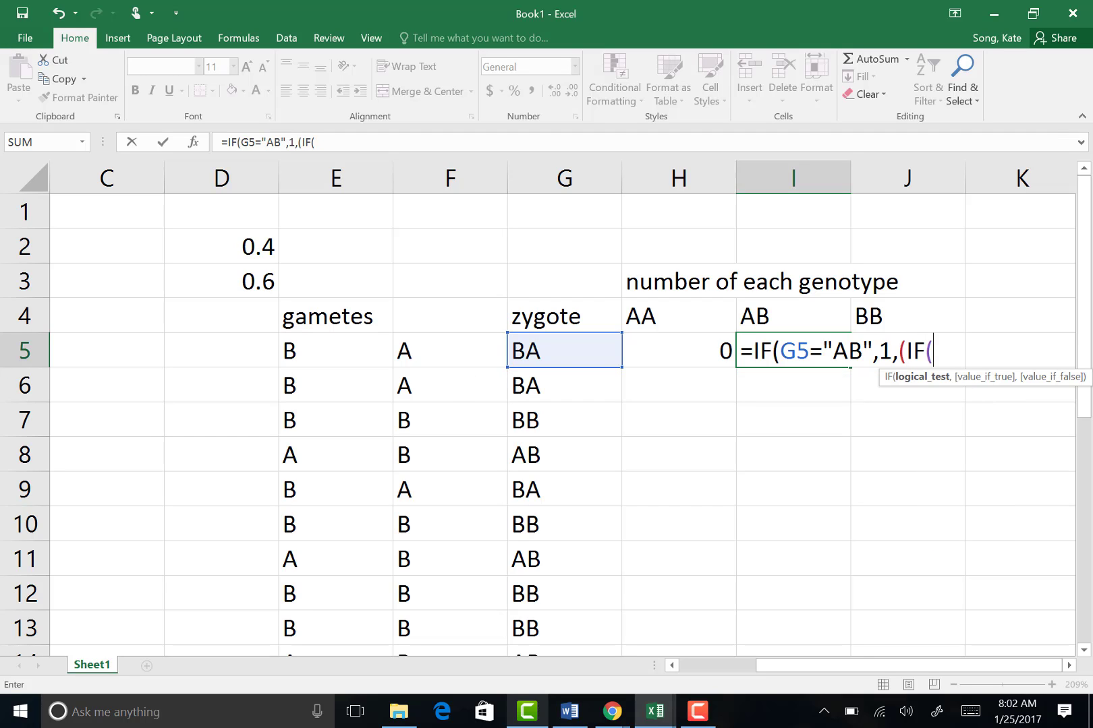
{"action": "type", "text": "G"}
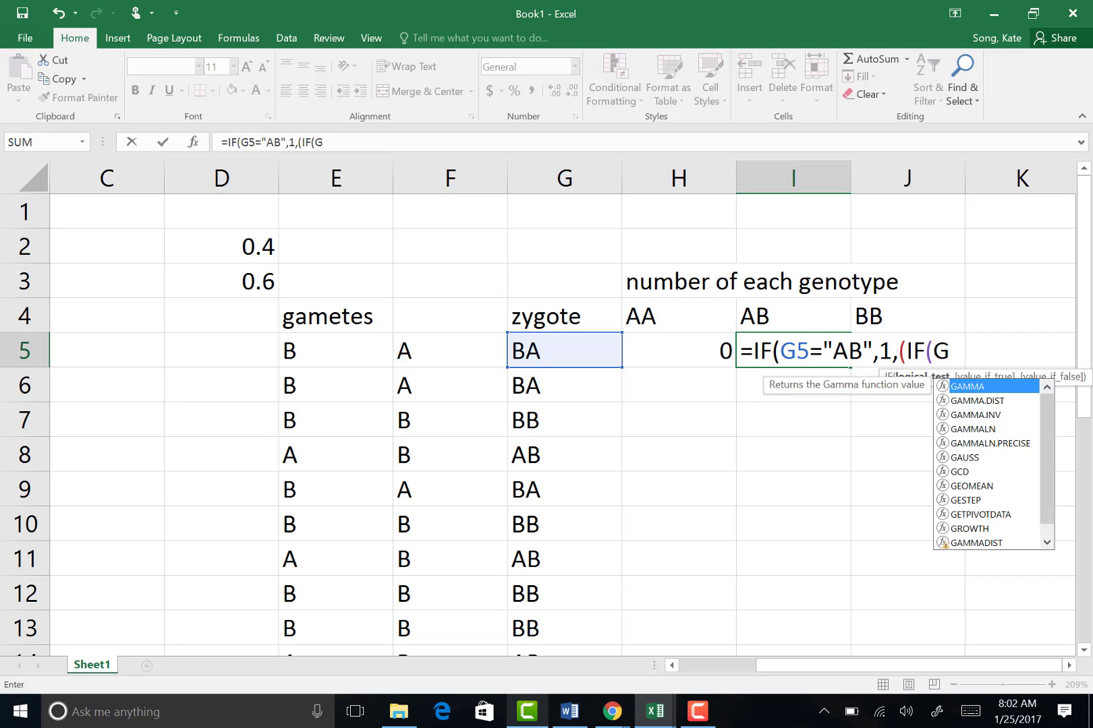
{"action": "type", "text": "5"}
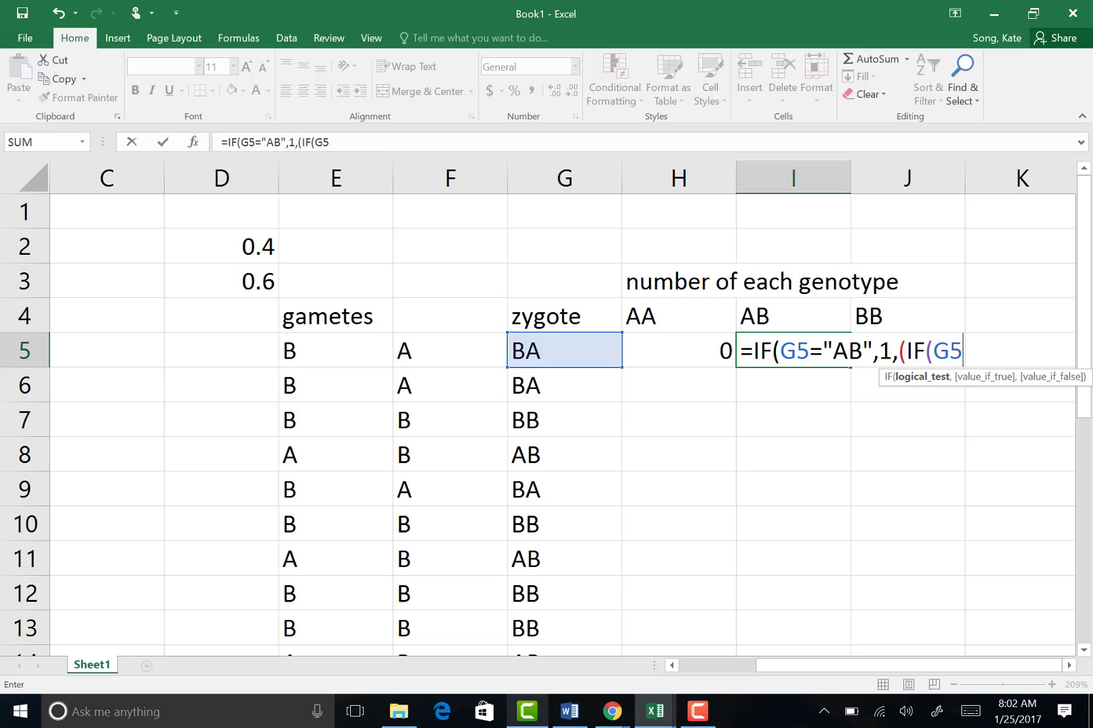
{"action": "type", "text": "=BA"}
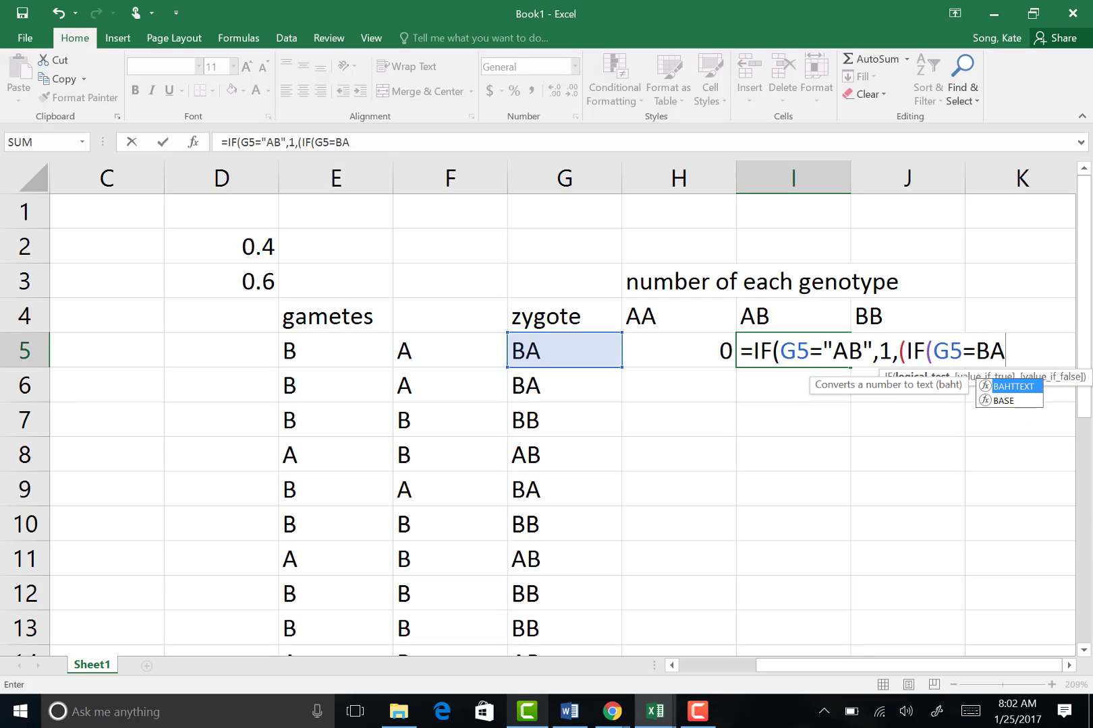
{"action": "key", "text": "BackSpace"}
{"action": "key", "text": "BackSpace"}
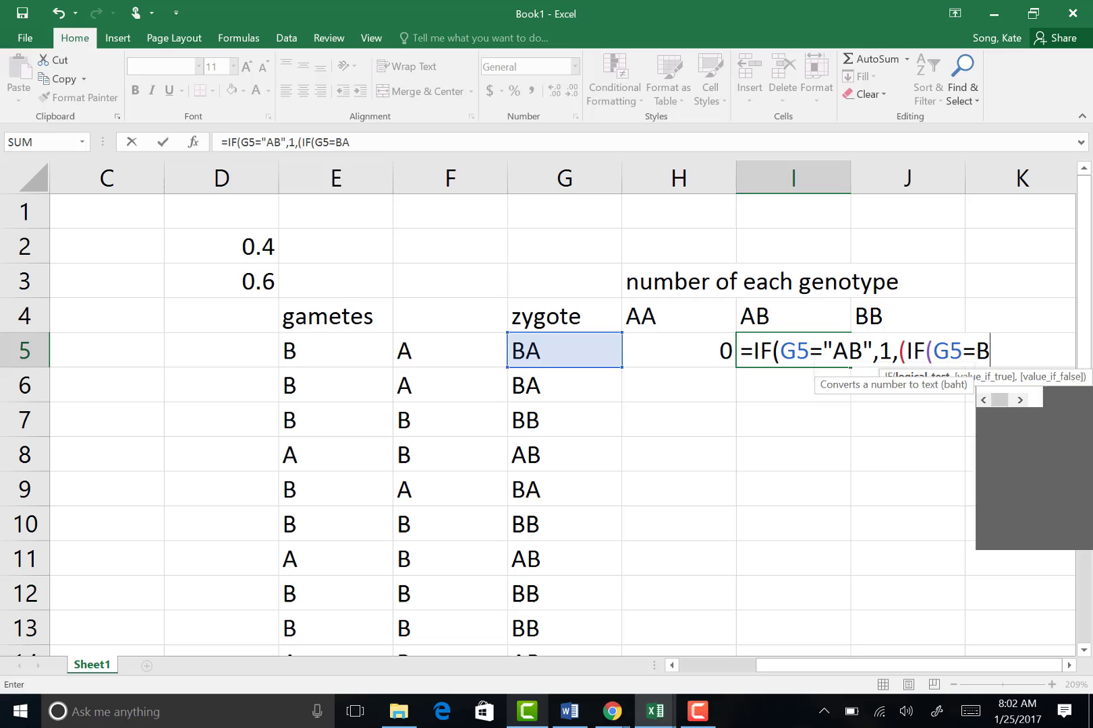
{"action": "type", "text": "\"BA\""}
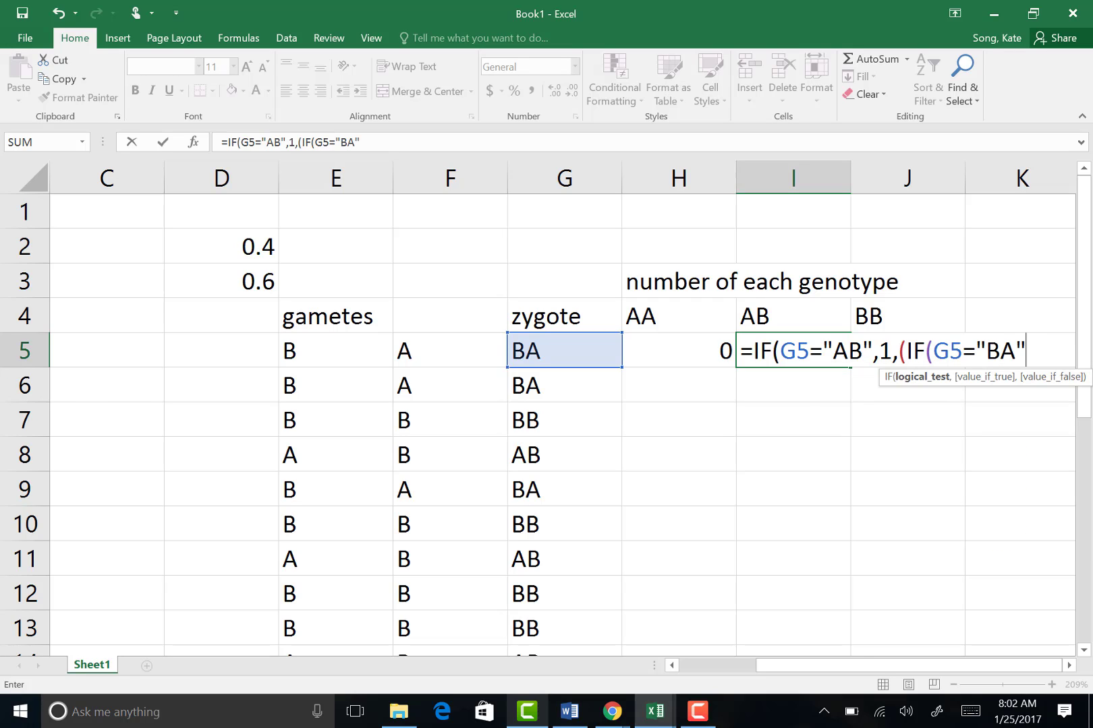
{"action": "type", "text": ",1,0"}
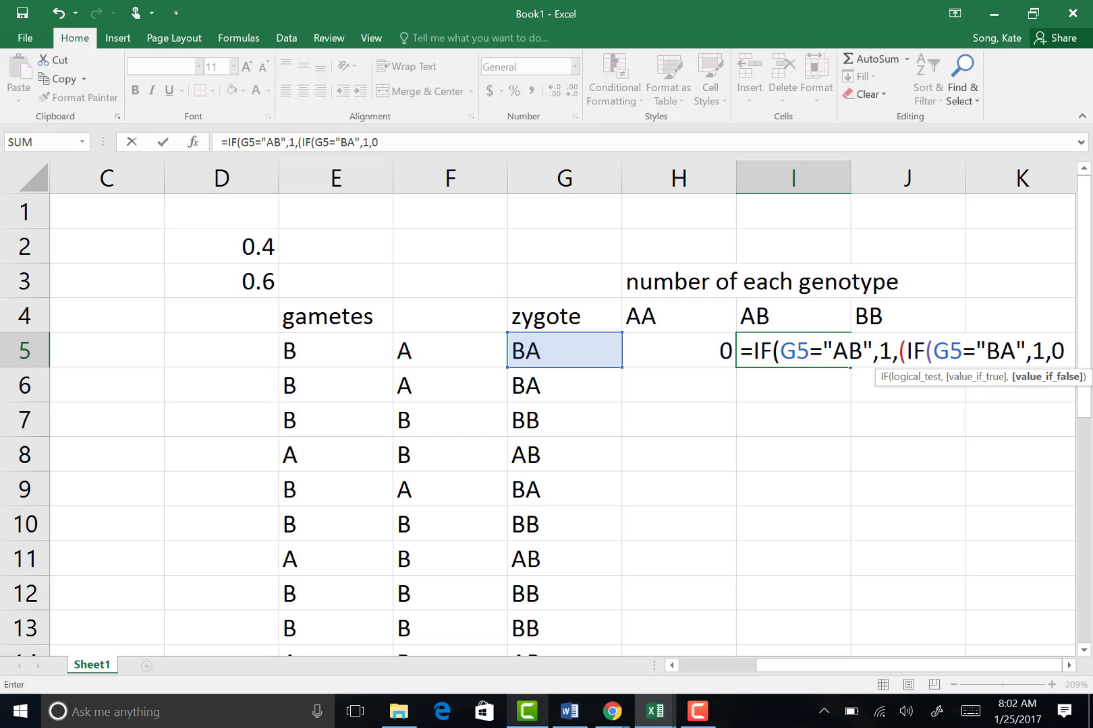
{"action": "type", "text": ")))"}
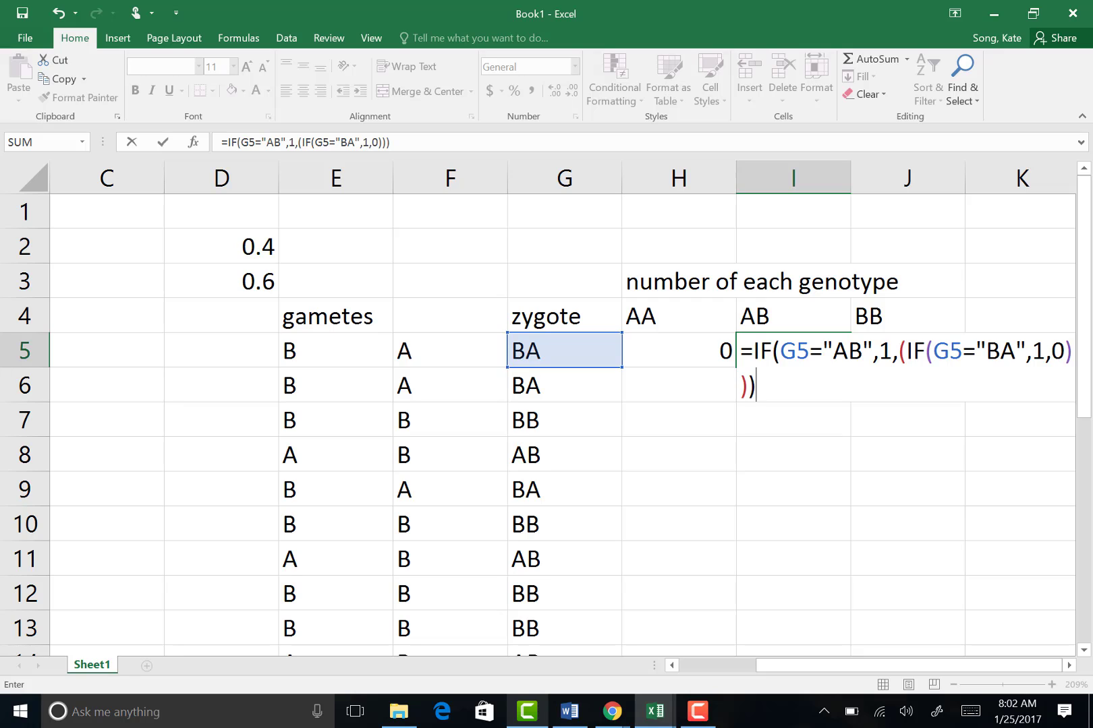
{"action": "key", "text": "Return"}
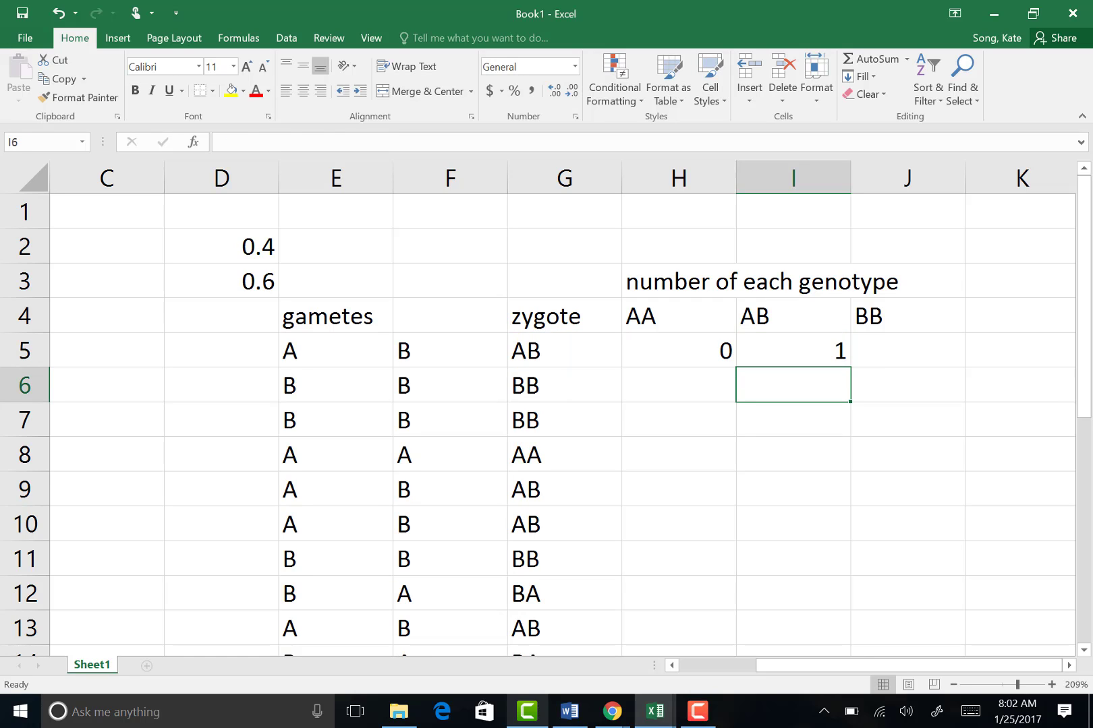
{"action": "left_click", "coordinate": [786, 350]}
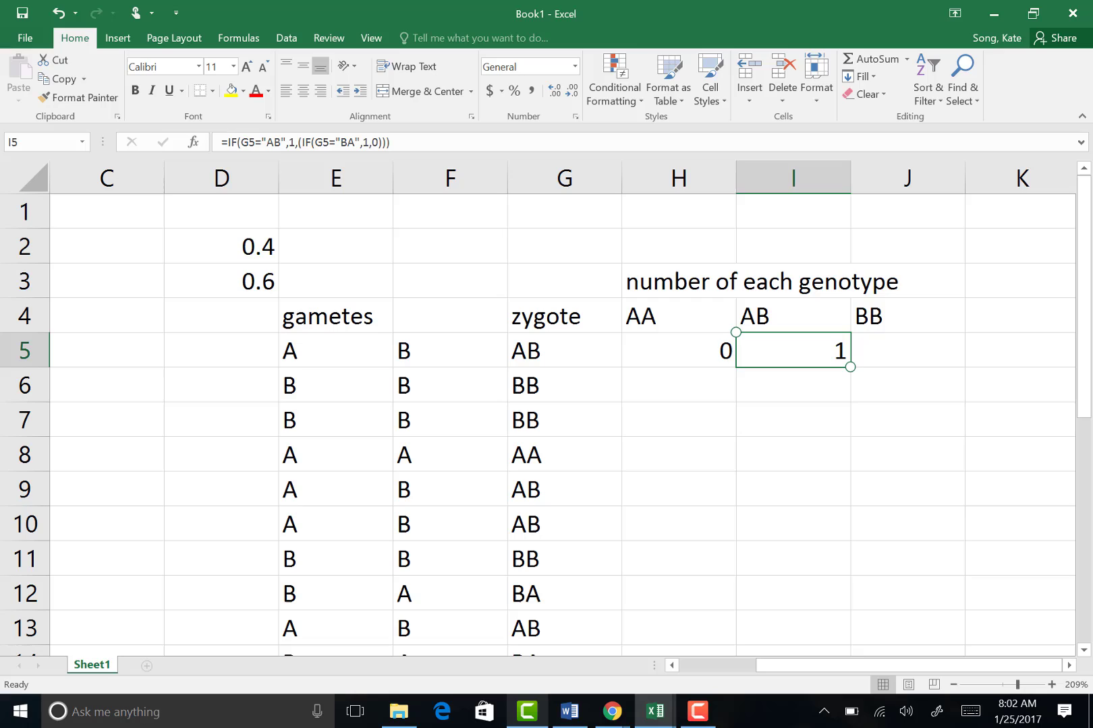
- Enter =IF(G5="BB",1,0) in J5 so a BB zygote is flagged with 1
{"action": "left_click", "coordinate": [896, 348]}
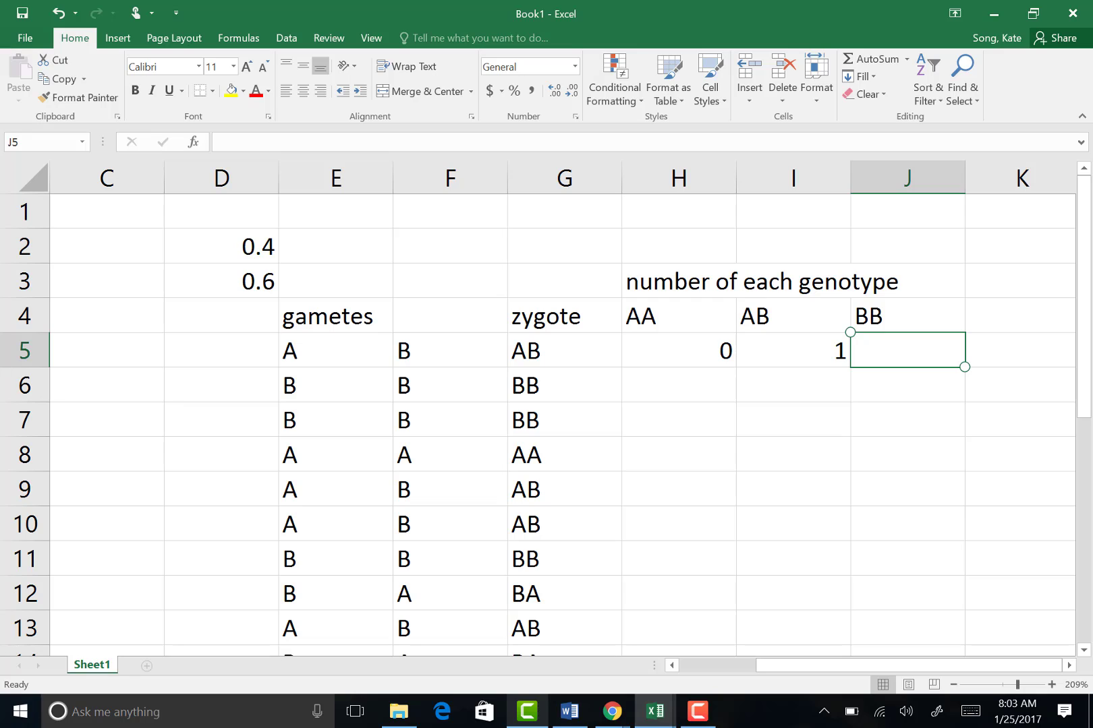
{"action": "type", "text": "="}
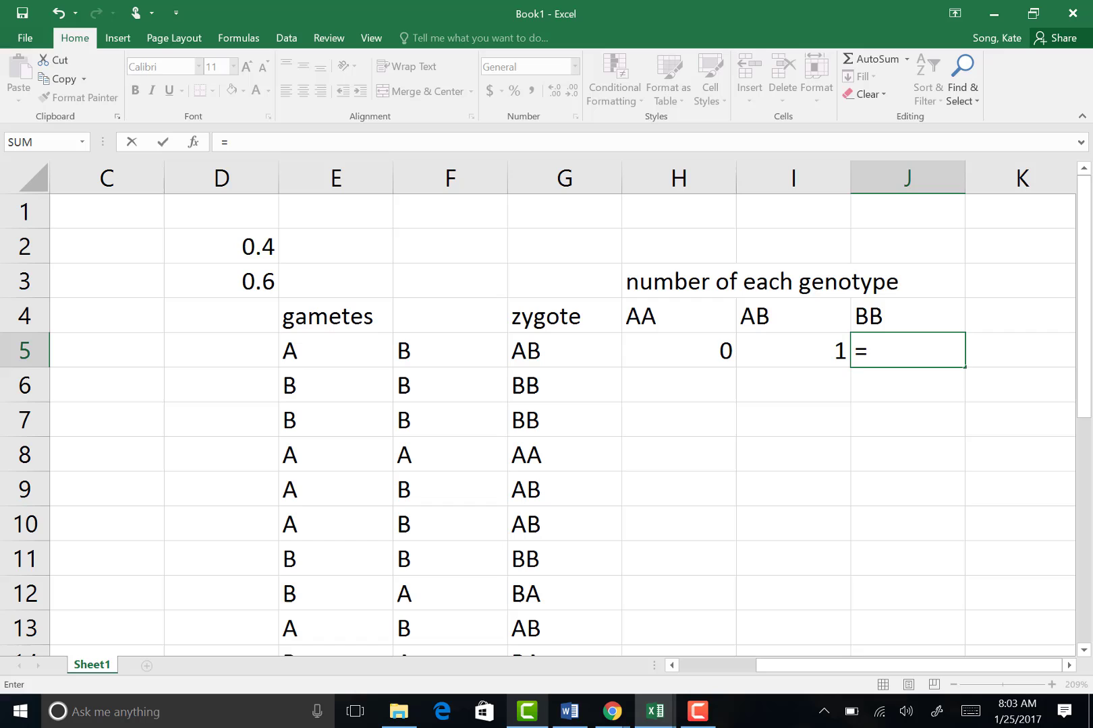
{"action": "type", "text": "IF("}
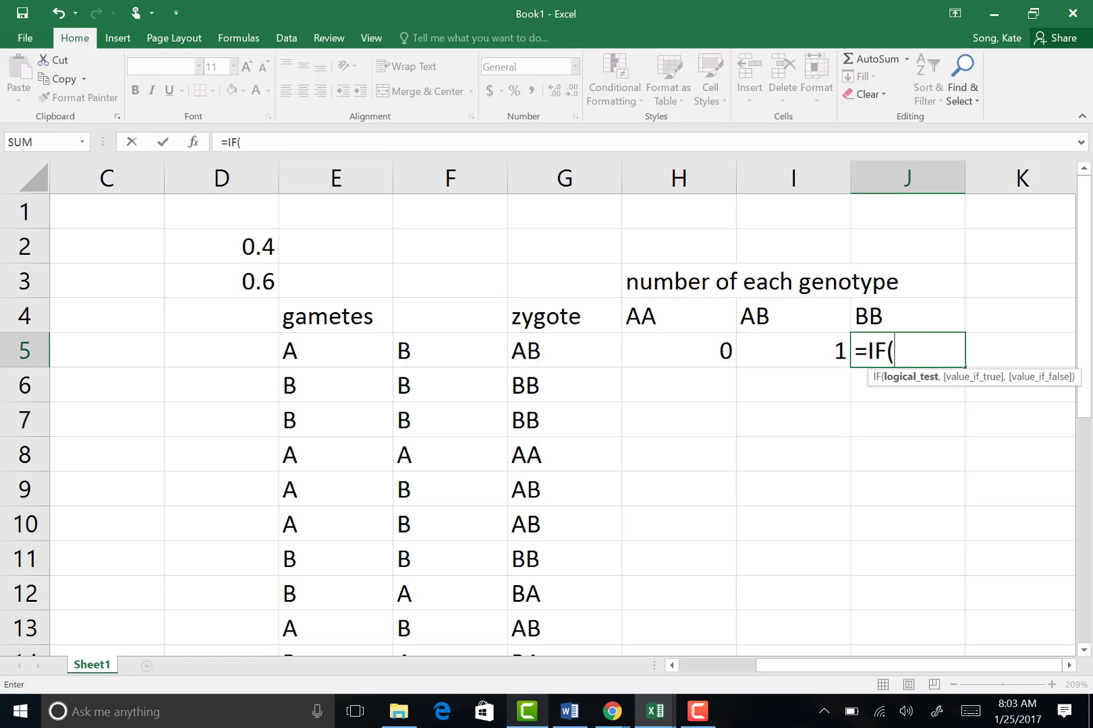
{"action": "type", "text": "G5"}
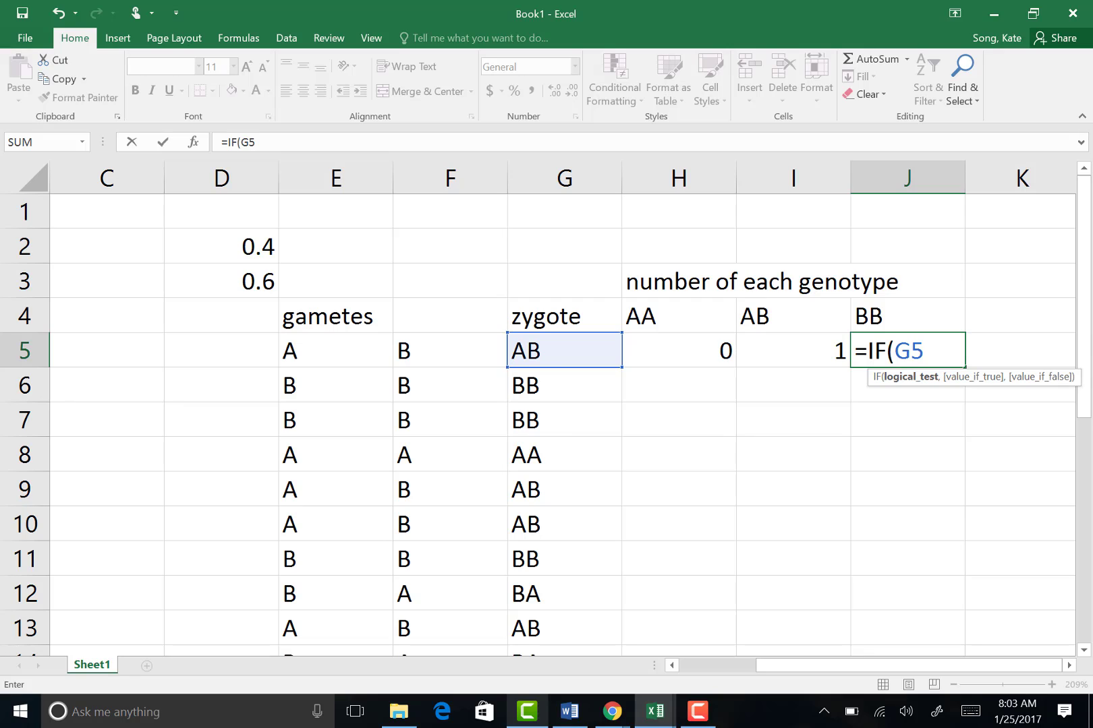
{"action": "type", "text": "=\"BB"}
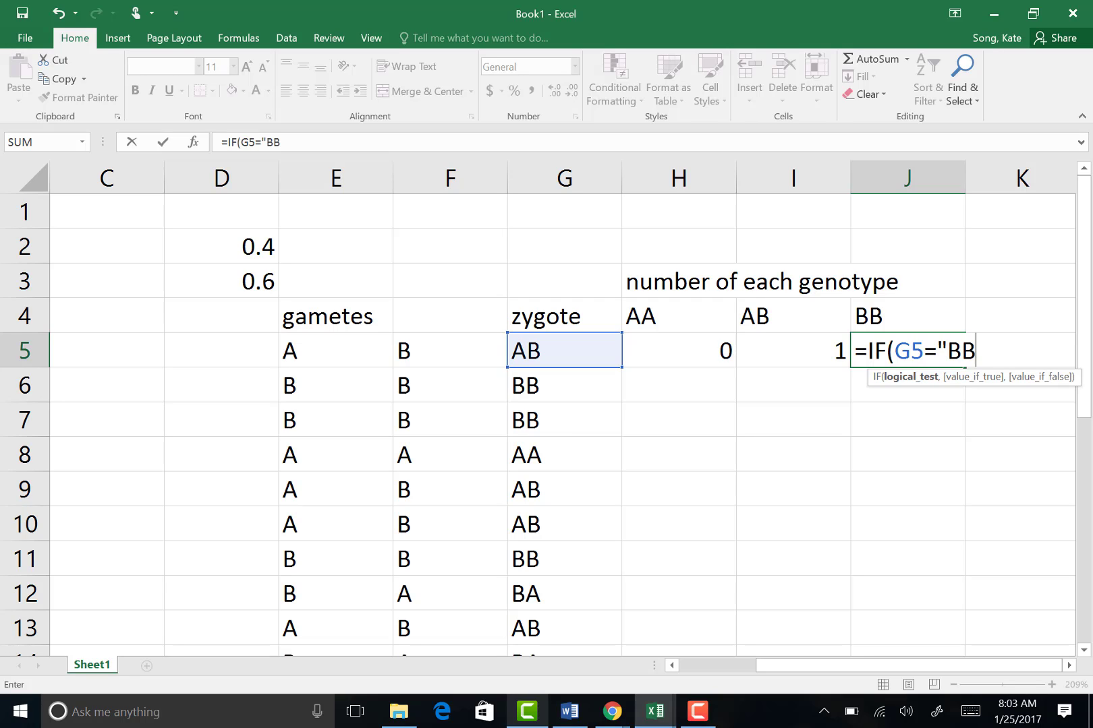
{"action": "type", "text": "\",1,0"}
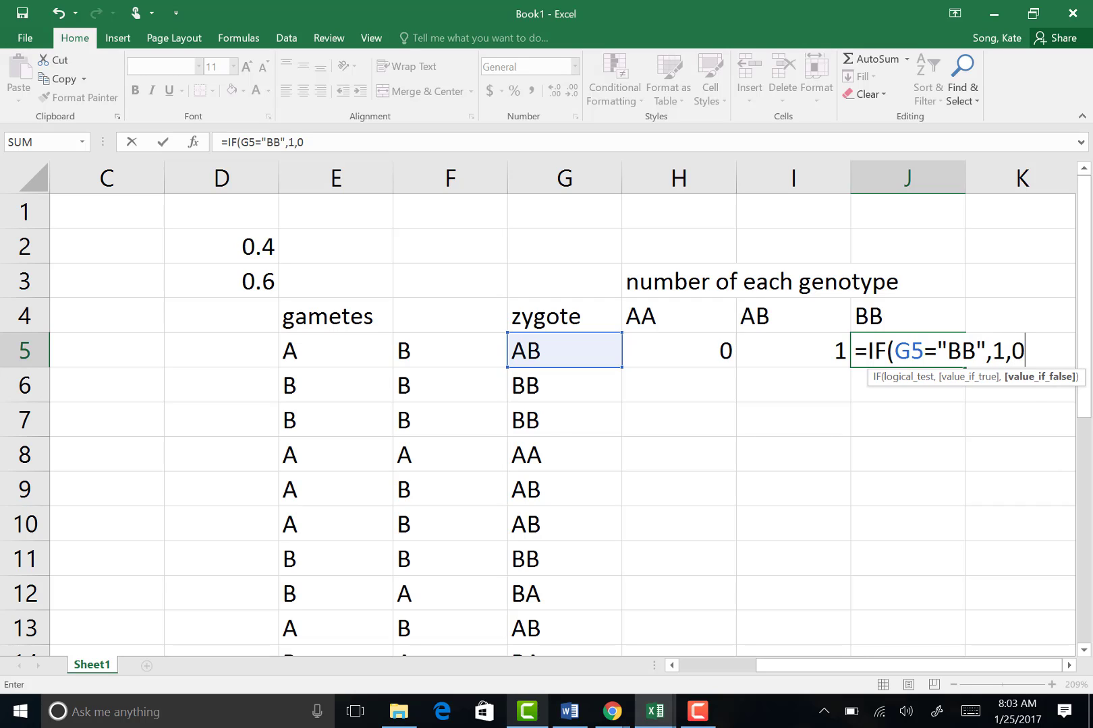
{"action": "type", "text": ")"}
{"action": "key", "text": "Return"}
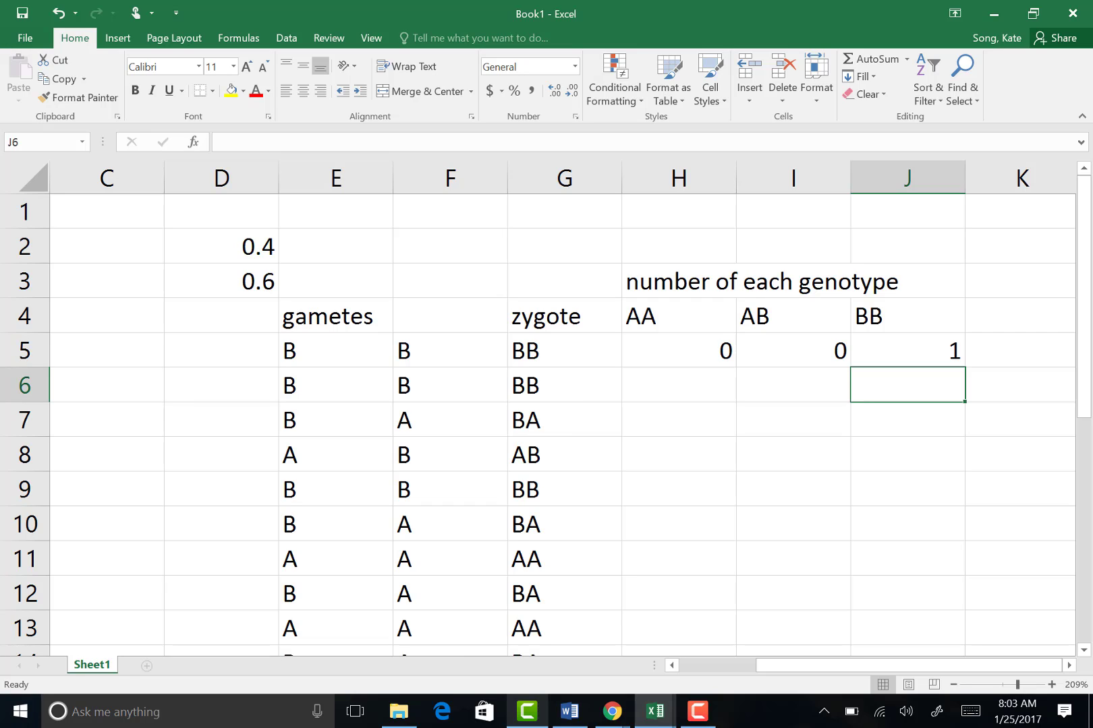
- Copy the AA, AB and BB flag formulas from H5:J5 down through row 25
{"action": "left_click", "coordinate": [642, 346]}
{"action": "left_click_drag", "start_coordinate": [736, 367], "coordinate": [964, 367]}
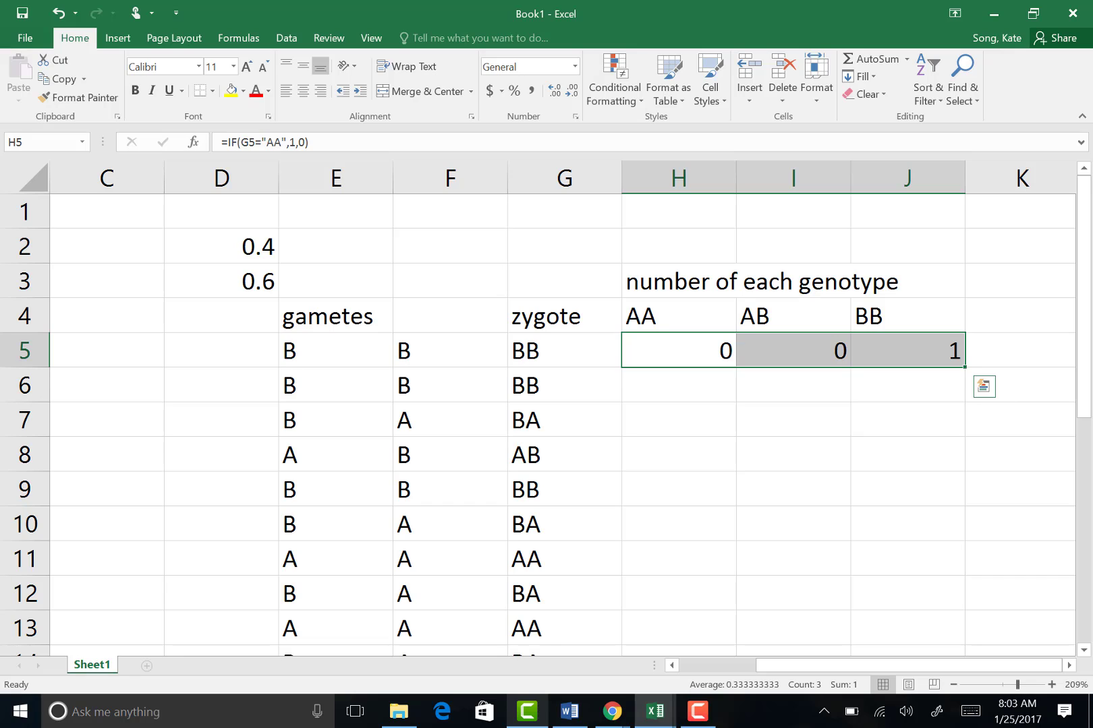
{"action": "key", "text": "ctrl+c"}
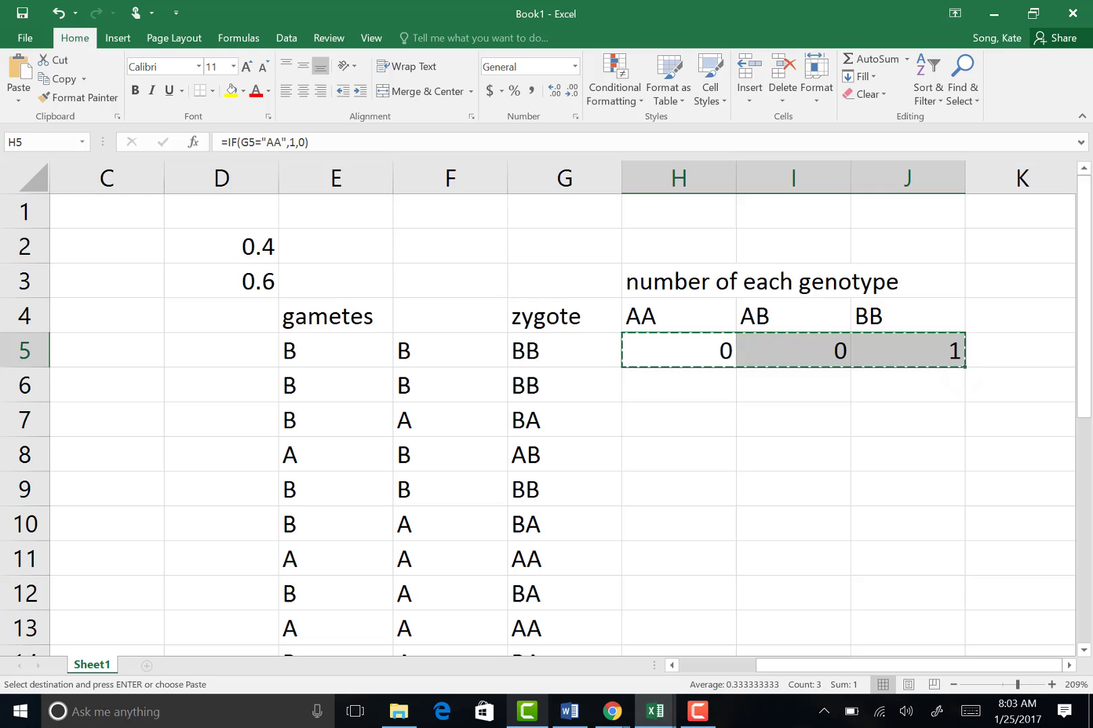
{"action": "left_click", "coordinate": [904, 350]}
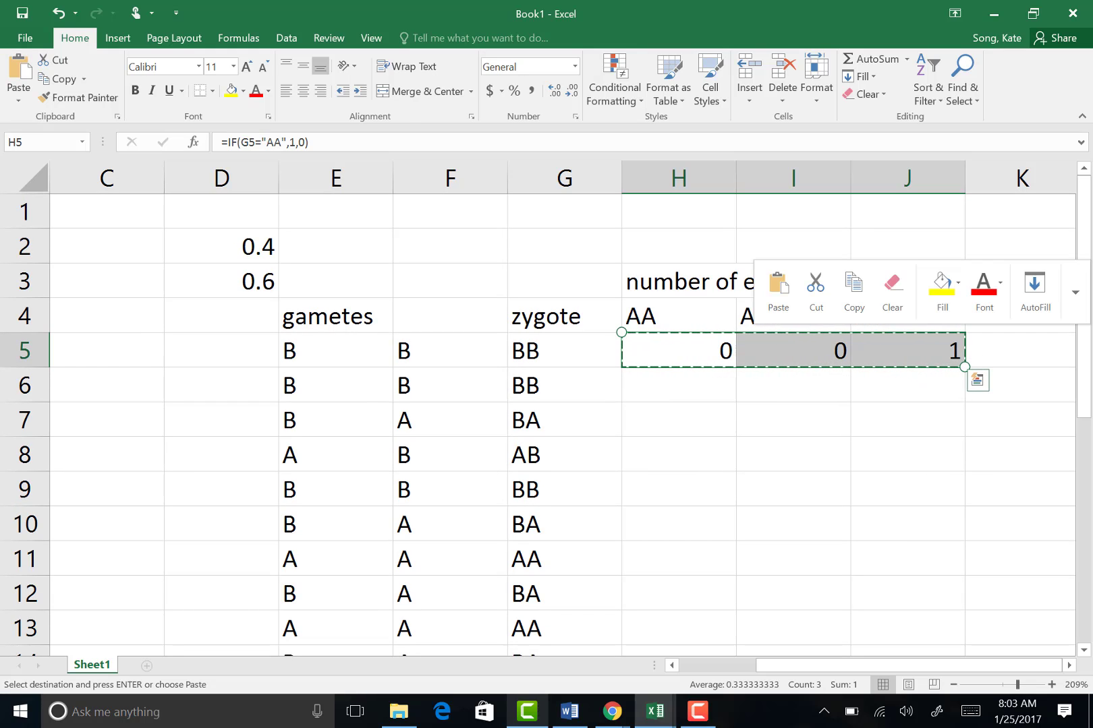
{"action": "left_click_drag", "start_coordinate": [964, 367], "coordinate": [938, 560]}
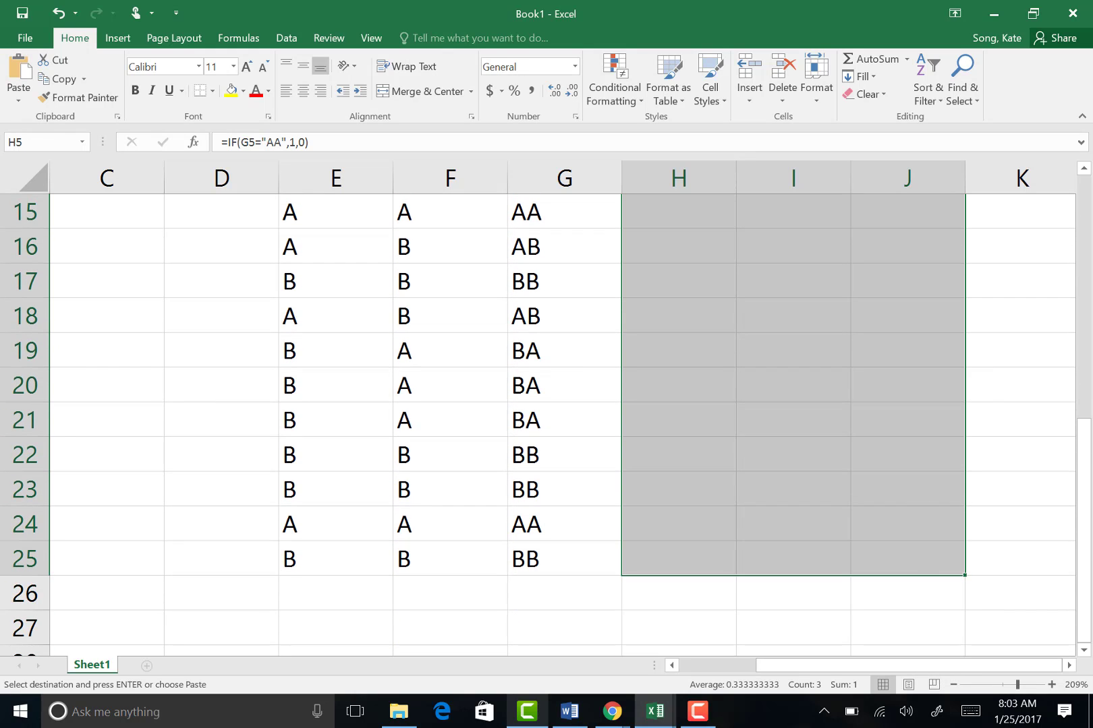
{"action": "key", "text": "ctrl+v"}
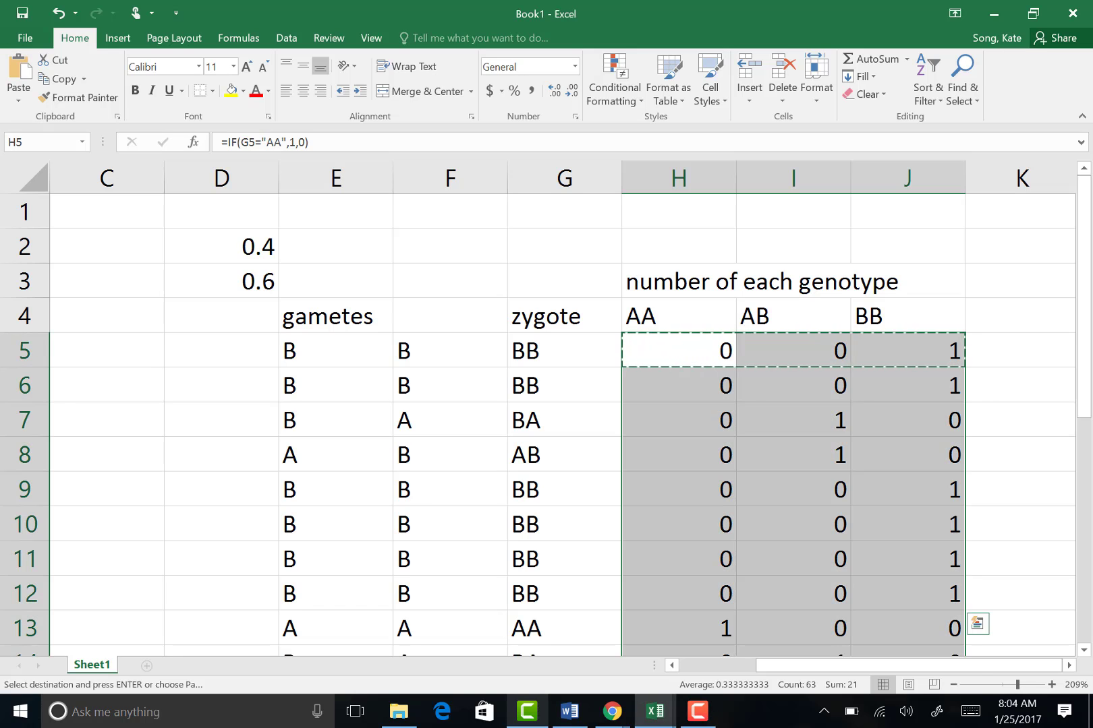
- Zoom out and scroll to show the full genotype table and the empty rows below it
{"action": "scroll", "coordinate": [742, 405], "scroll_direction": "down", "scroll_amount": 2}
{"action": "scroll", "coordinate": [539, 404], "scroll_direction": "down", "scroll_amount": 3}
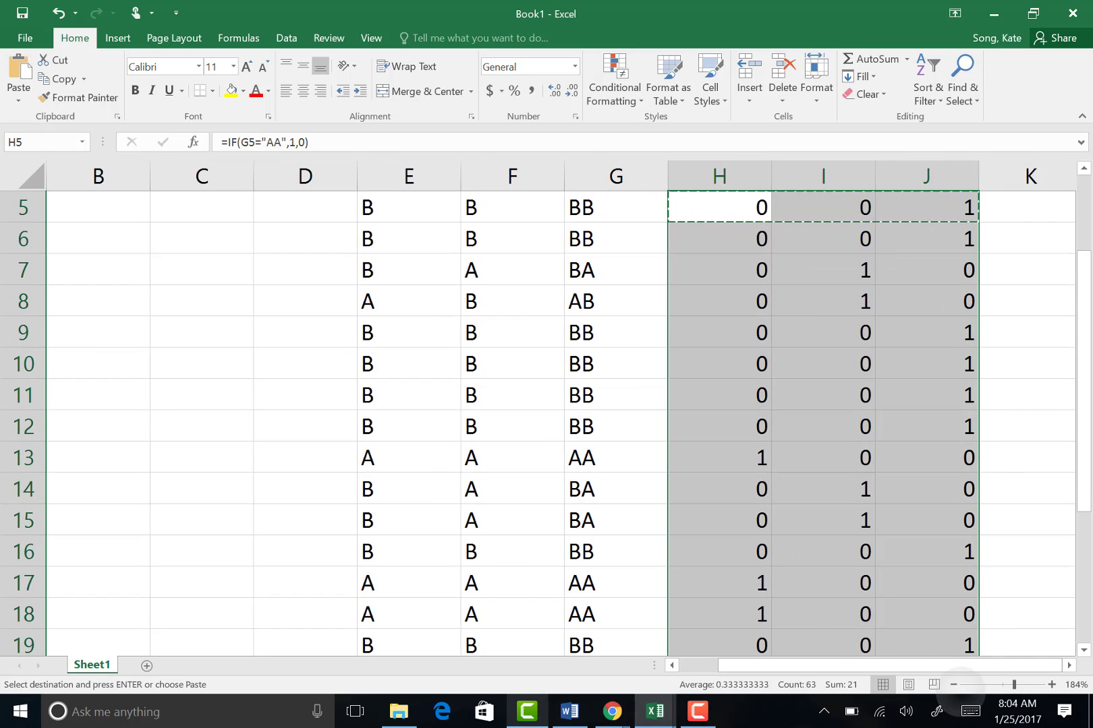
{"action": "scroll", "coordinate": [540, 405], "scroll_direction": "down", "scroll_amount": 3}
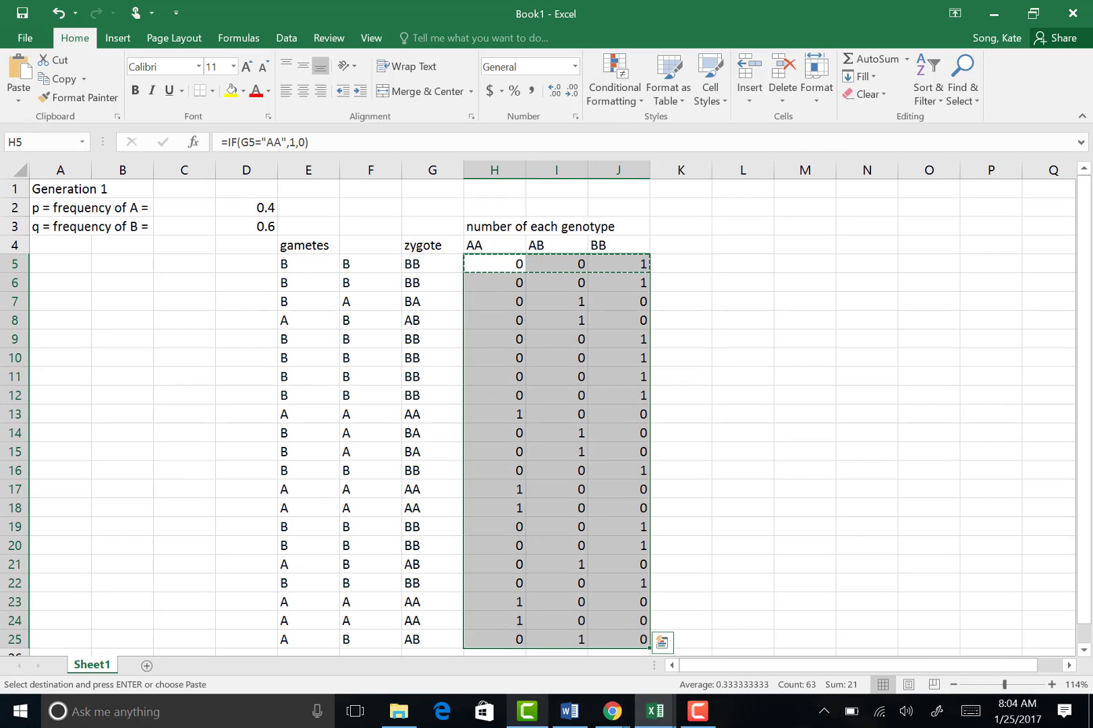
{"action": "scroll", "coordinate": [539, 418], "scroll_direction": "down", "scroll_amount": 2}
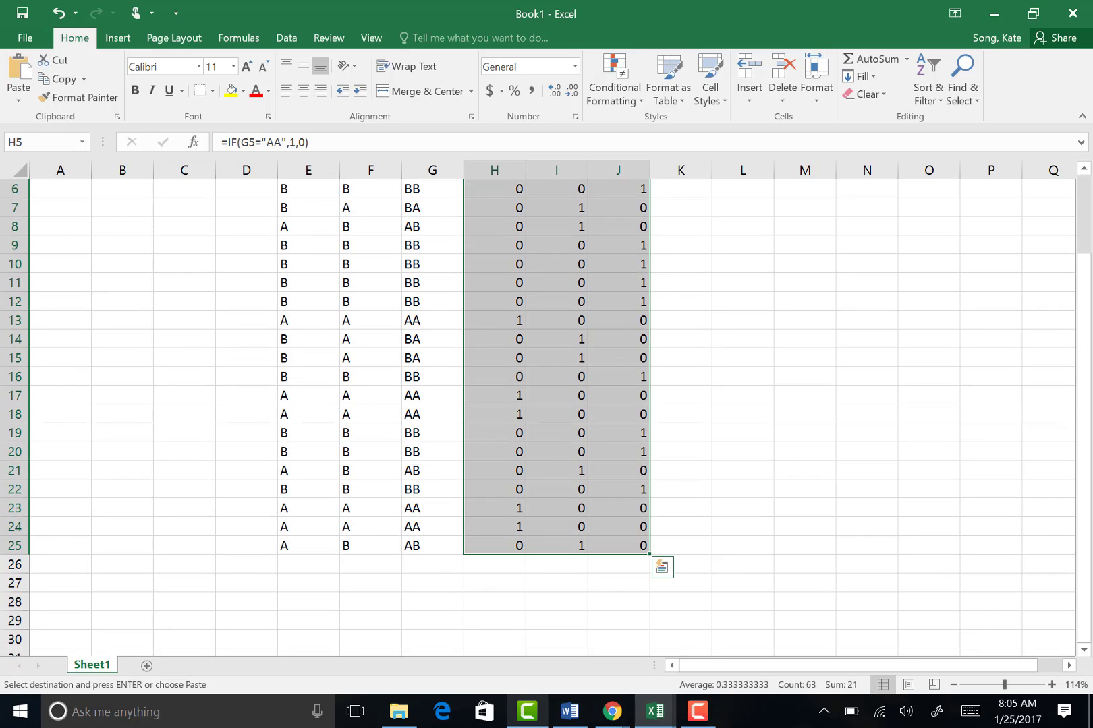
- Type the label 'sum for each genotype' into A26
{"action": "left_click", "coordinate": [60, 564]}
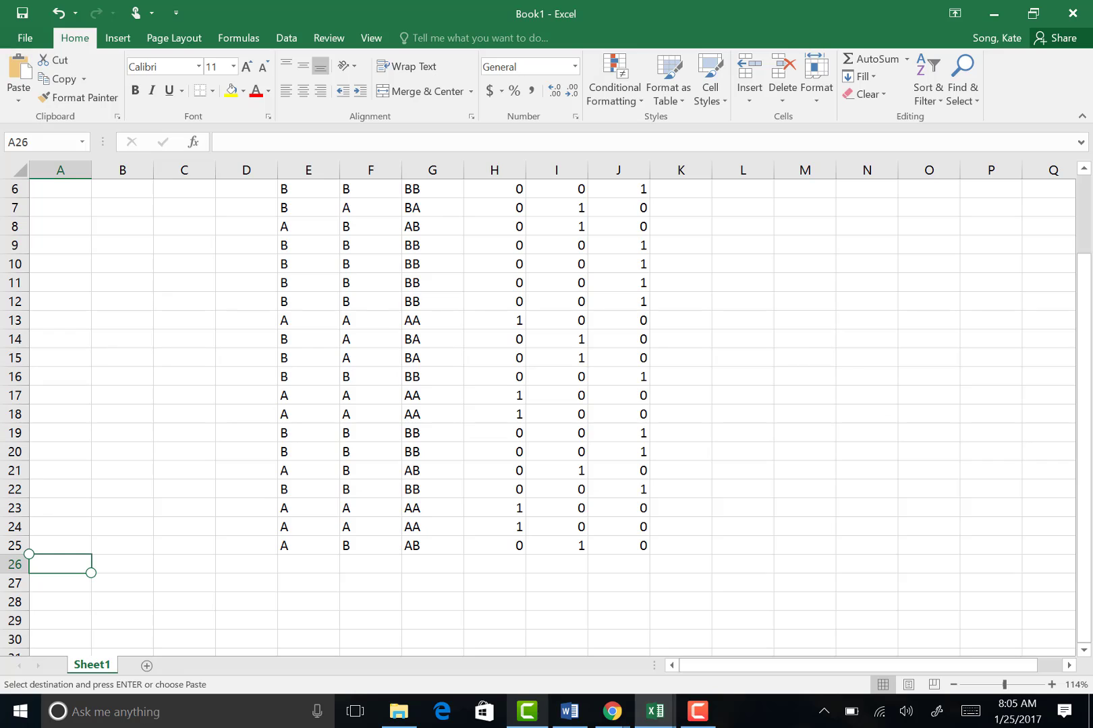
{"action": "type", "text": "s"}
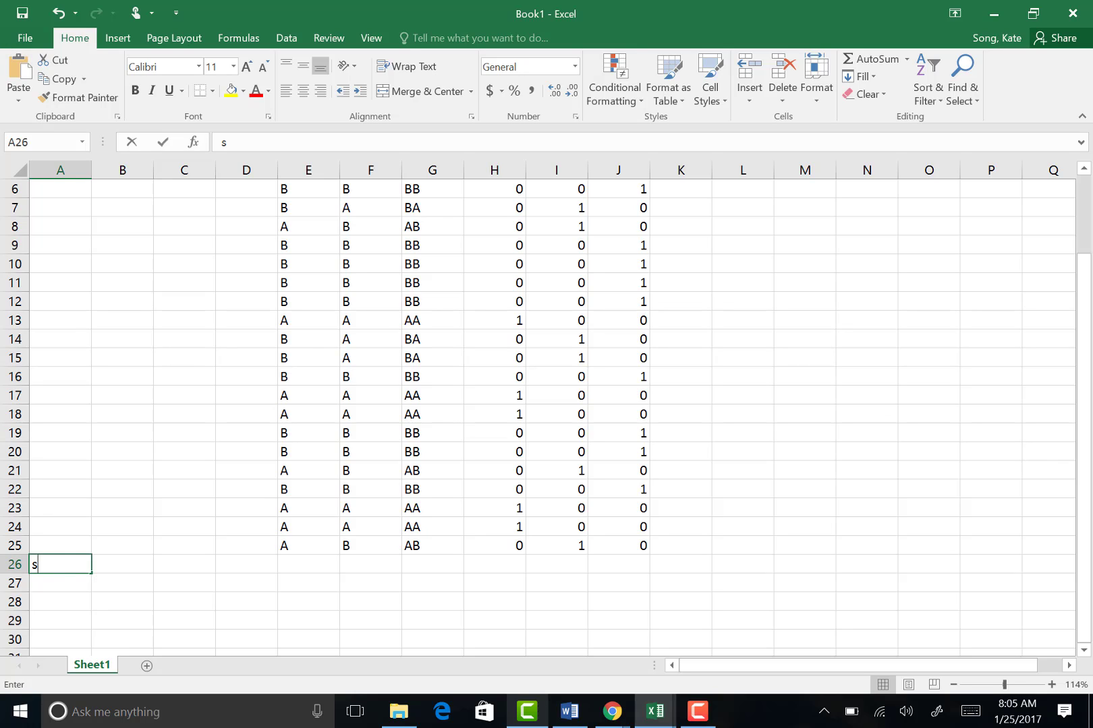
{"action": "type", "text": "um for "}
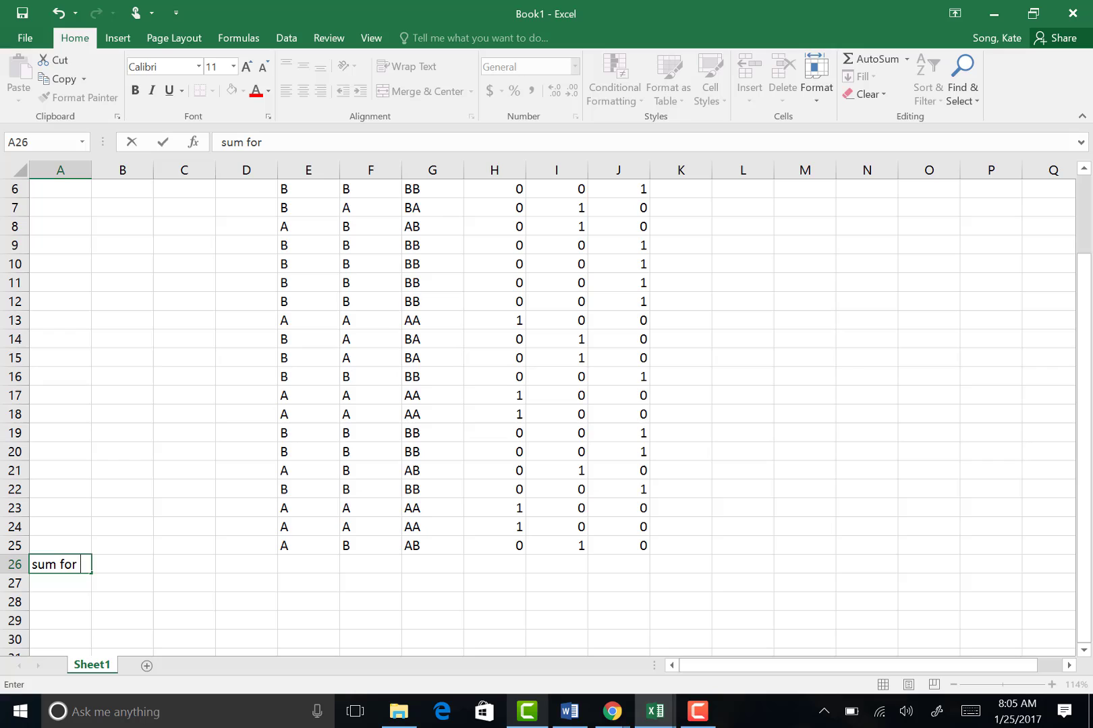
{"action": "type", "text": "each genotype"}
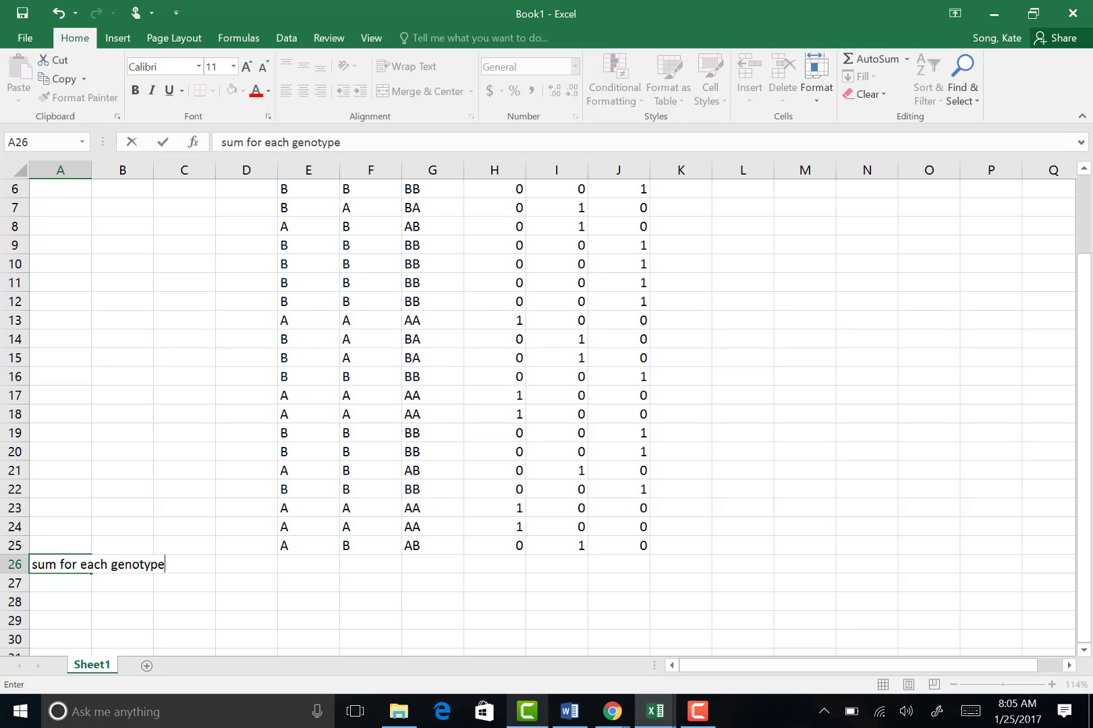
- Enter =SUM(H5:H25) in H26 to total the AA flags
{"action": "left_click", "coordinate": [494, 564]}
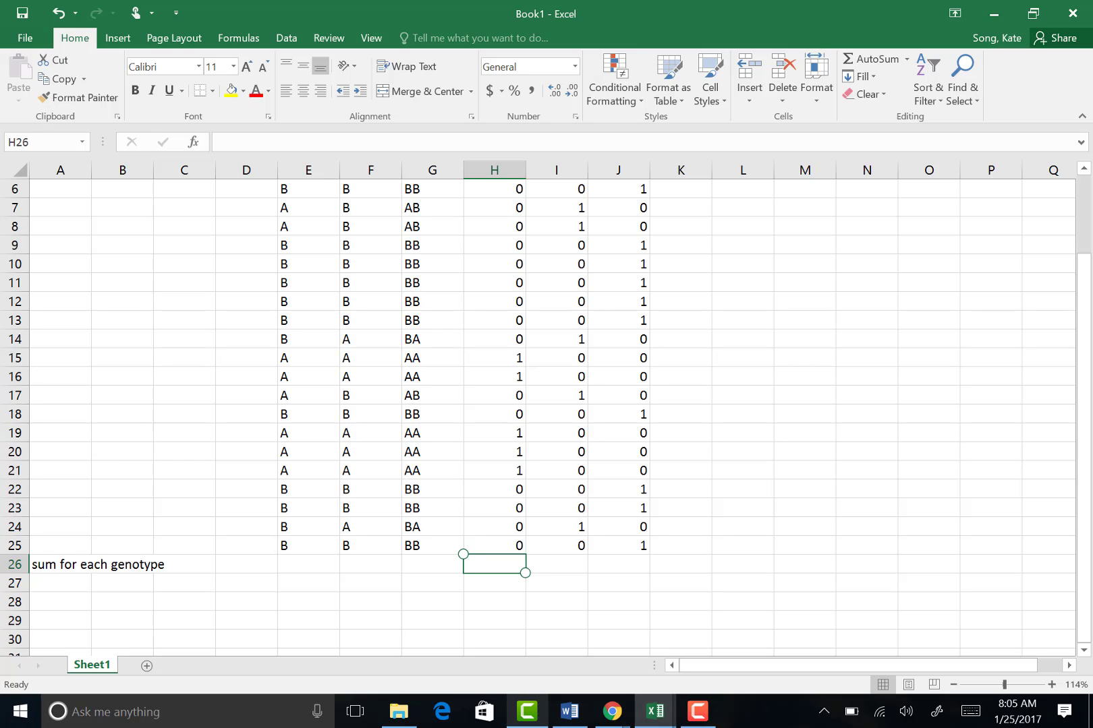
{"action": "type", "text": "=SU"}
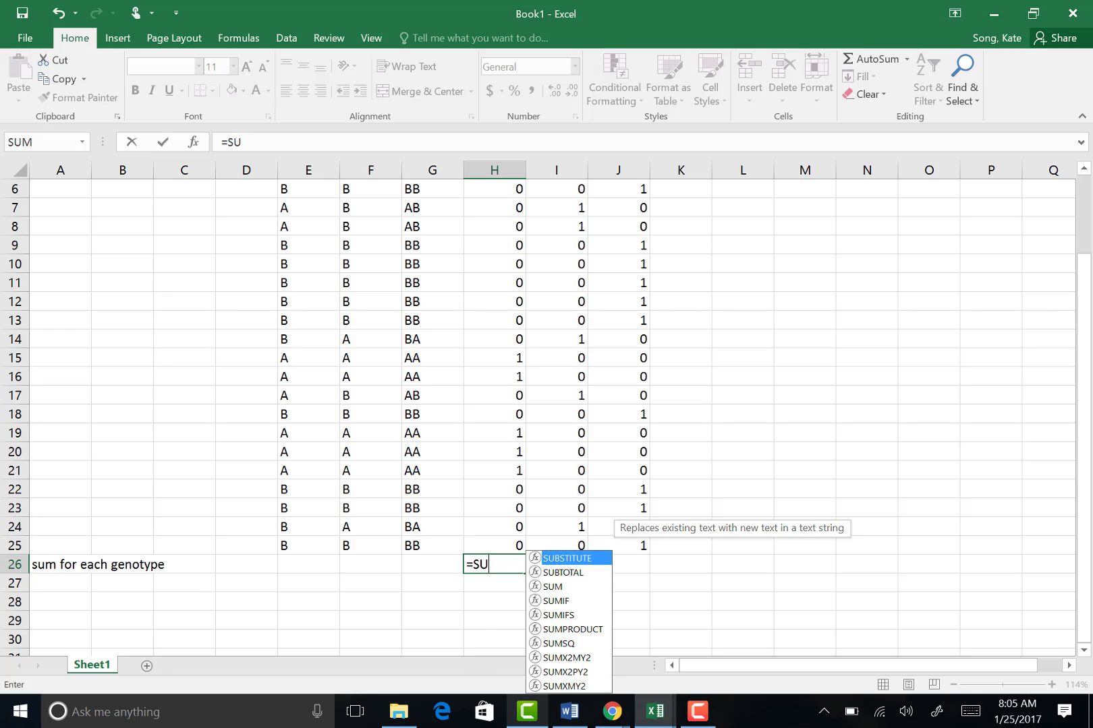
{"action": "type", "text": "M"}
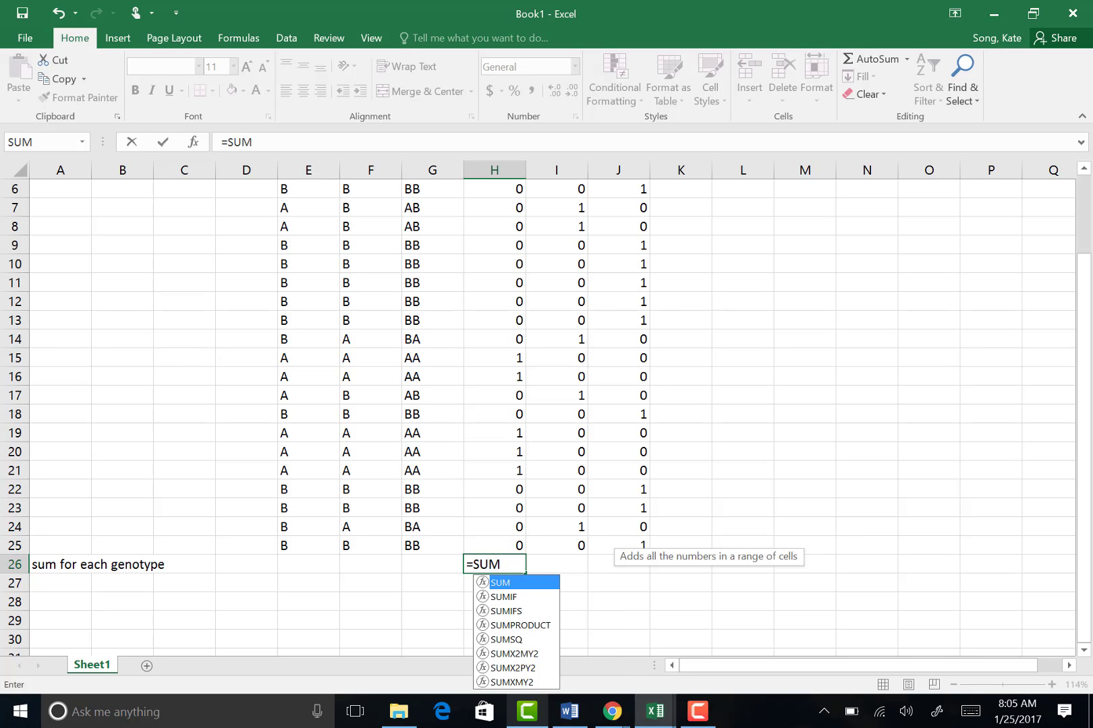
{"action": "type", "text": "("}
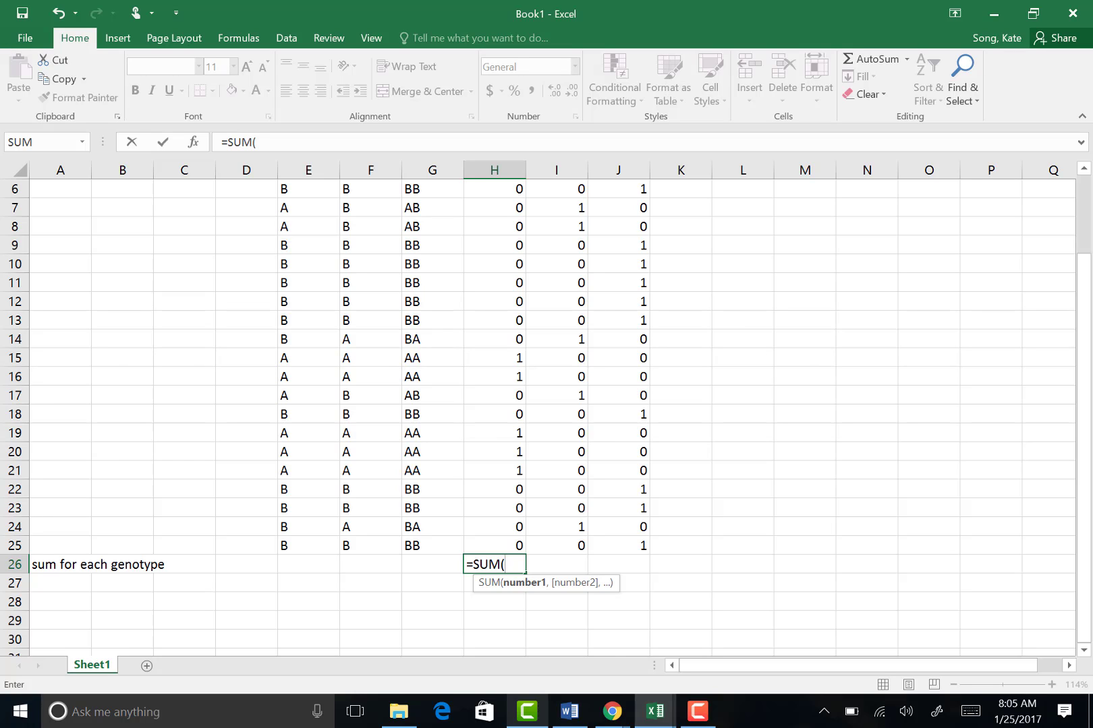
{"action": "type", "text": "H"}
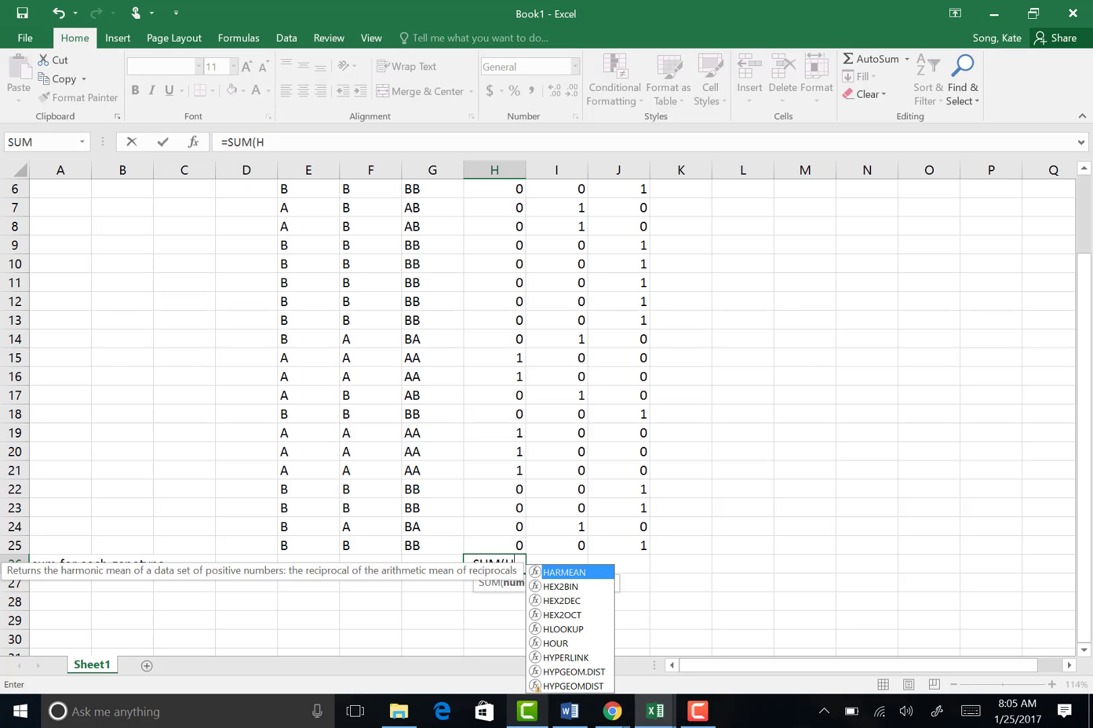
{"action": "type", "text": "5"}
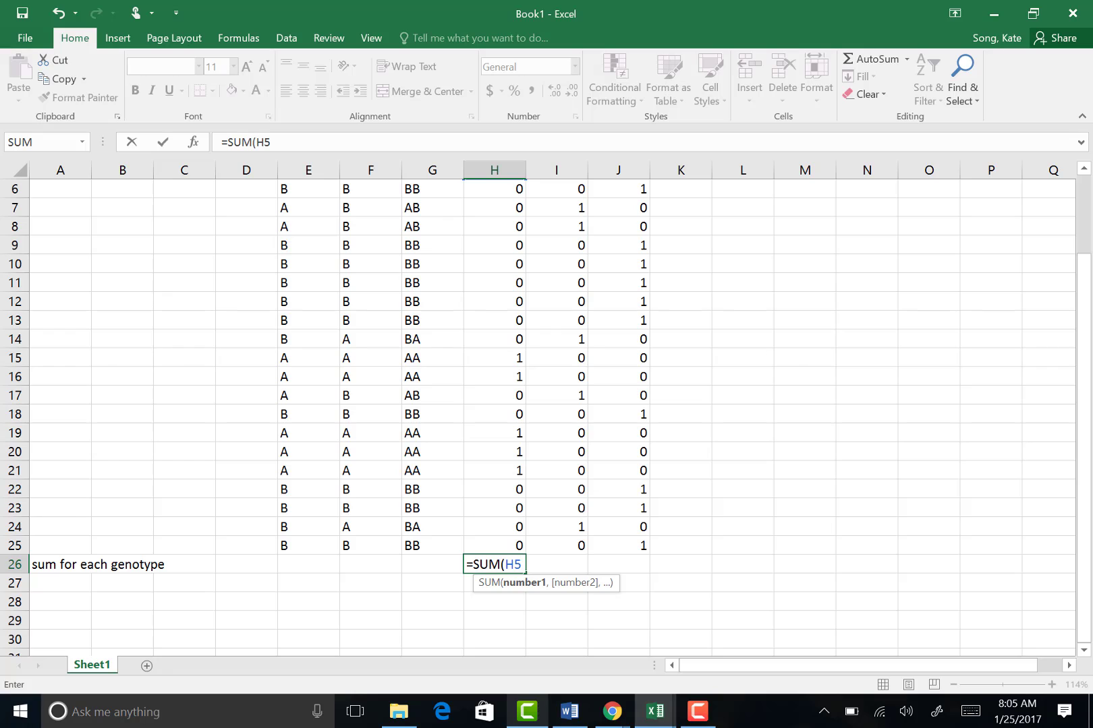
{"action": "type", "text": ":H"}
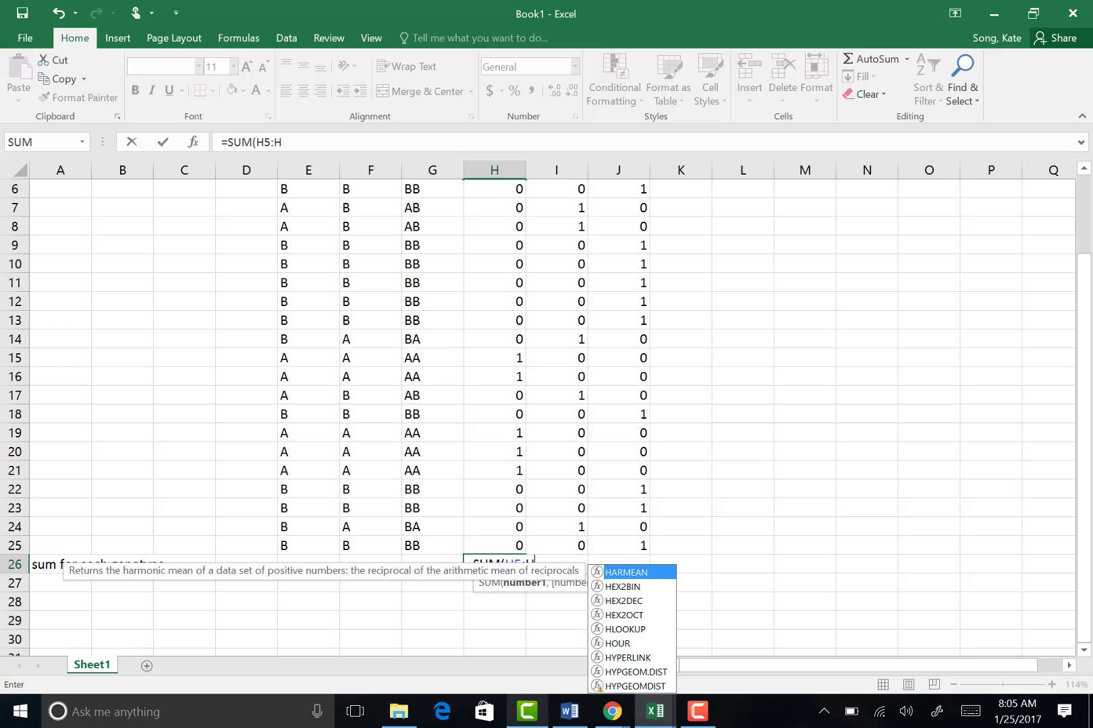
{"action": "type", "text": "25"}
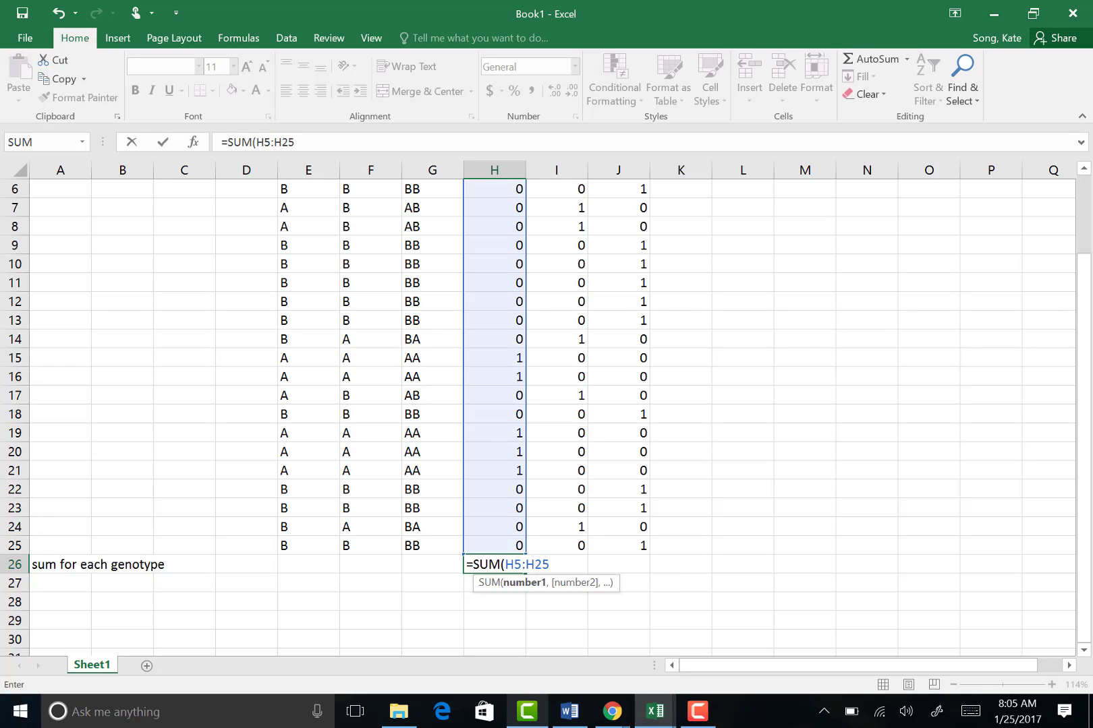
{"action": "type", "text": ")"}
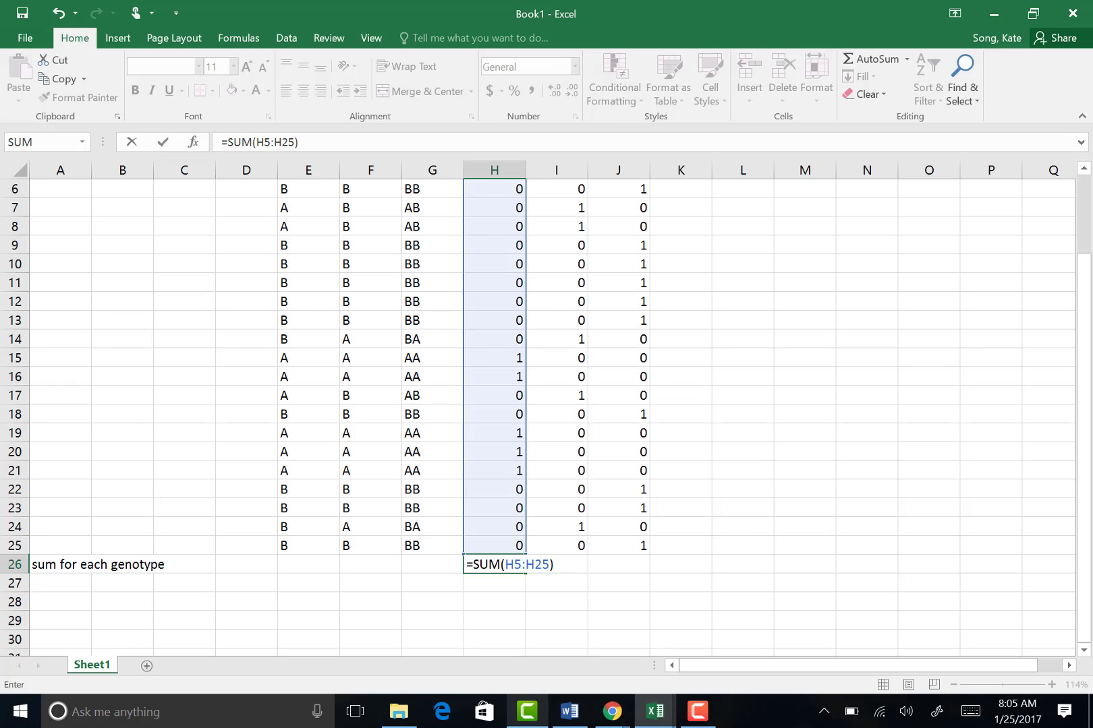
{"action": "key", "text": "Return"}
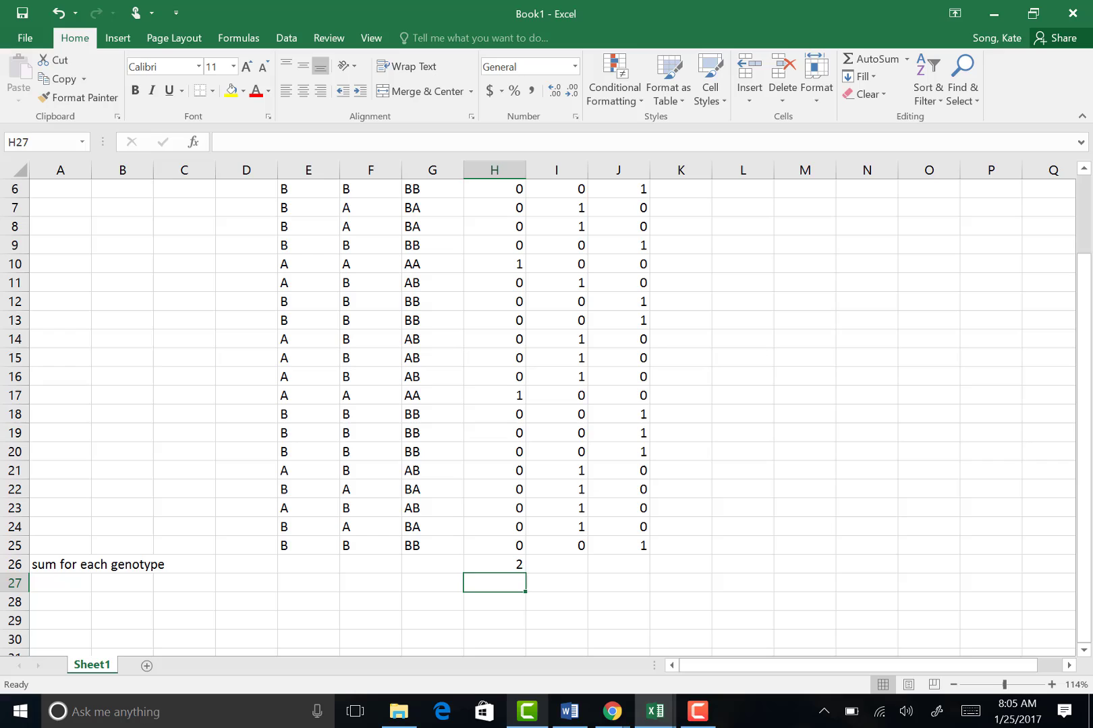
- Copy the H26 SUM formula into I26:J26 so row 26 totals 4, 11 and 6
{"action": "left_click", "coordinate": [556, 564]}
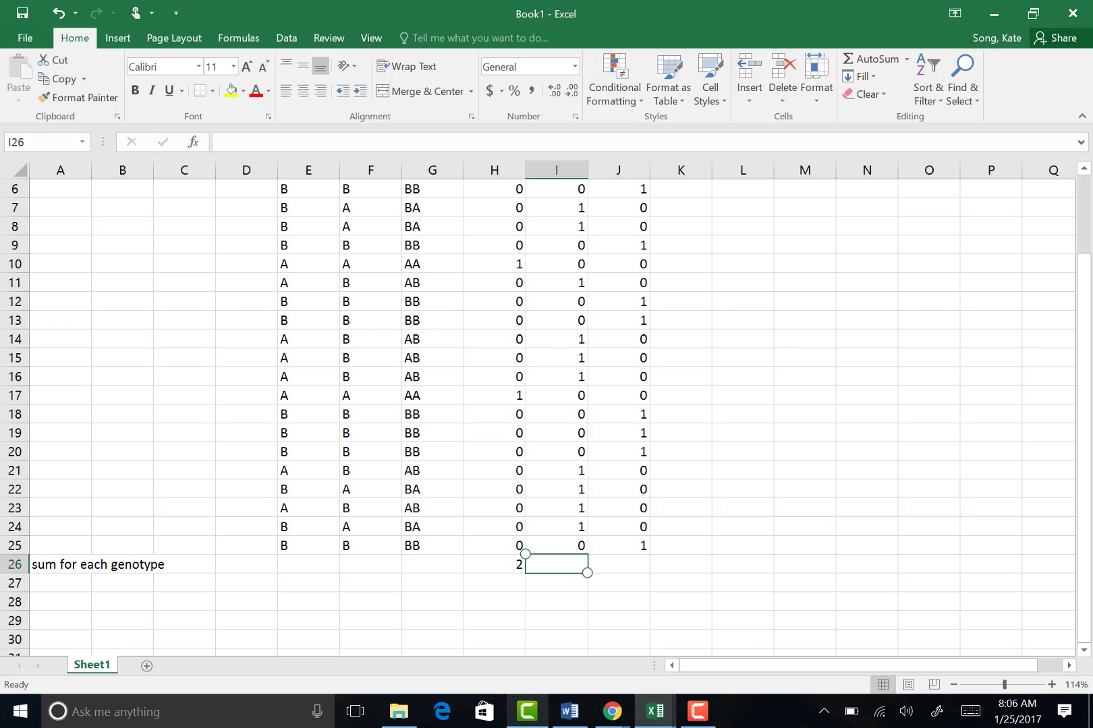
{"action": "left_click", "coordinate": [495, 564]}
{"action": "key", "text": "ctrl+c"}
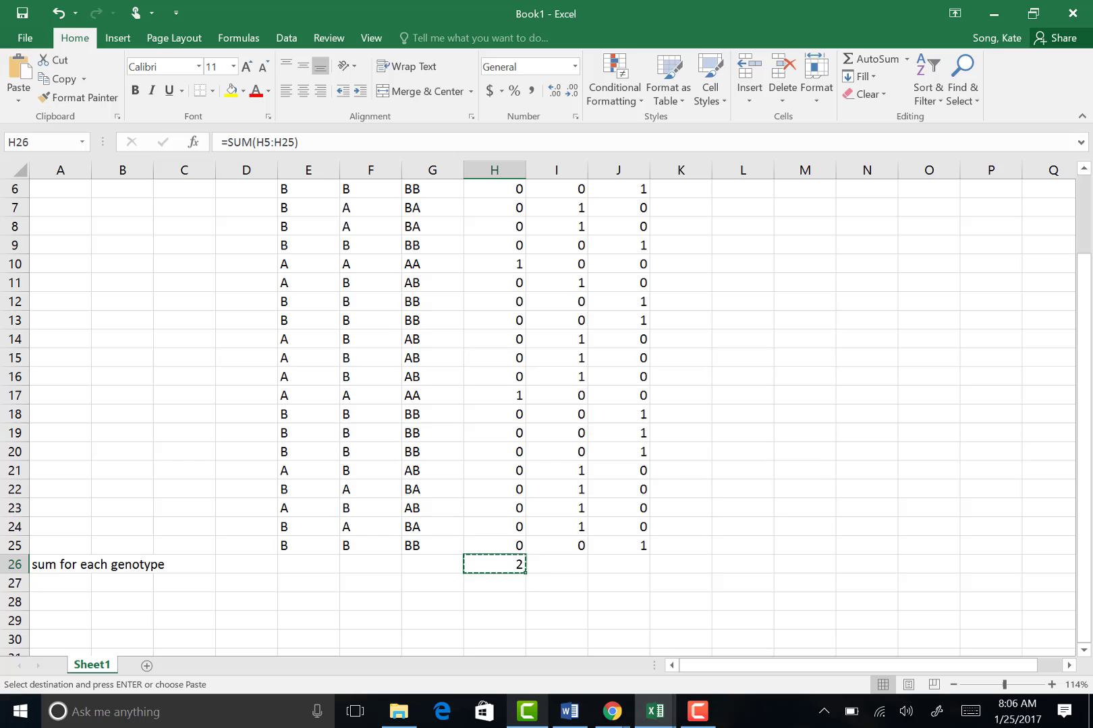
{"action": "left_click", "coordinate": [494, 564]}
{"action": "left_click_drag", "start_coordinate": [494, 564], "coordinate": [648, 572]}
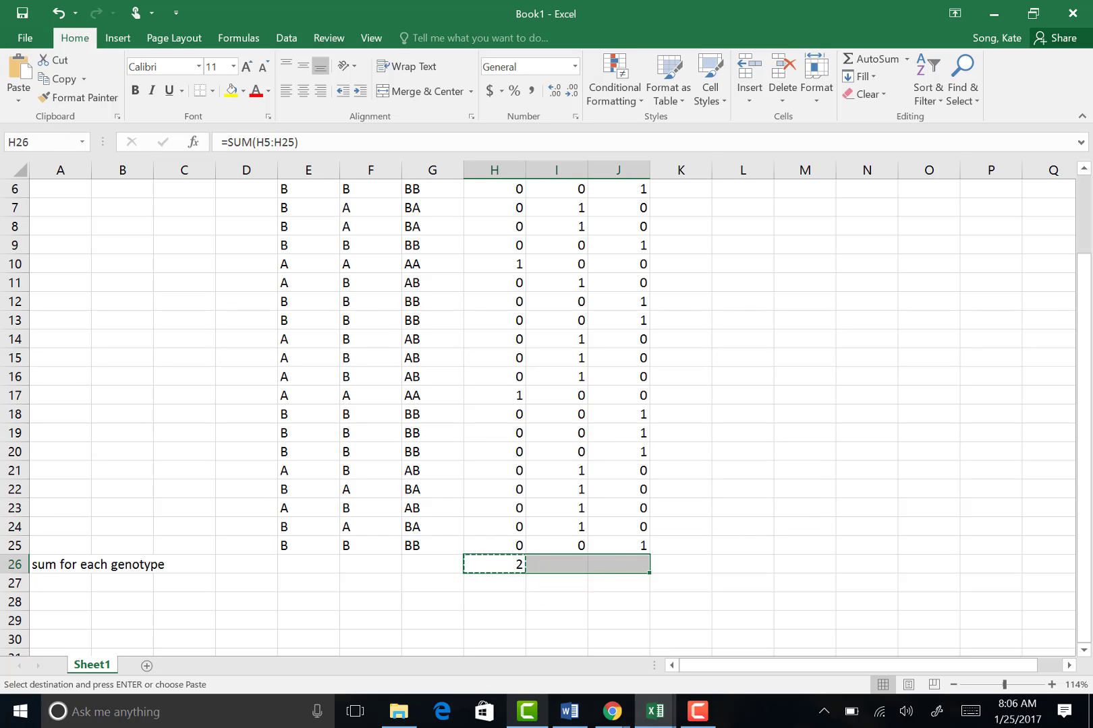
{"action": "key", "text": "ctrl+v"}
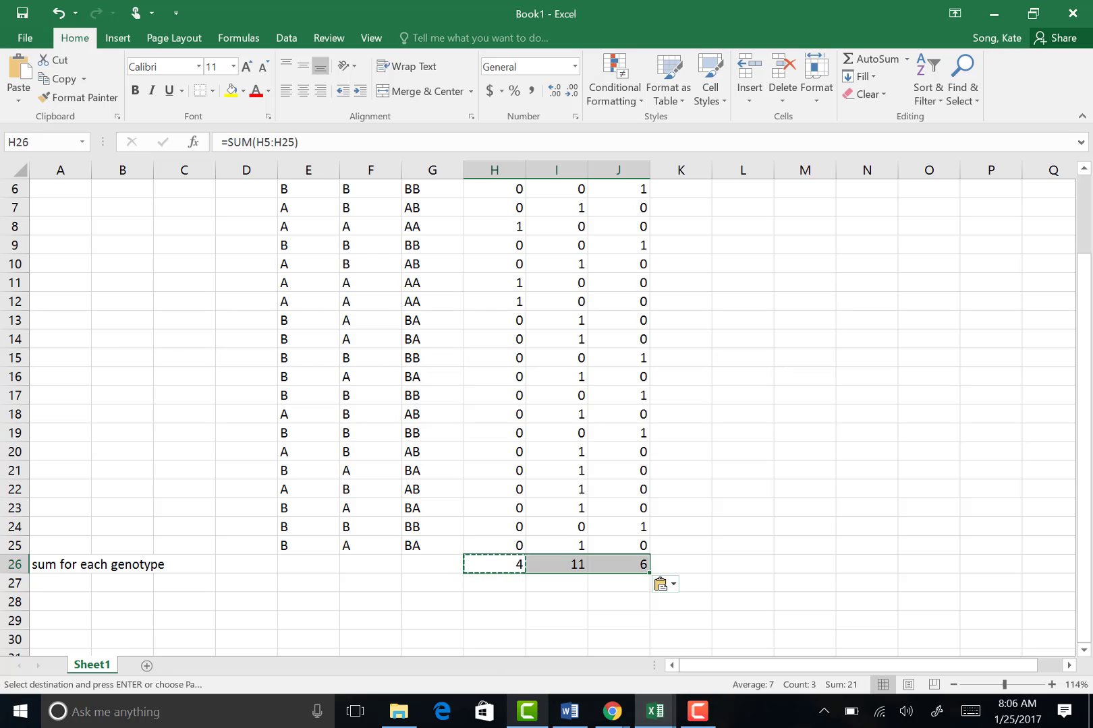
{"action": "key", "text": "F10"}
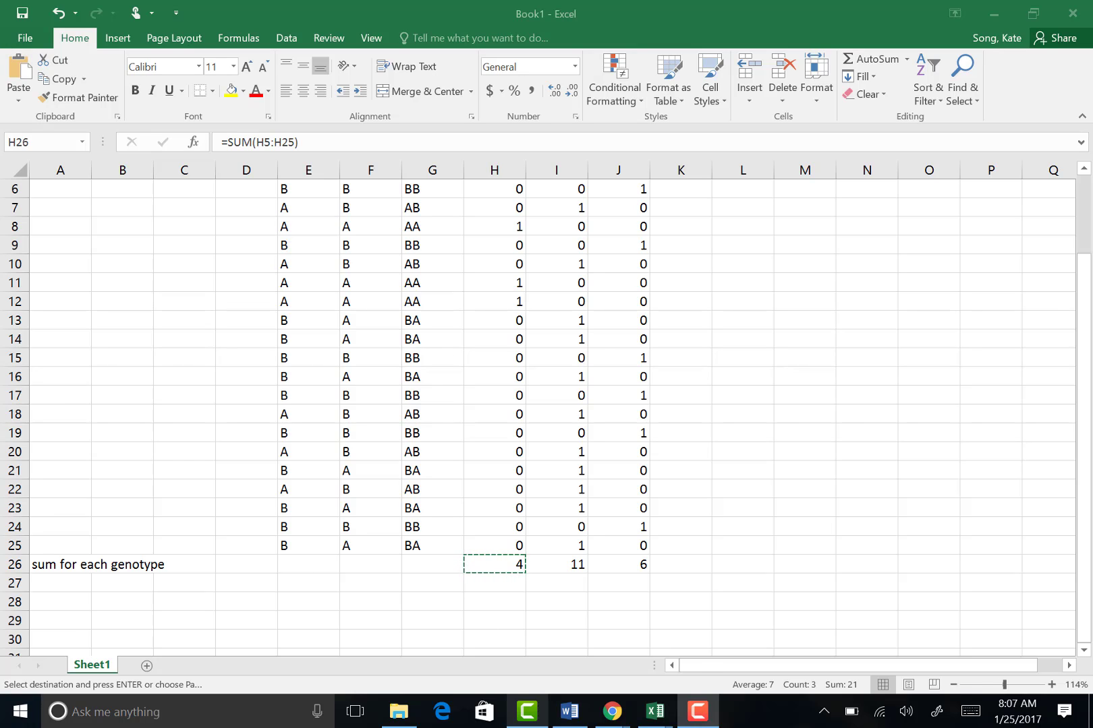
- Label A29 'number of each allele' and add allele headings A in H28 and B in J28
{"action": "left_click", "coordinate": [60, 620]}
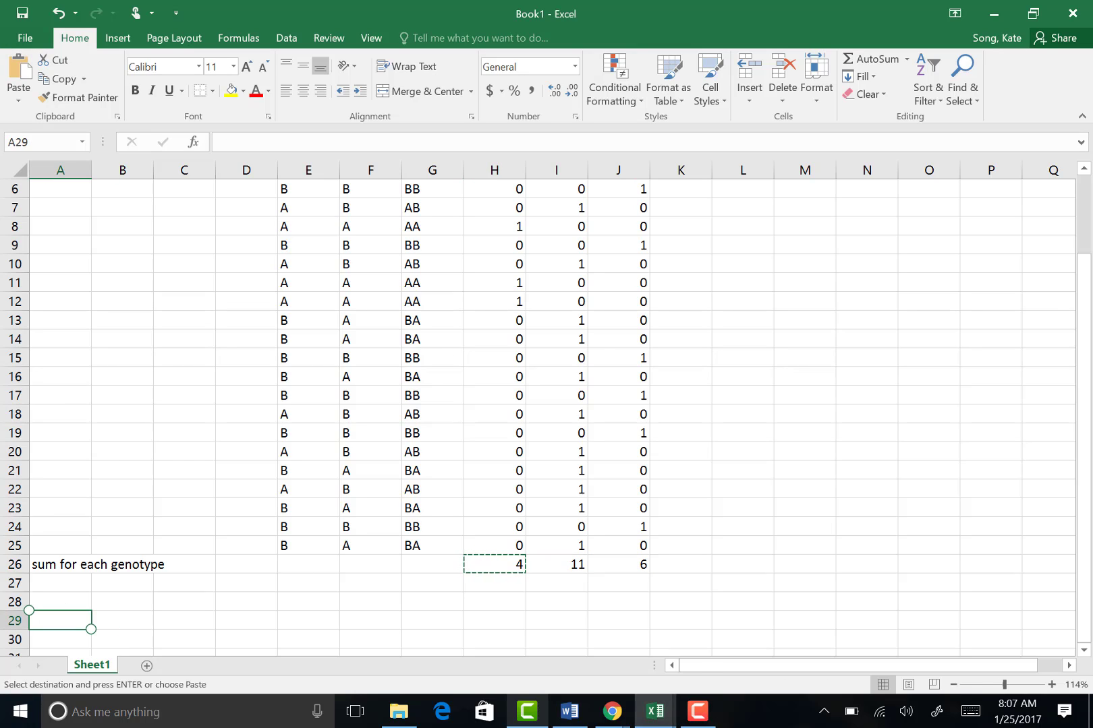
{"action": "type", "text": "number"}
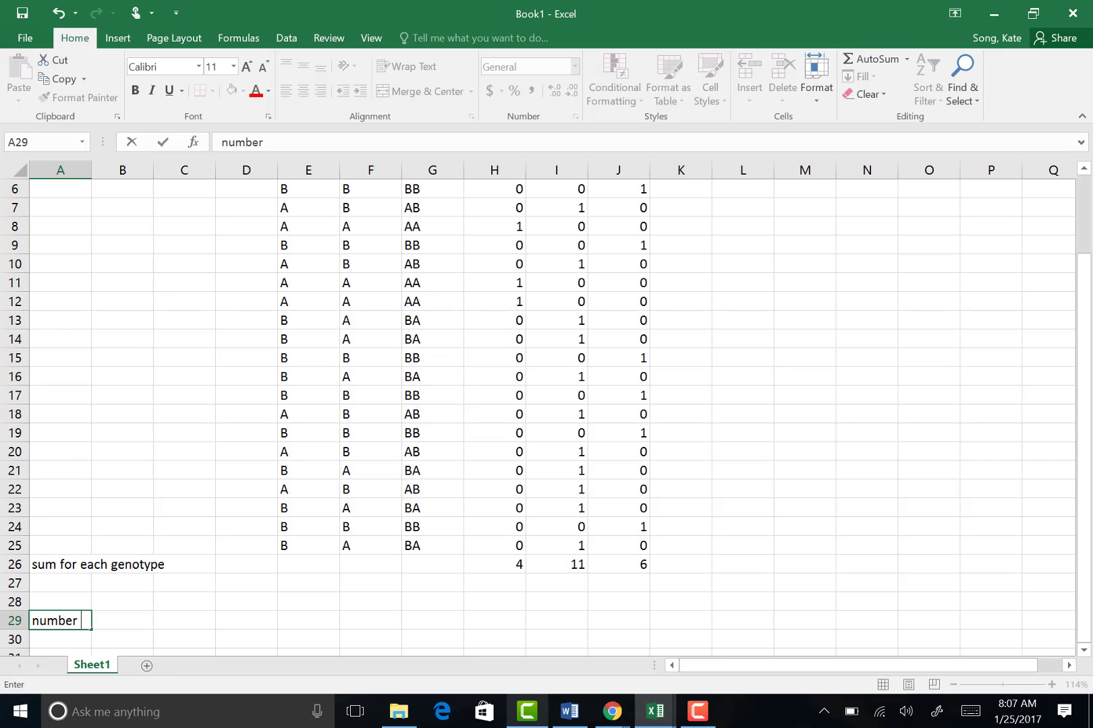
{"action": "type", "text": " of each allele"}
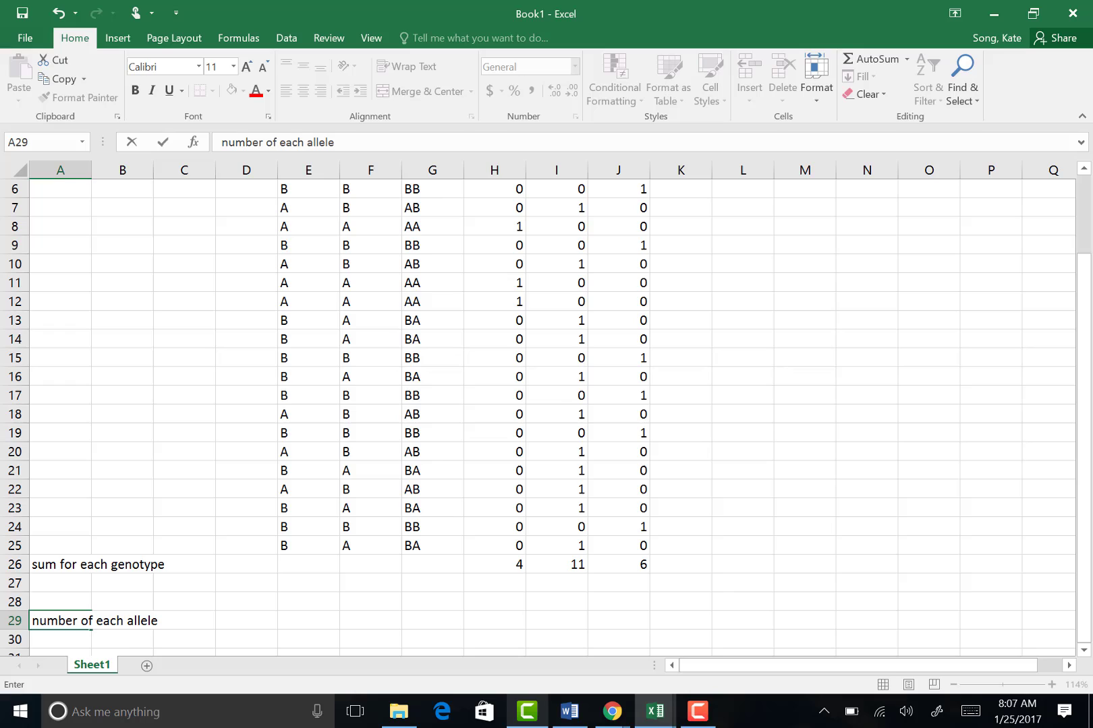
{"action": "left_click", "coordinate": [495, 601]}
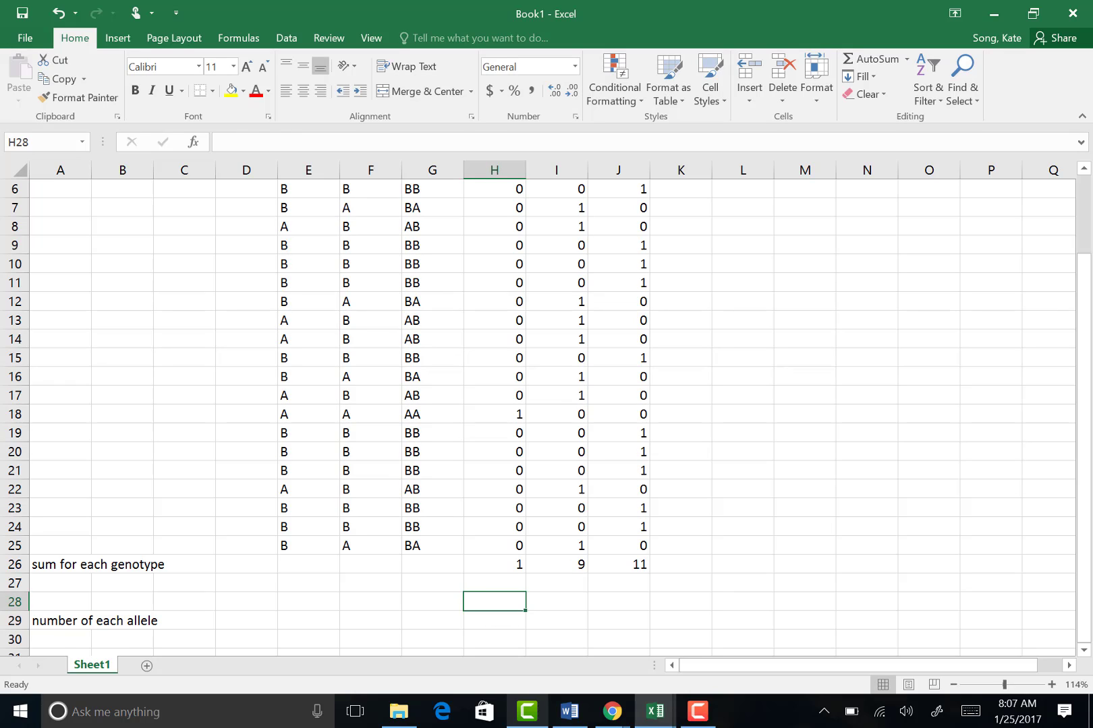
{"action": "type", "text": "A"}
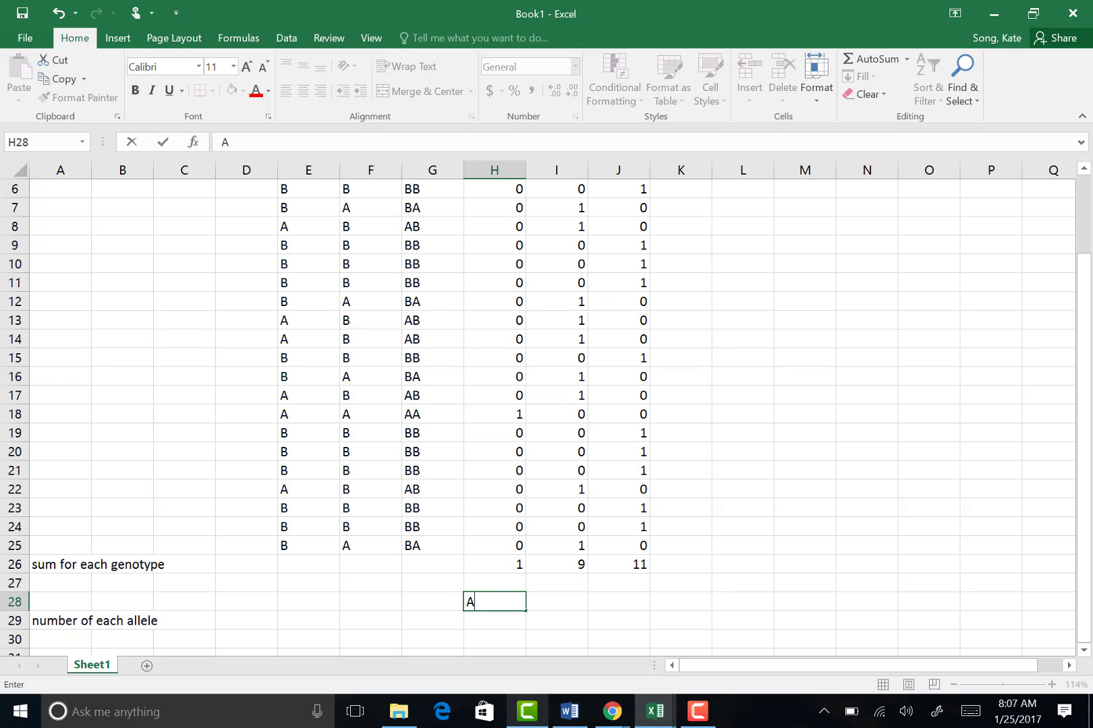
{"action": "left_click", "coordinate": [620, 601]}
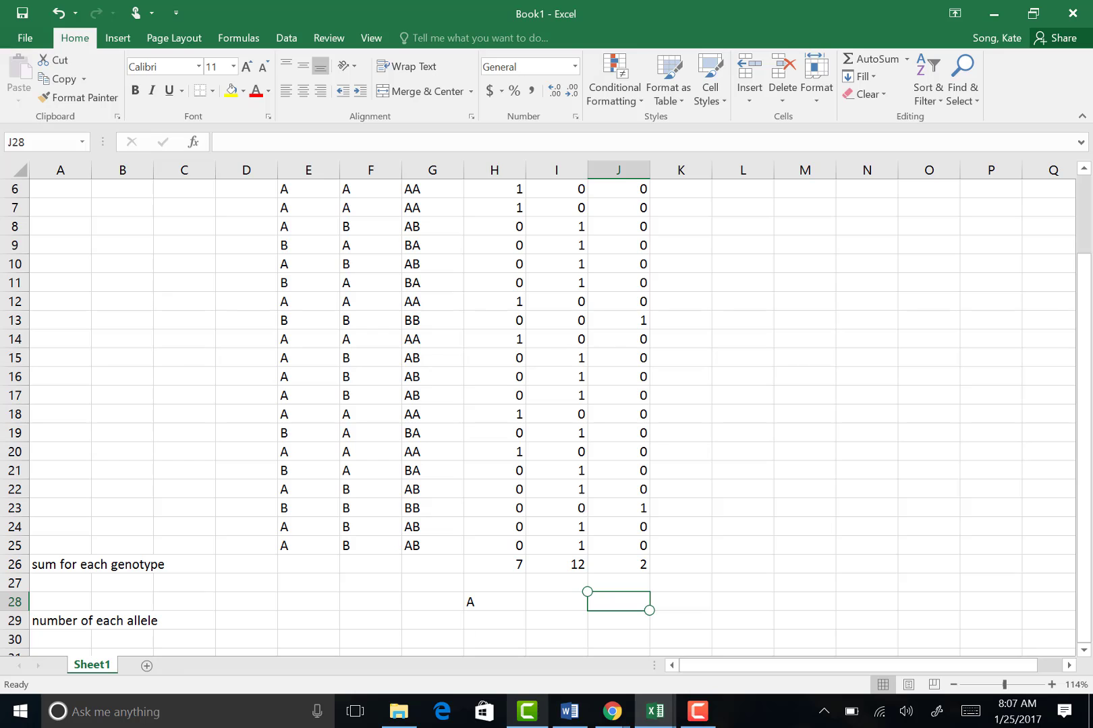
{"action": "type", "text": "B"}
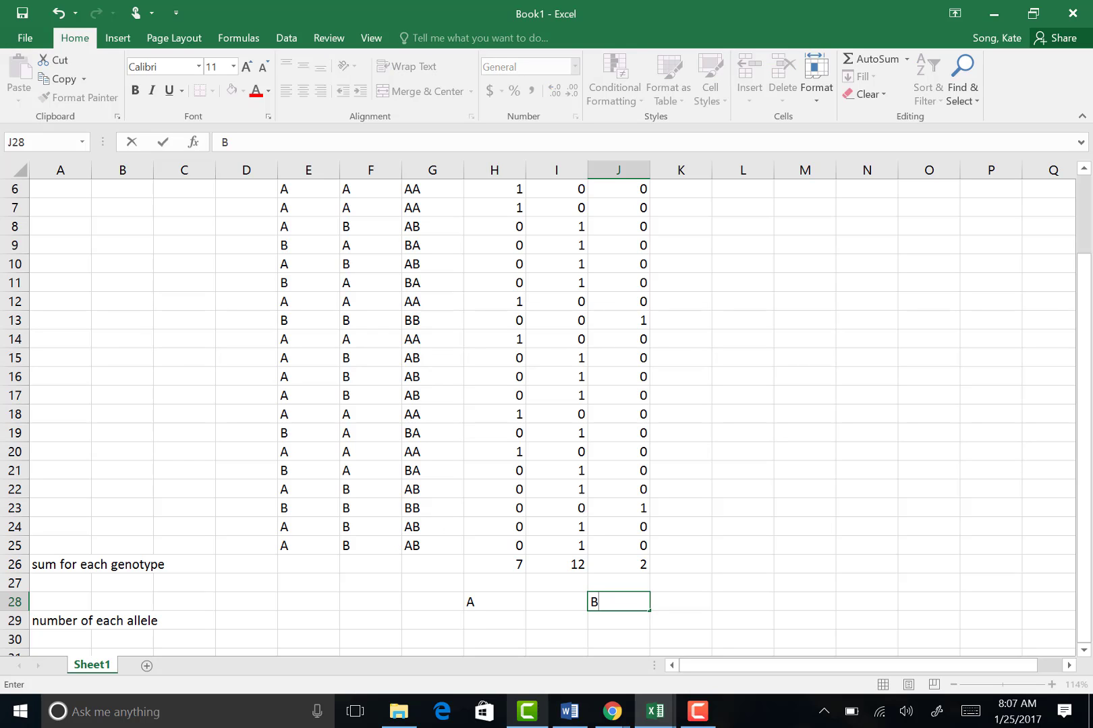
{"action": "left_click", "coordinate": [494, 620]}
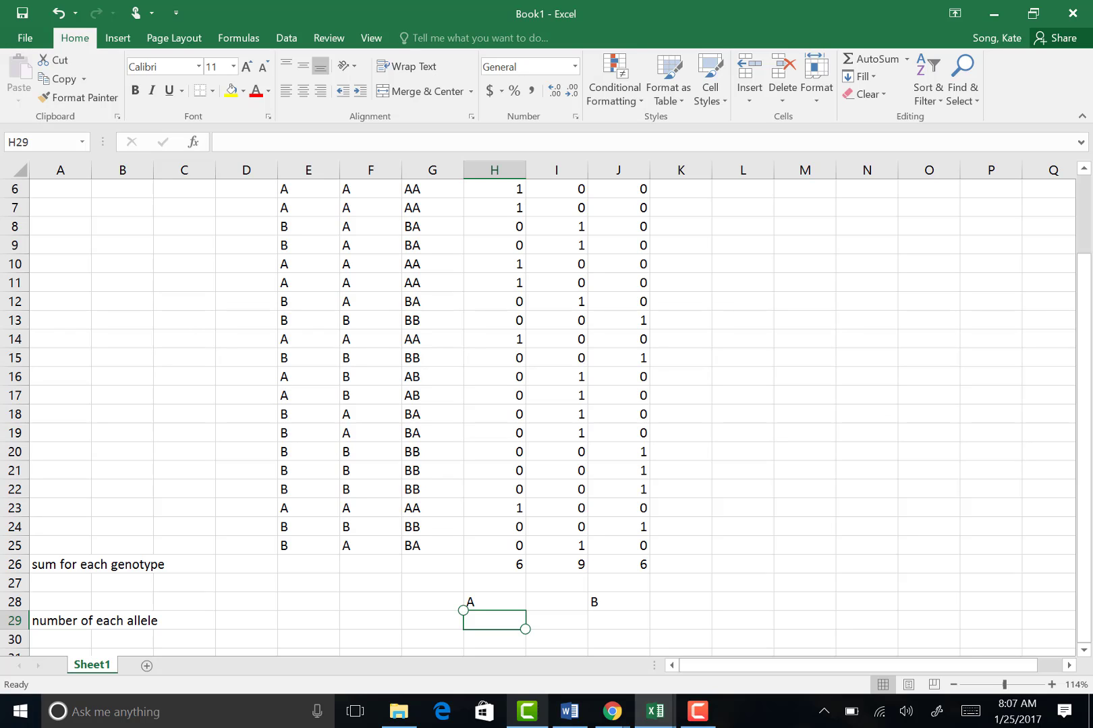
- Enter =COUNTIF(E5:F25,"A") in H29 to count A alleles, giving 16
{"action": "type", "text": "="}
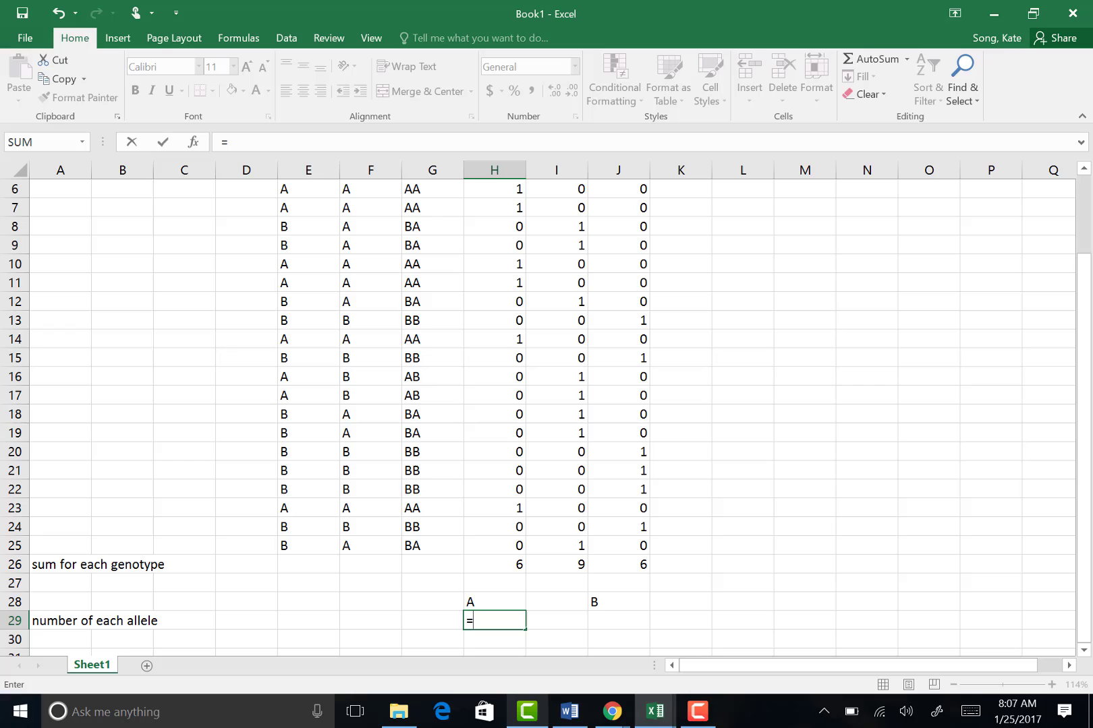
{"action": "type", "text": "COU"}
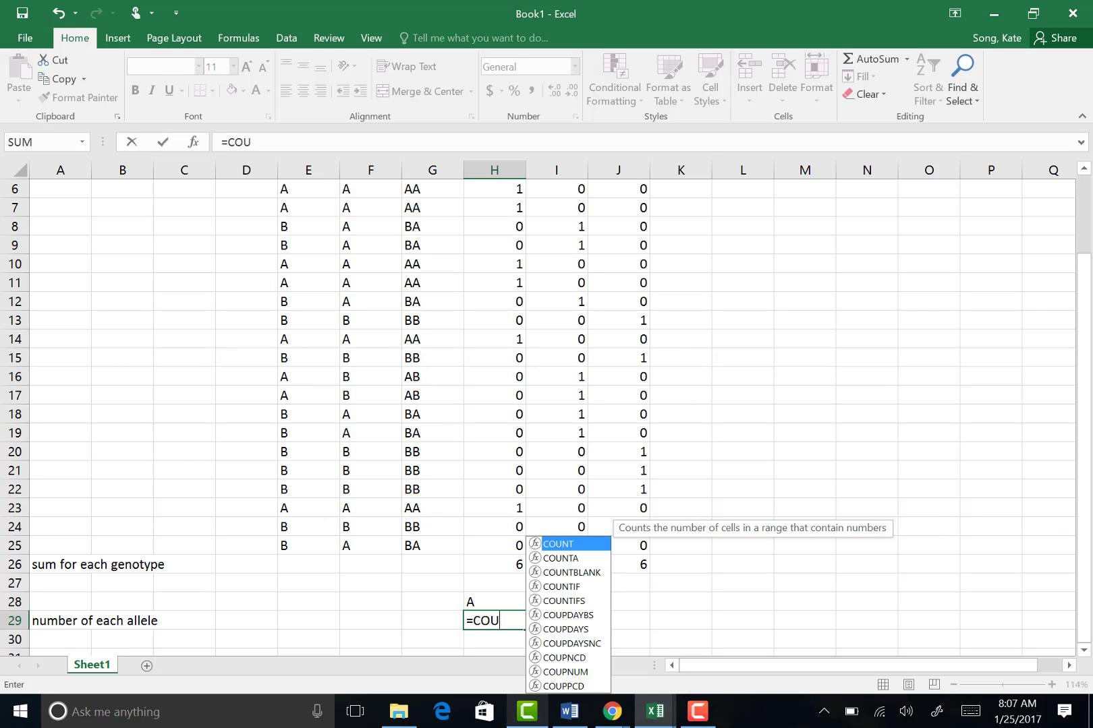
{"action": "type", "text": "NTIF"}
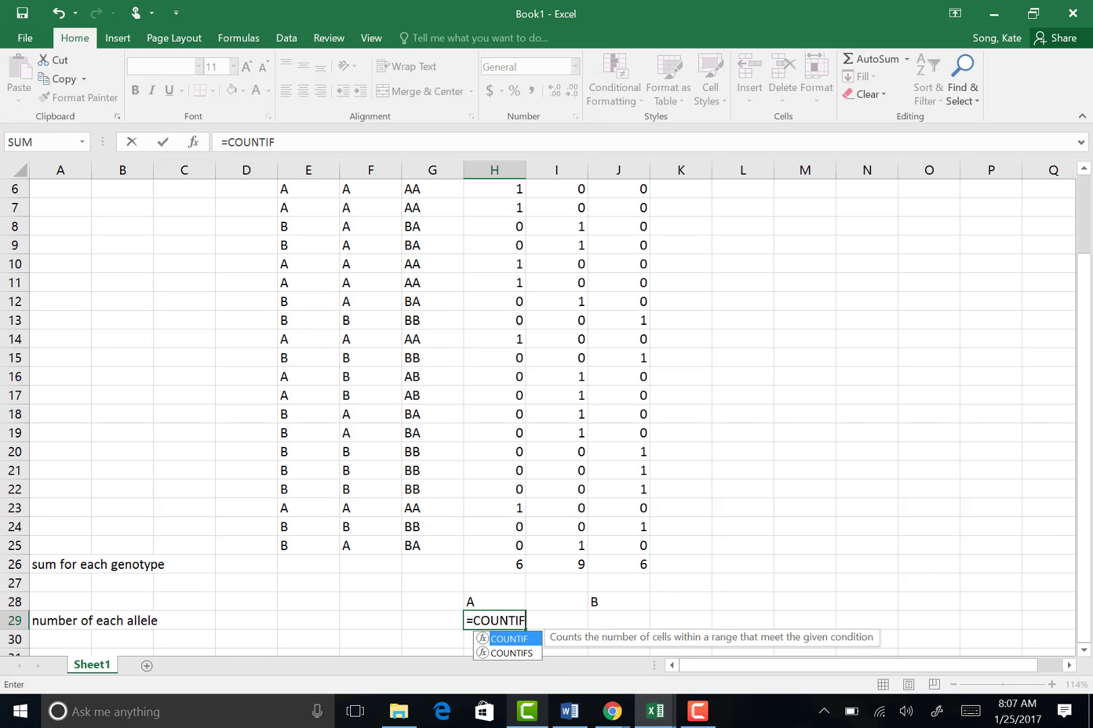
{"action": "type", "text": "("}
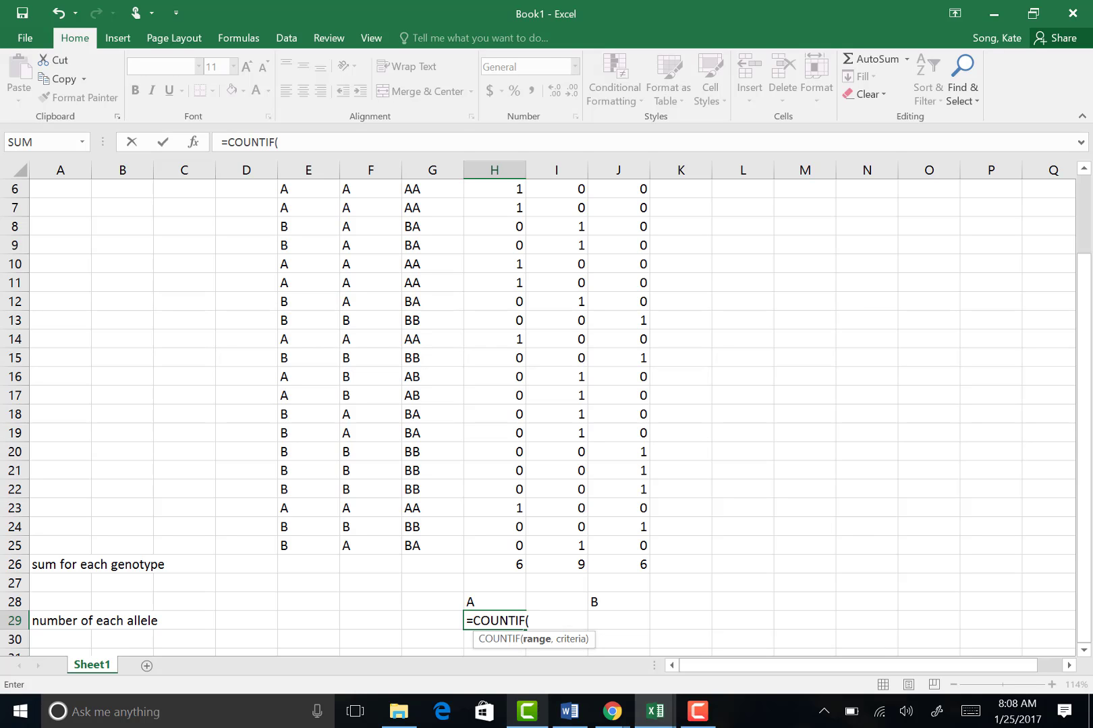
{"action": "scroll", "coordinate": [540, 418], "scroll_direction": "up", "scroll_amount": 2}
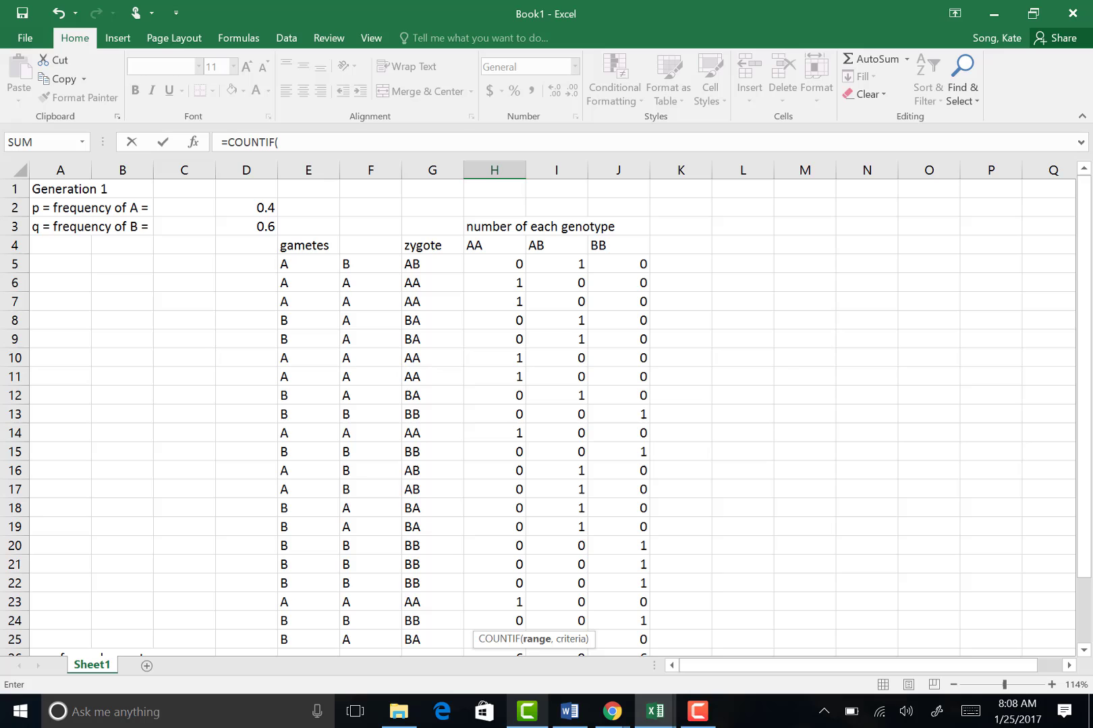
{"action": "scroll", "coordinate": [529, 562], "scroll_direction": "down", "scroll_amount": 3}
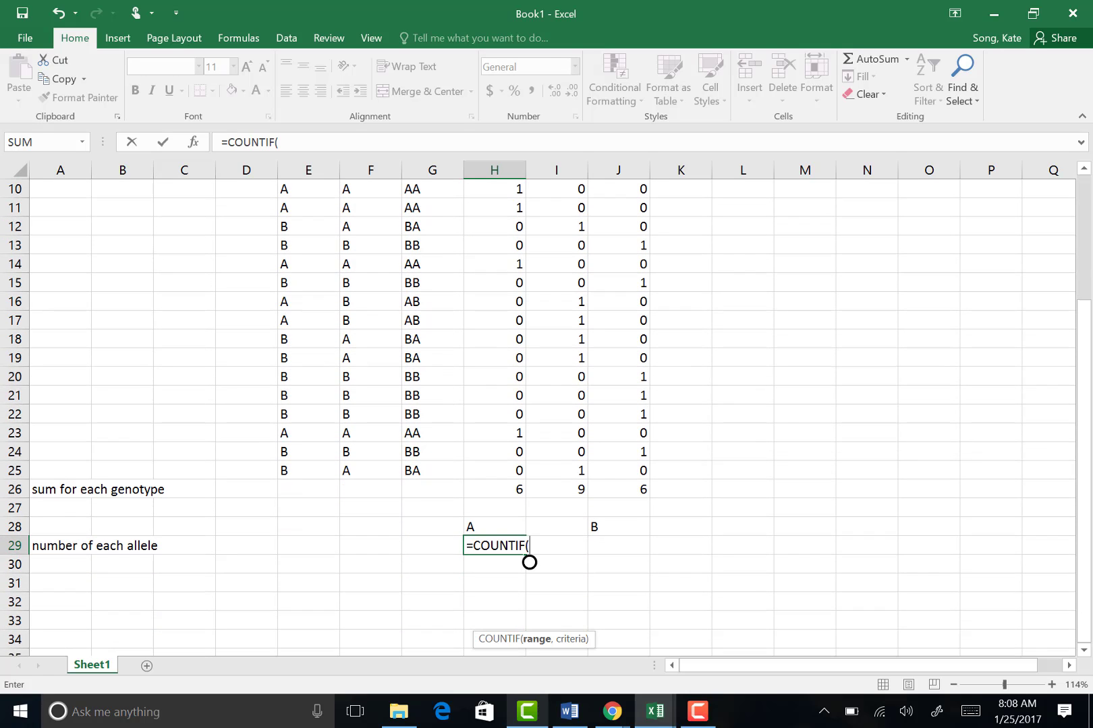
{"action": "type", "text": "E"}
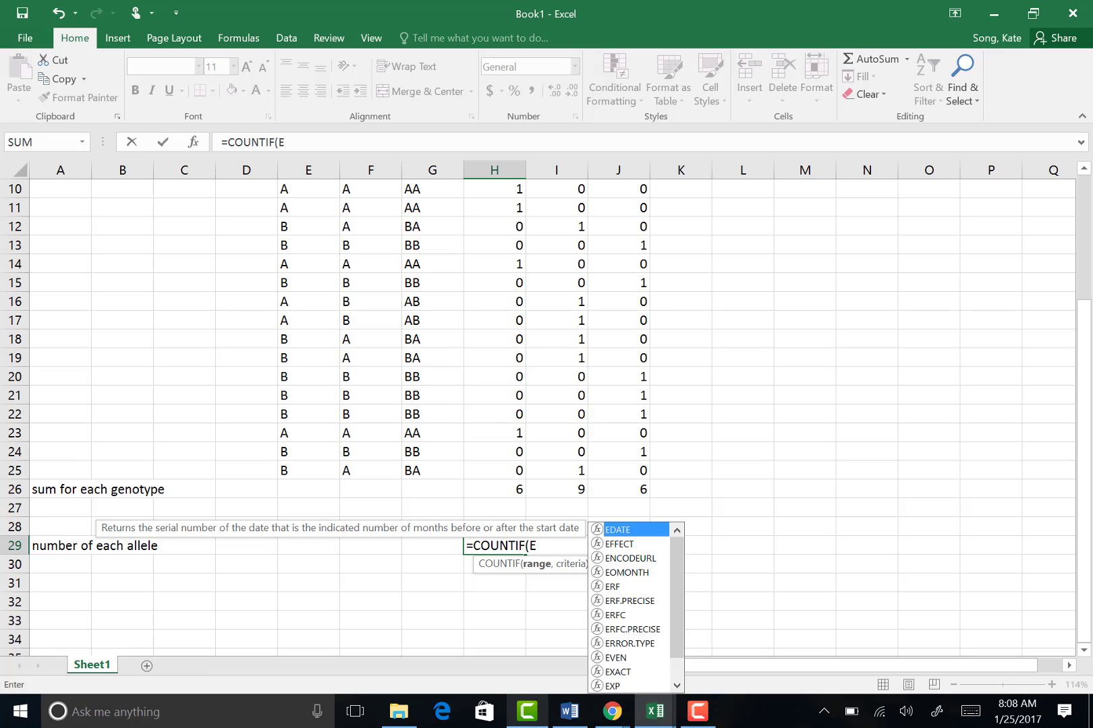
{"action": "type", "text": "5:F"}
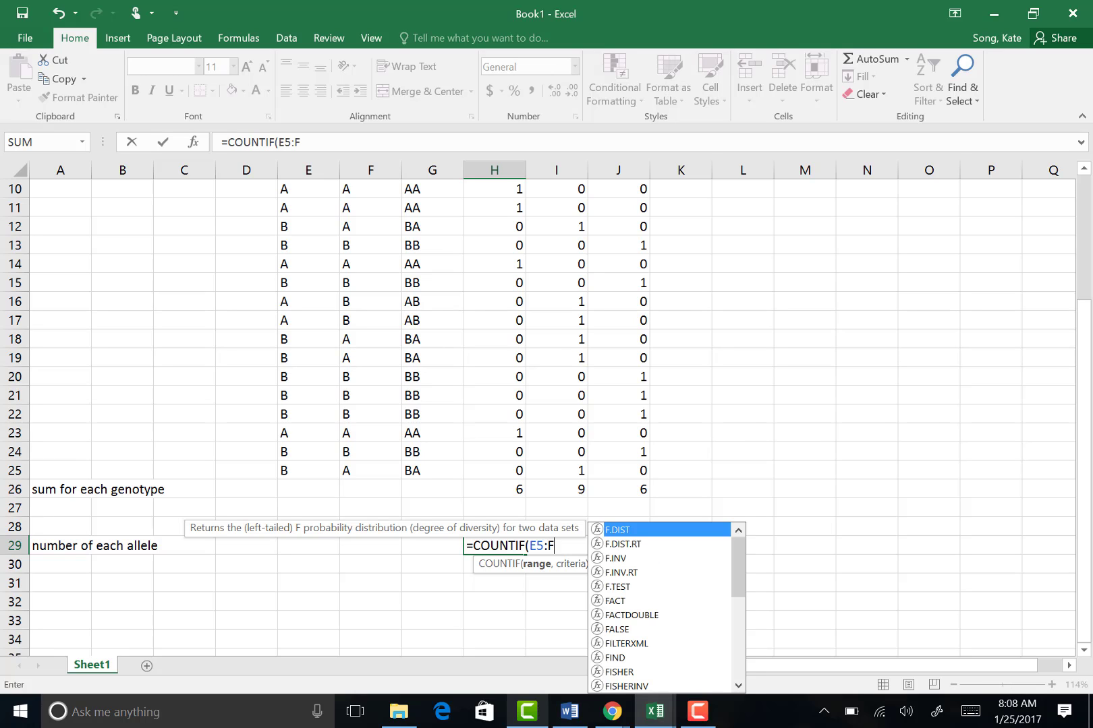
{"action": "type", "text": "25"}
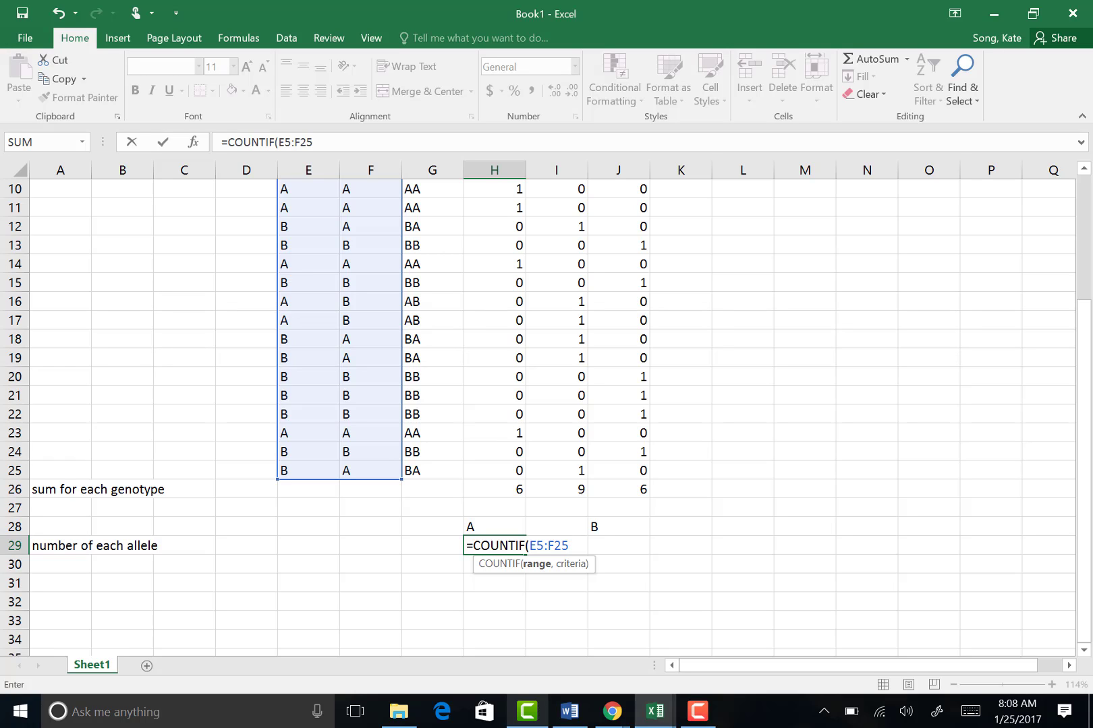
{"action": "type", "text": ",\"A\")"}
{"action": "key", "text": "Return"}
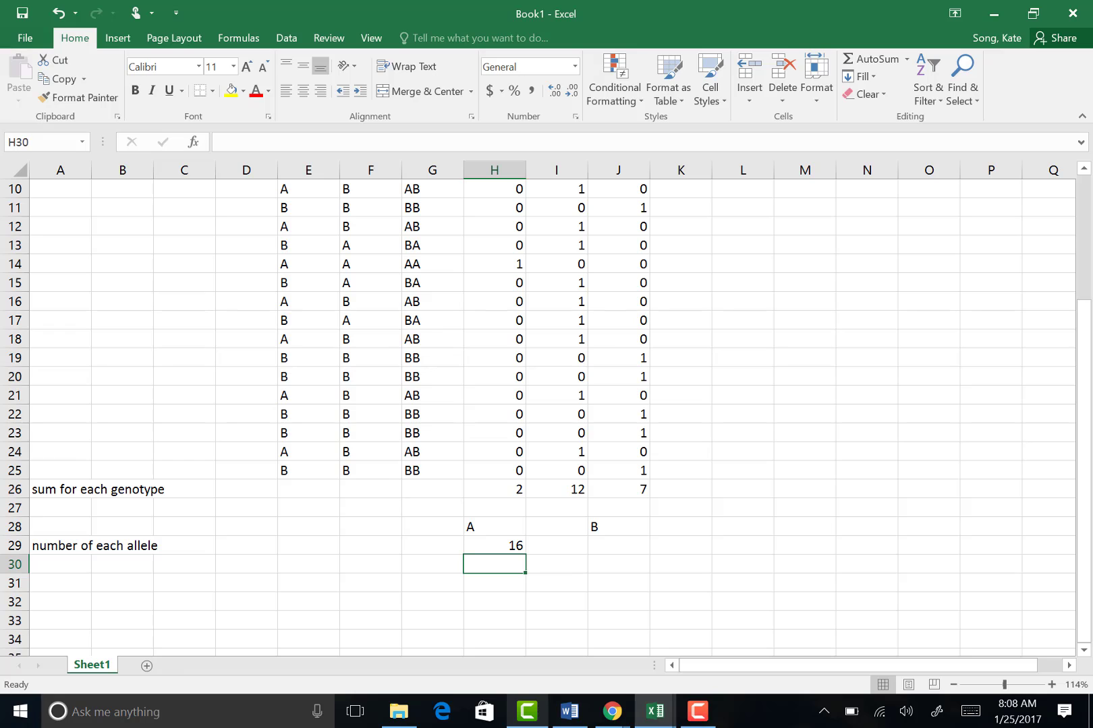
- Enter =COUNTIF(E5:F25,"B") in J29 to count B alleles, showing 28
{"action": "left_click", "coordinate": [618, 545]}
{"action": "type", "text": "="}
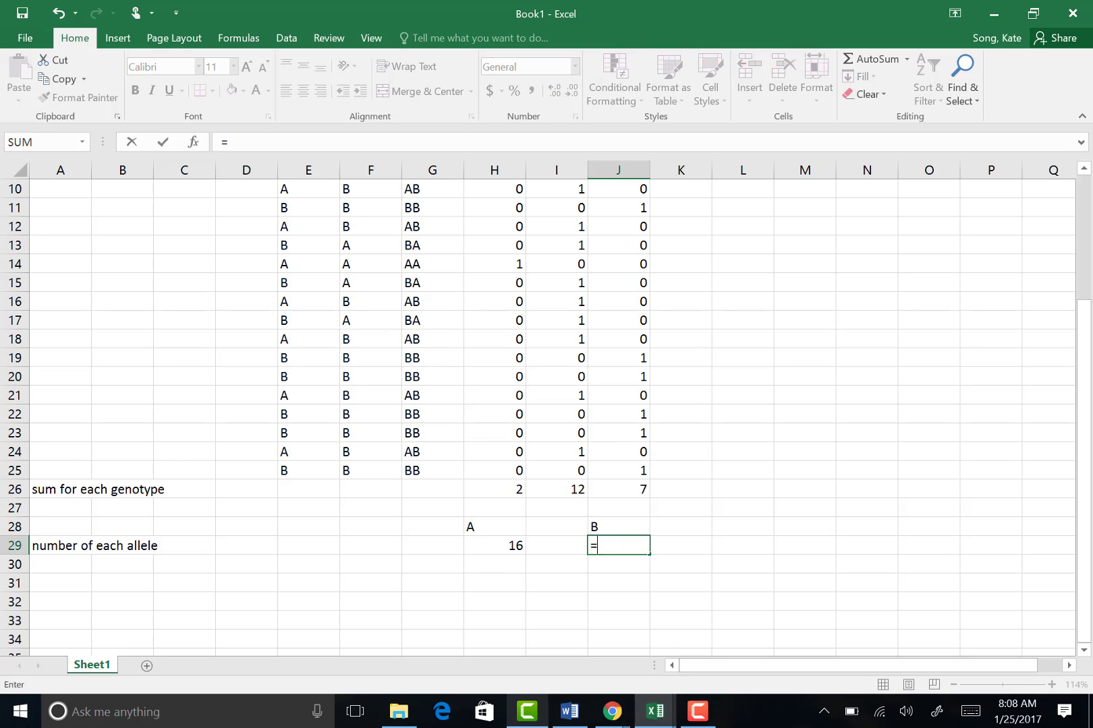
{"action": "type", "text": "COUN"}
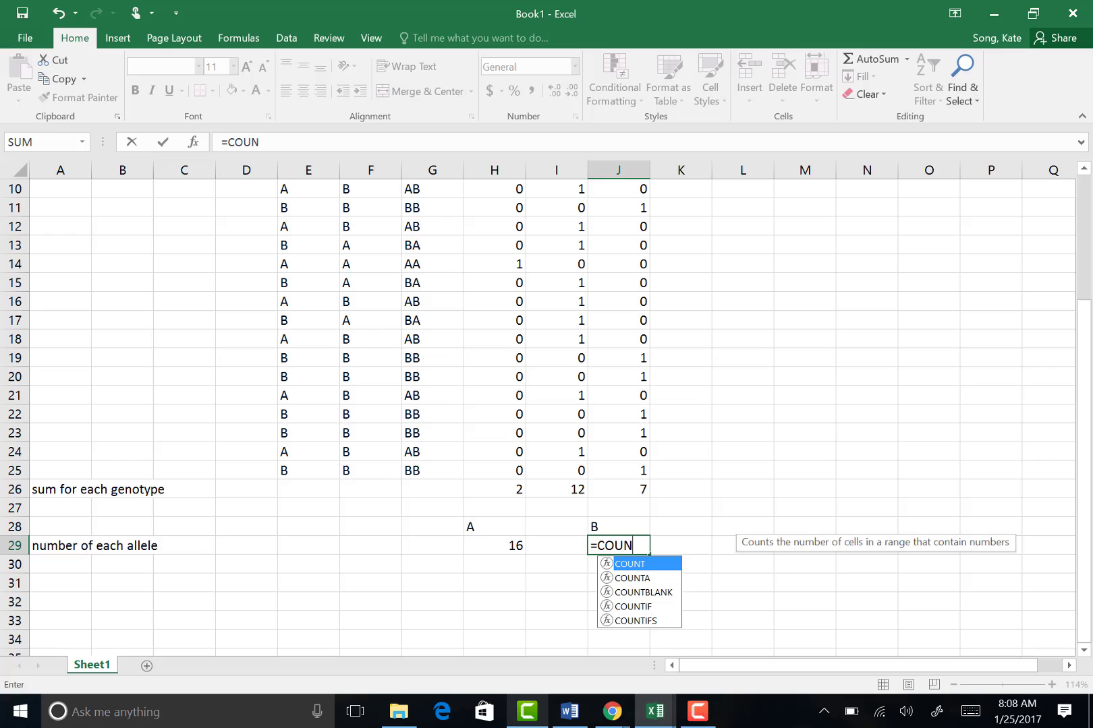
{"action": "type", "text": "TIF("}
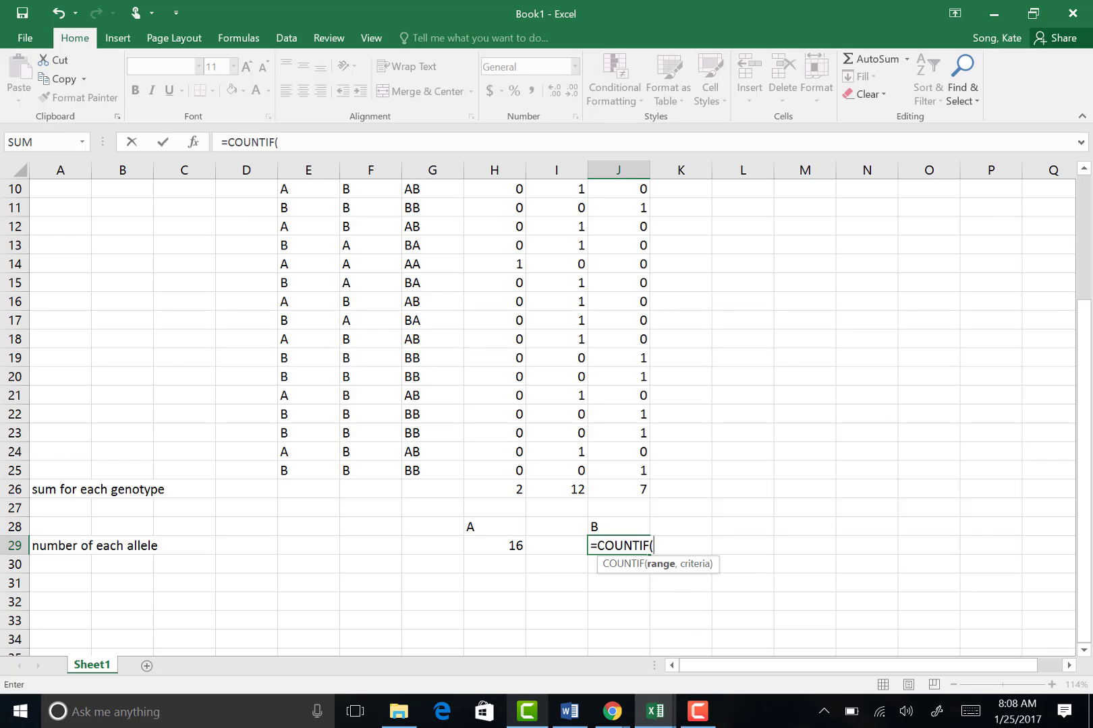
{"action": "type", "text": "E5:F"}
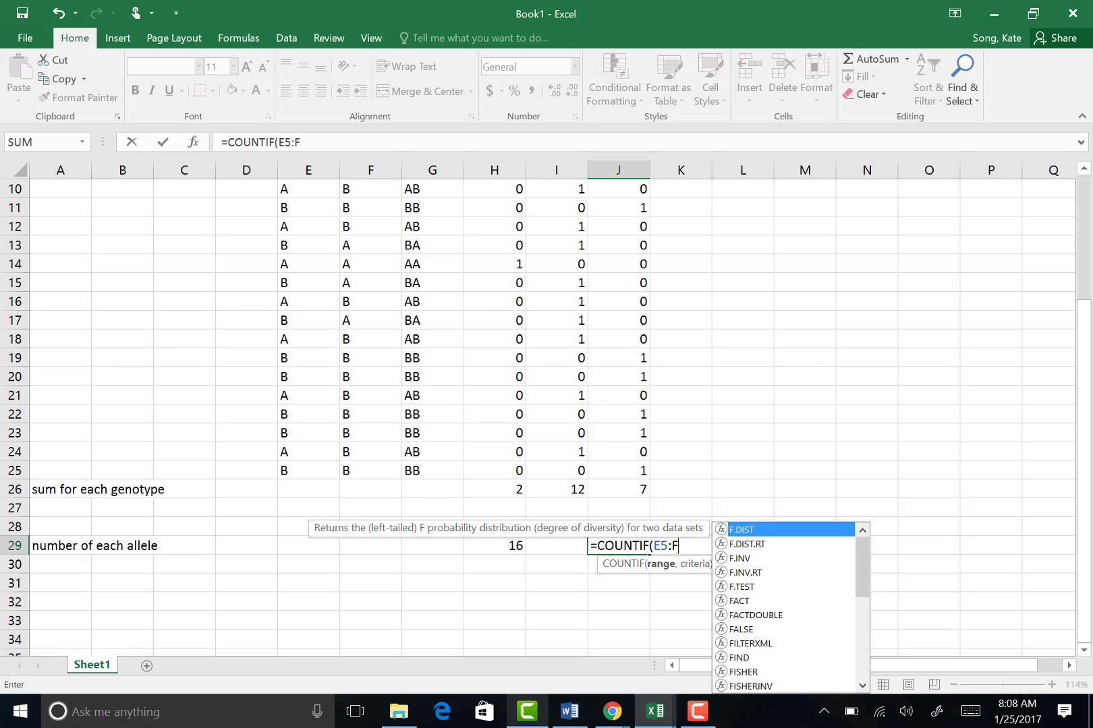
{"action": "type", "text": "25)"}
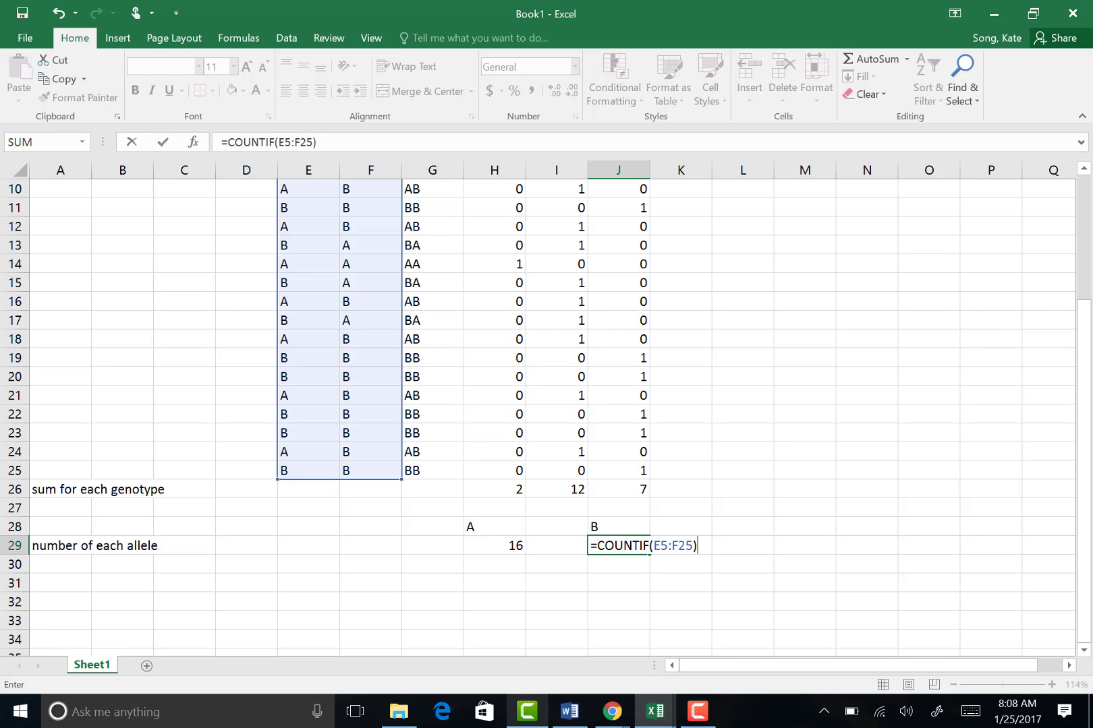
{"action": "key", "text": "BackSpace"}
{"action": "type", "text": ","}
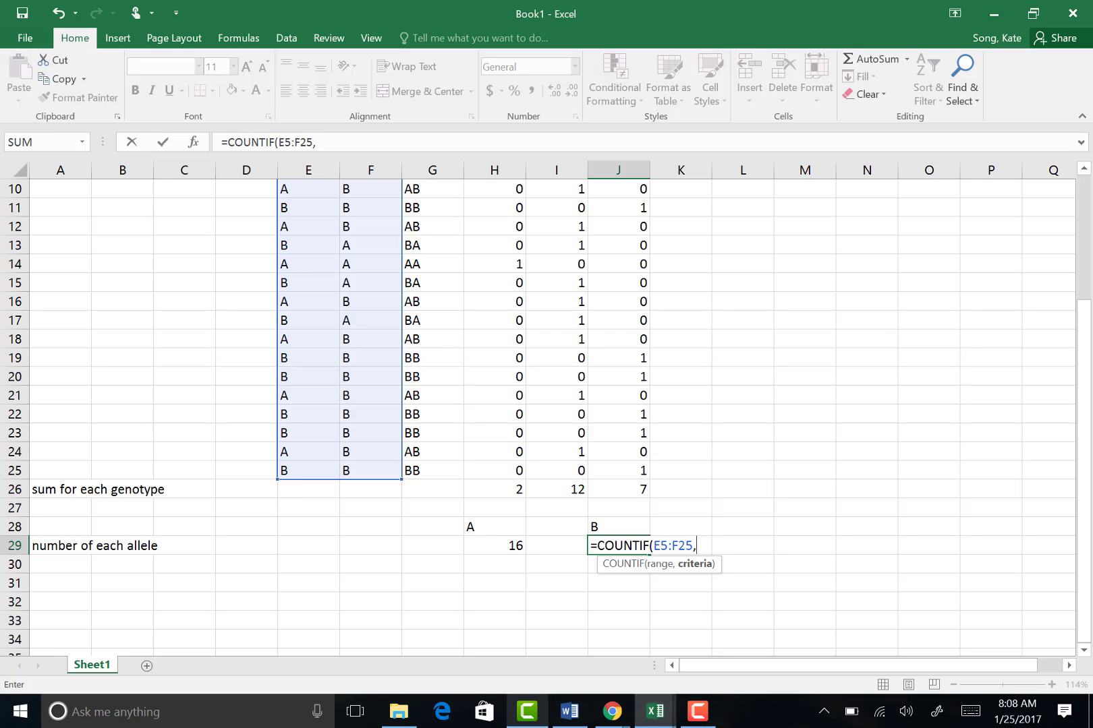
{"action": "type", "text": "\"B\")"}
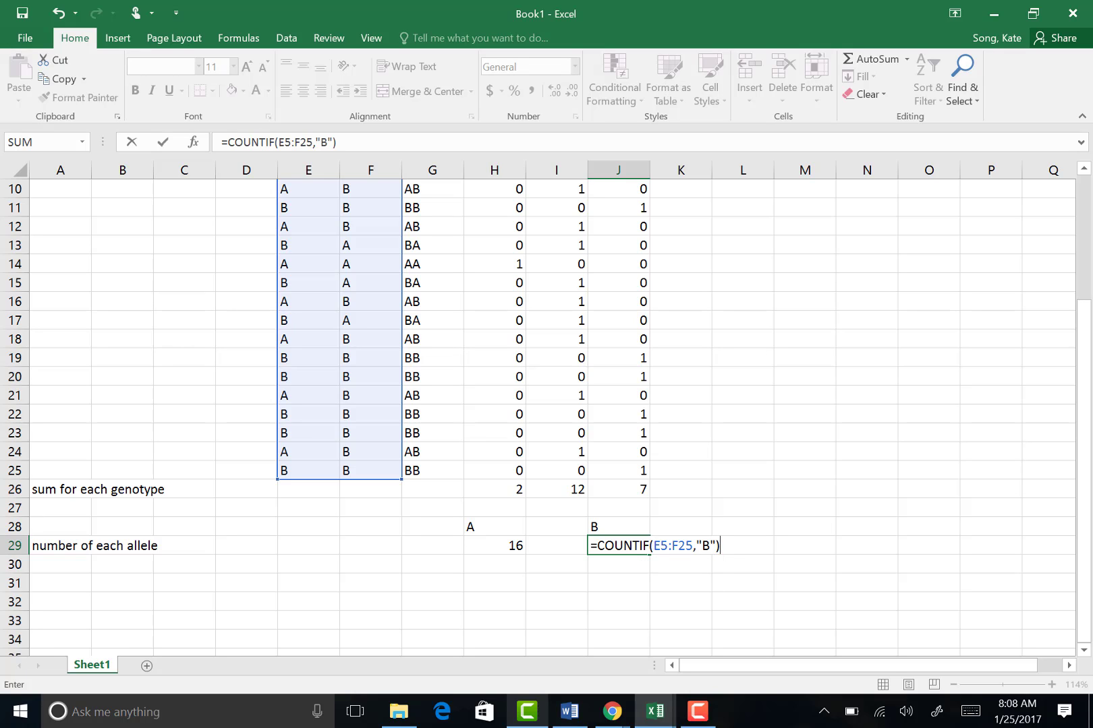
{"action": "key", "text": "Return"}
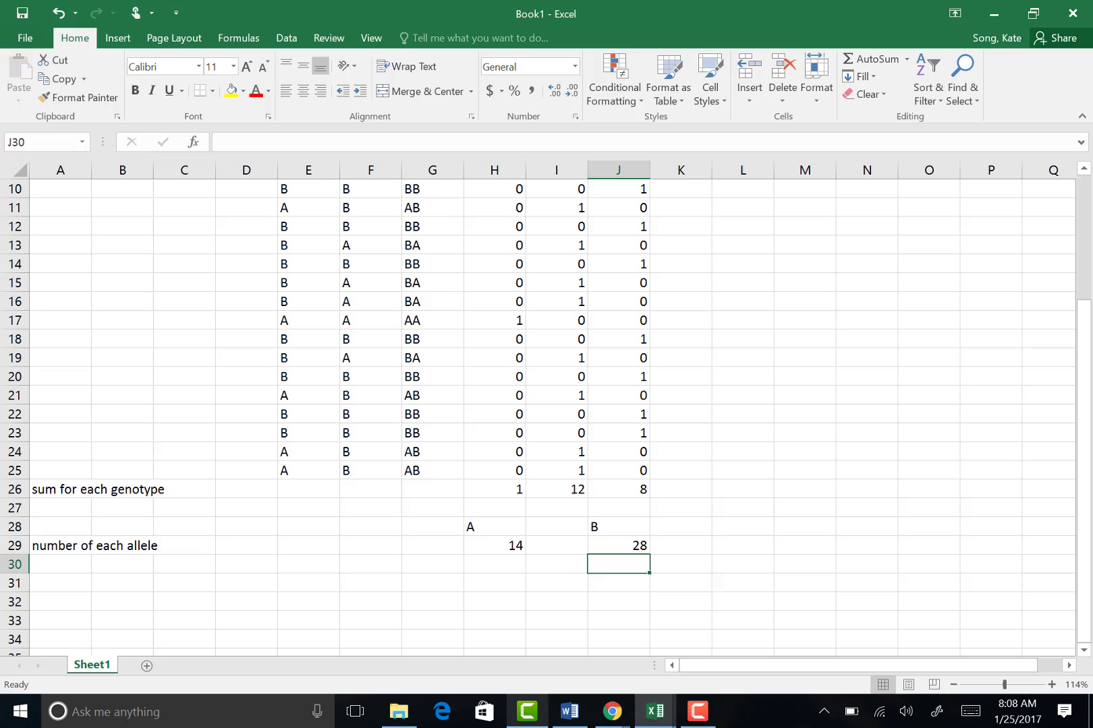